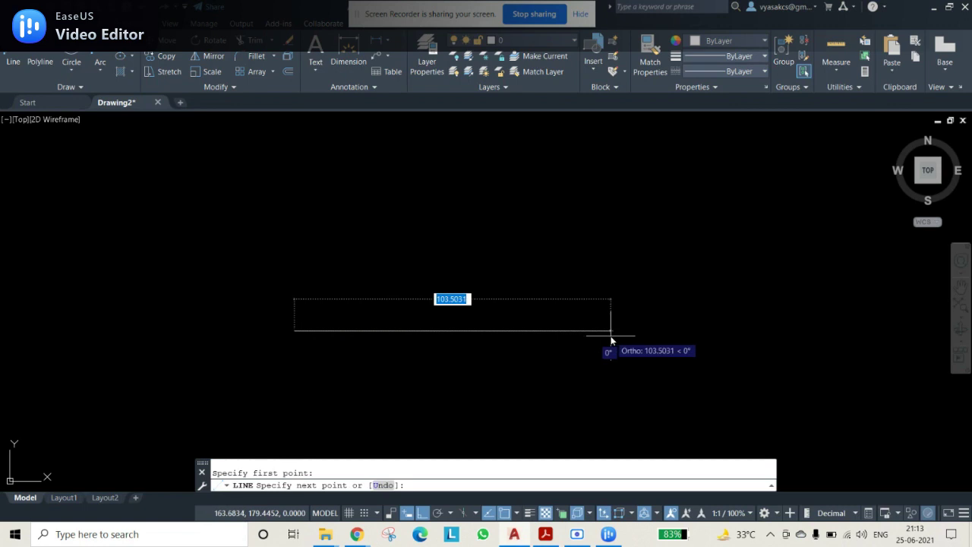
Draw a horizontal line 140 mm long as the transverse axis
text(40)
key(Return)
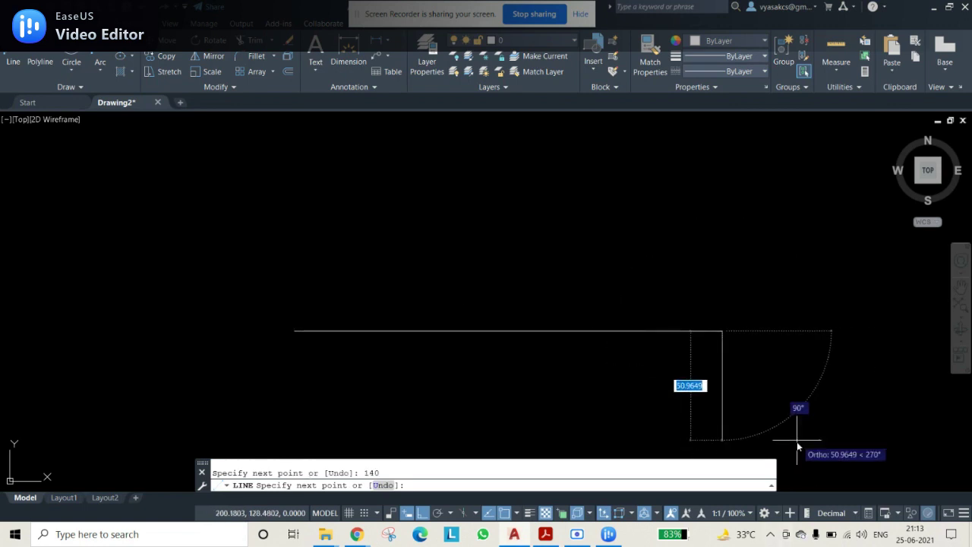
key(Escape)
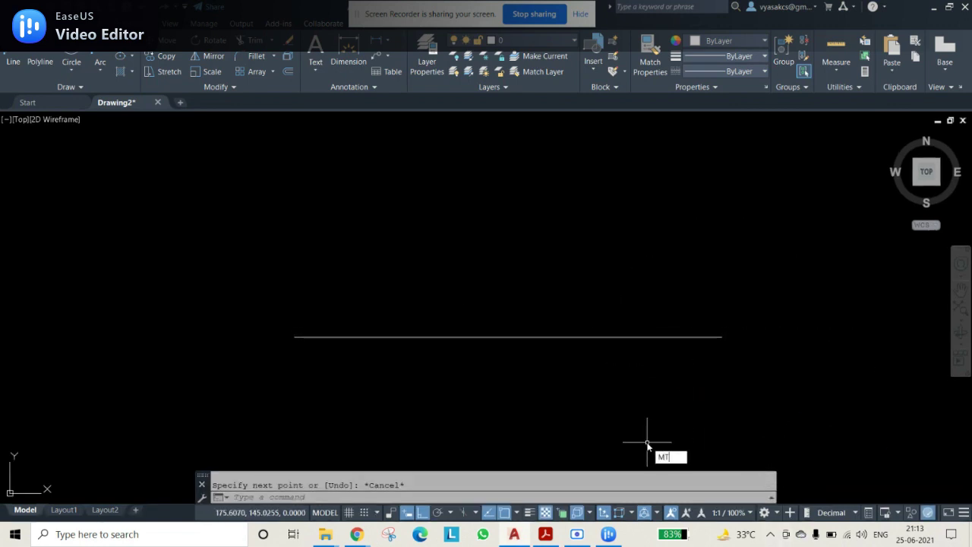
Add multiline text "A" with a height of 4 just below the line's left end
key(Return)
click(284, 354)
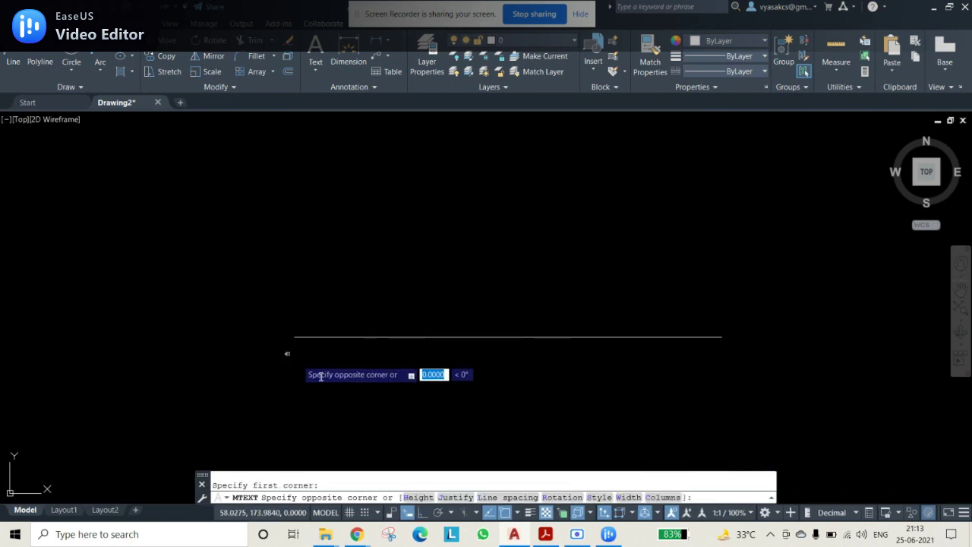
click(310, 374)
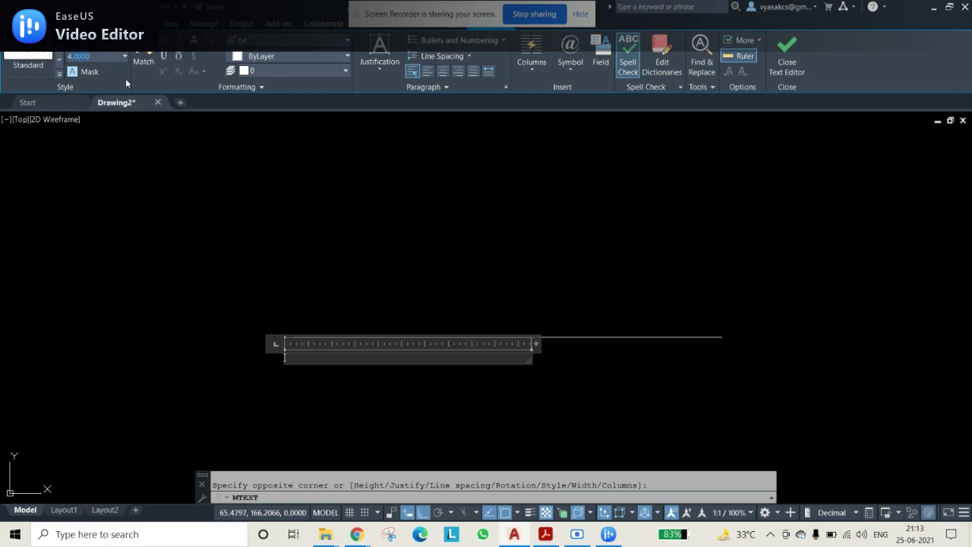
text(4)
key(Return)
text(A)
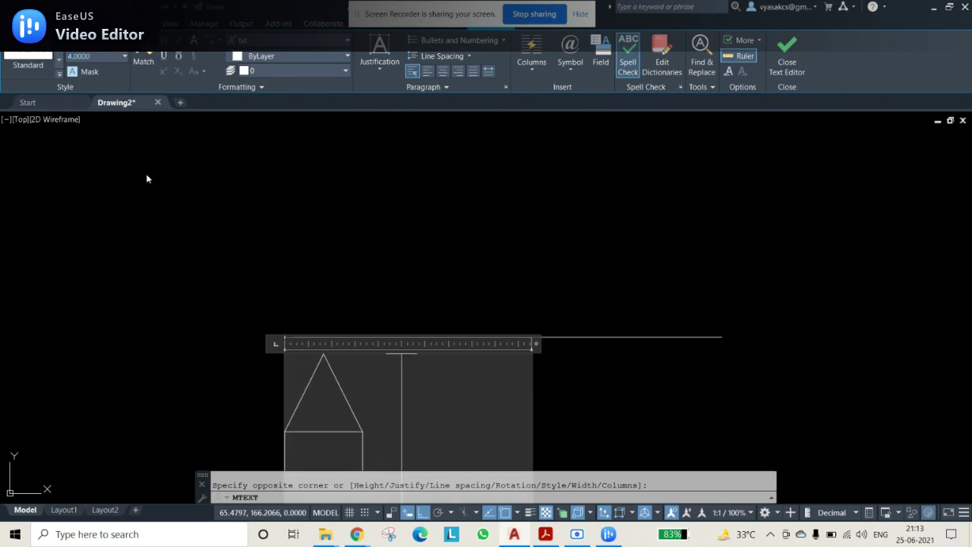
click(541, 343)
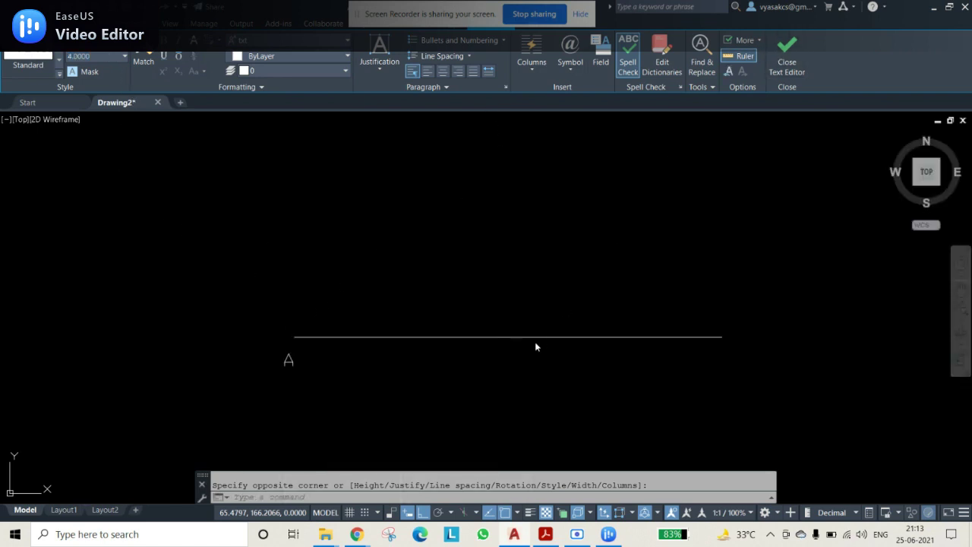
key(Escape)
Copy label A to the line's right end and change the copy's text to B
click(288, 360)
key(ctrl+c)
key(ctrl+v)
click(735, 348)
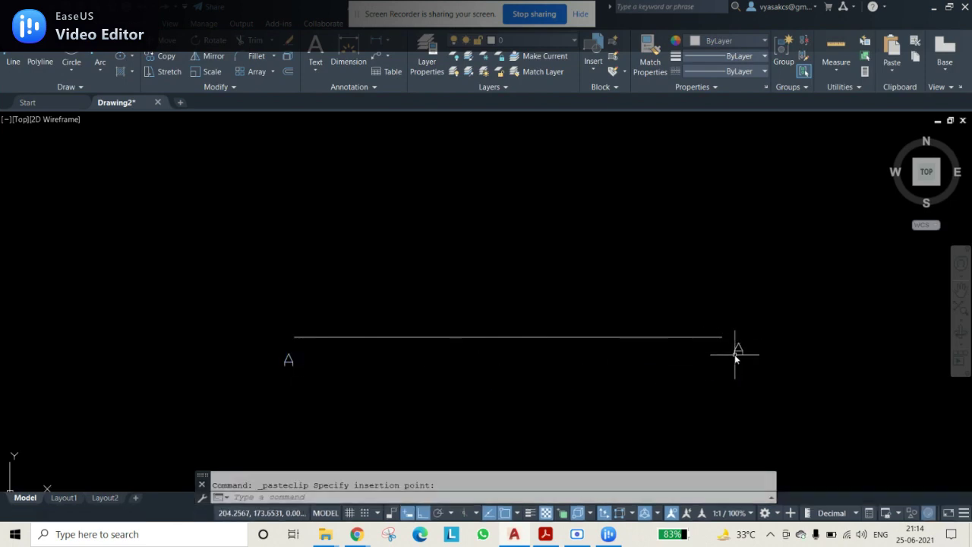
double_click(740, 346)
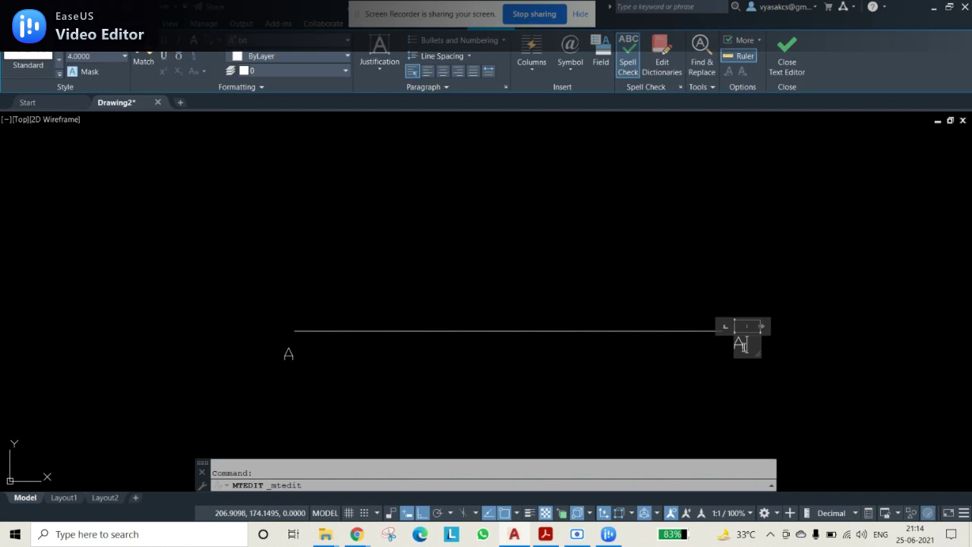
click(796, 390)
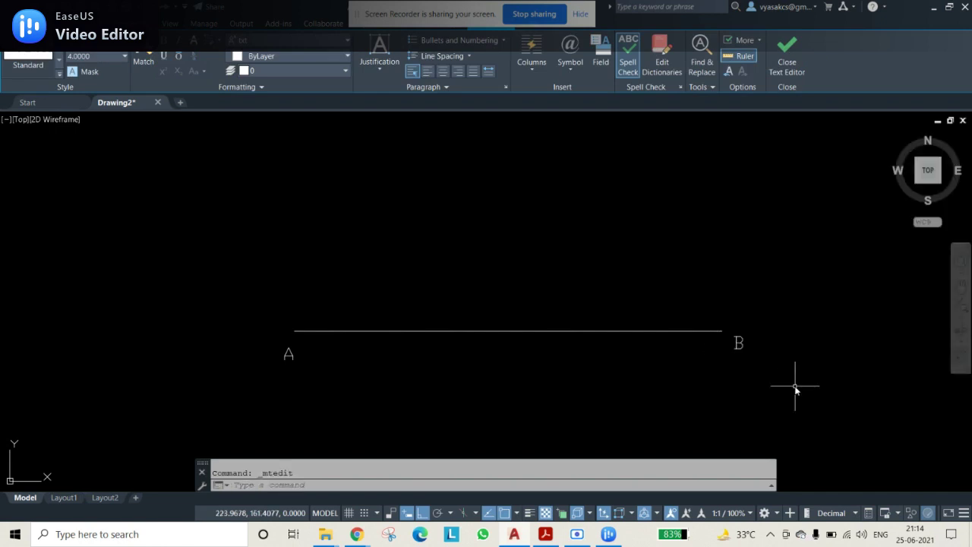
Paste another copy of label A below the line's midpoint and change its text to O
key(ctrl+v)
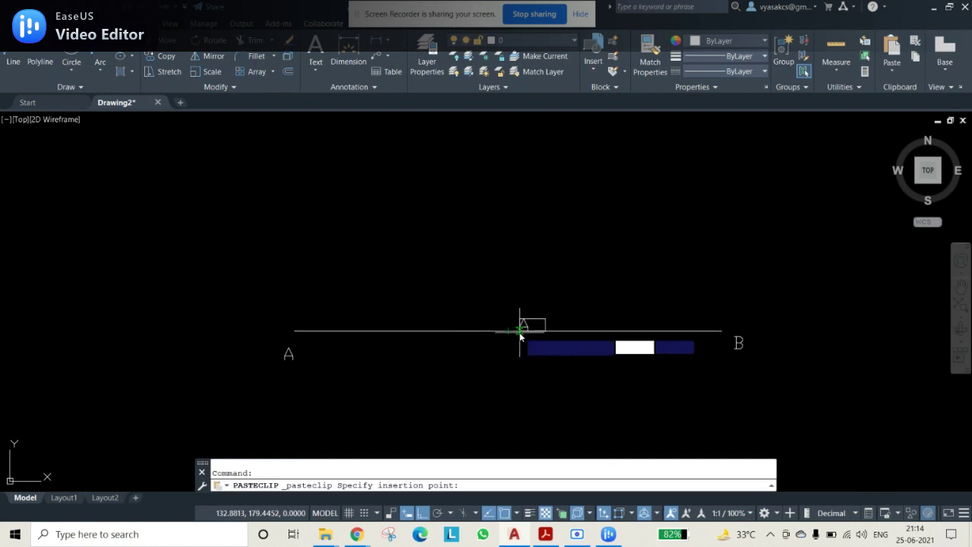
click(494, 362)
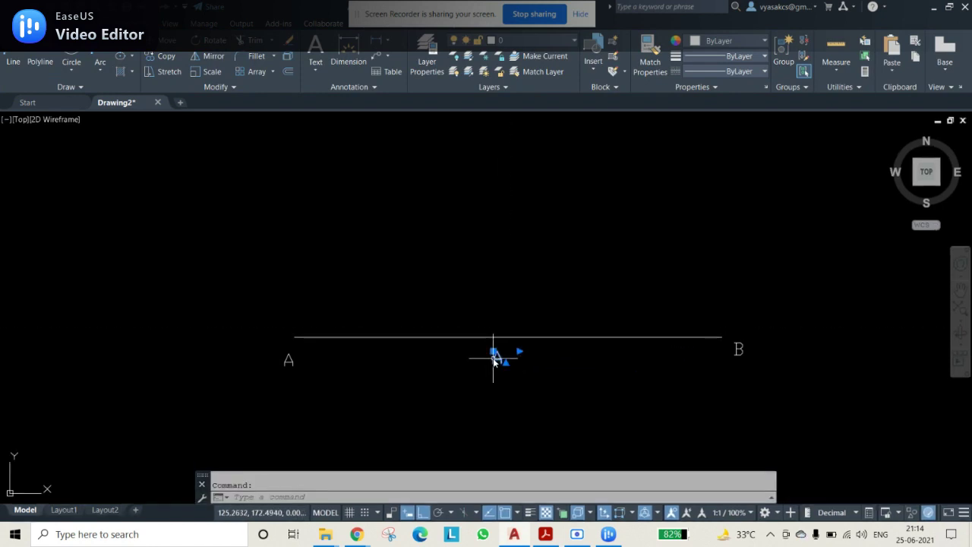
double_click(494, 356)
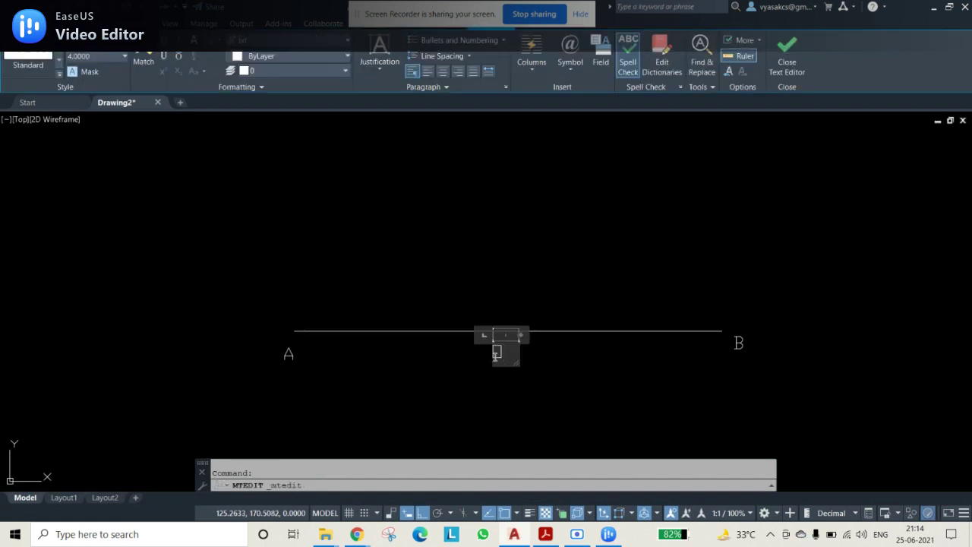
click(543, 298)
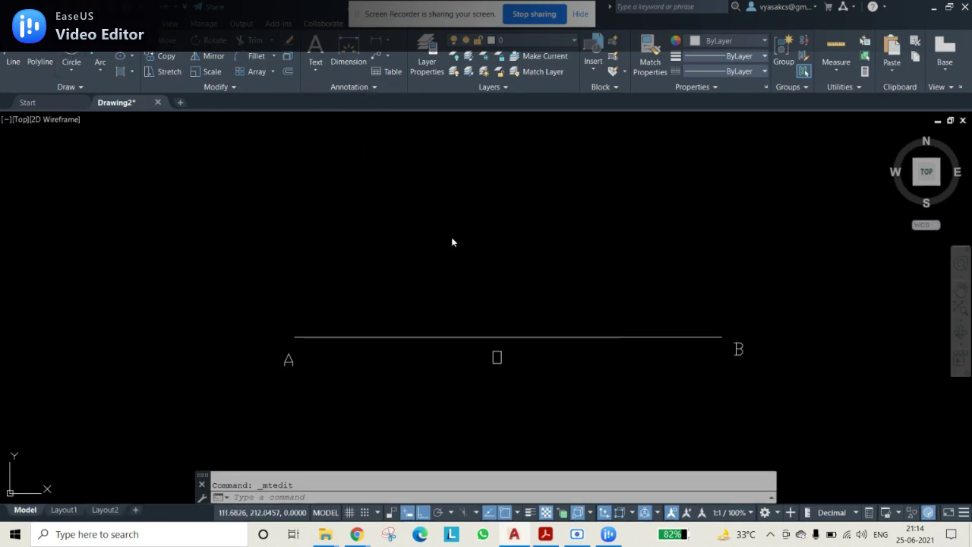
Set the point style to the circle with an X through it
key(Return)
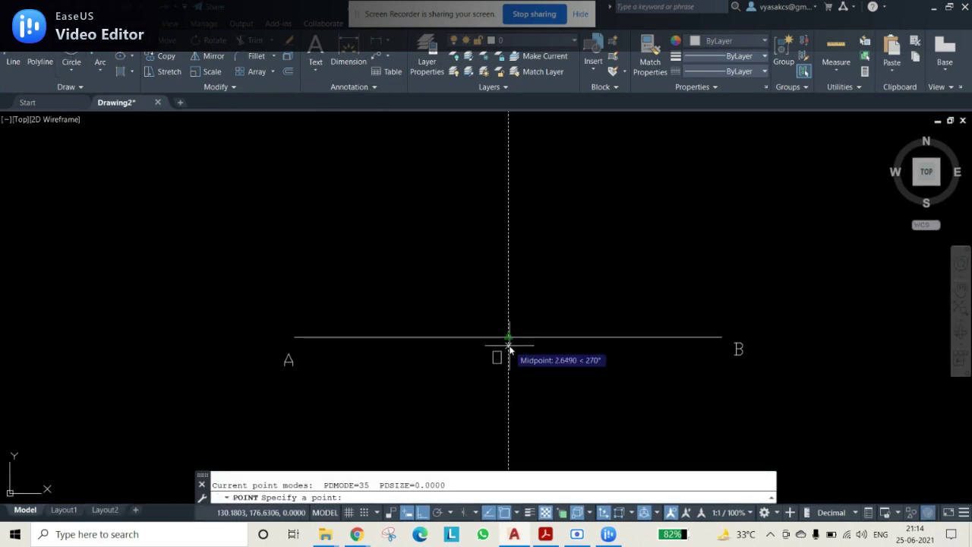
key(Escape)
text(PTYPE)
key(Return)
click(435, 188)
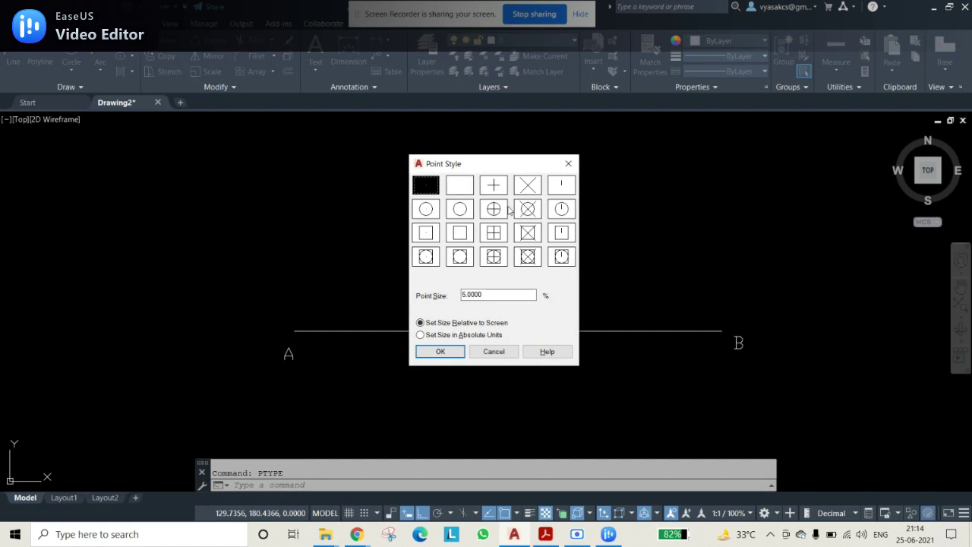
click(535, 214)
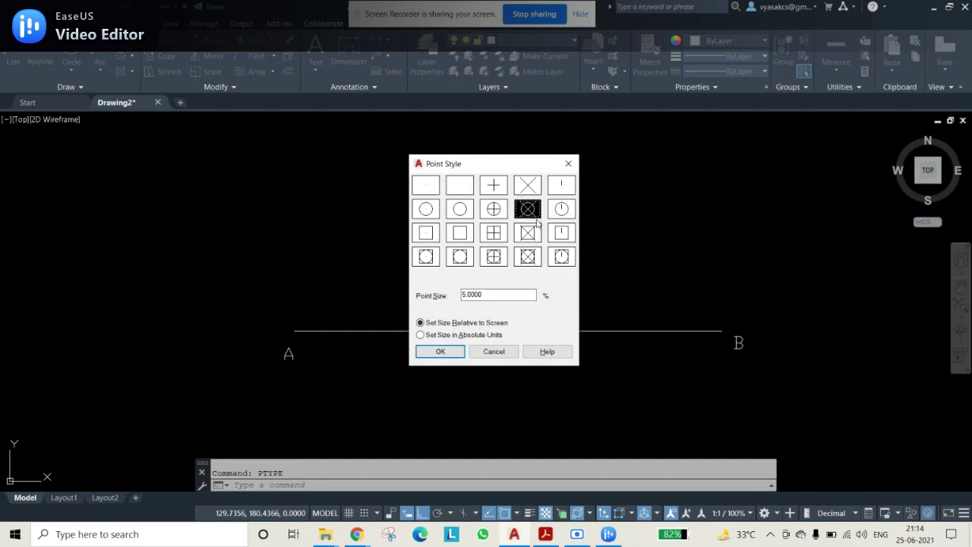
click(458, 353)
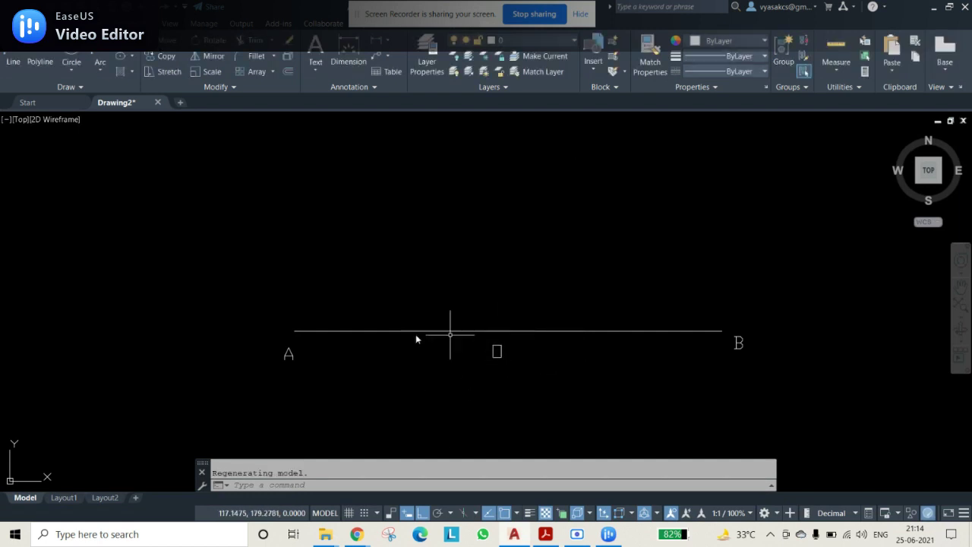
Place a point at the midpoint of line AB
text(po)
key(Return)
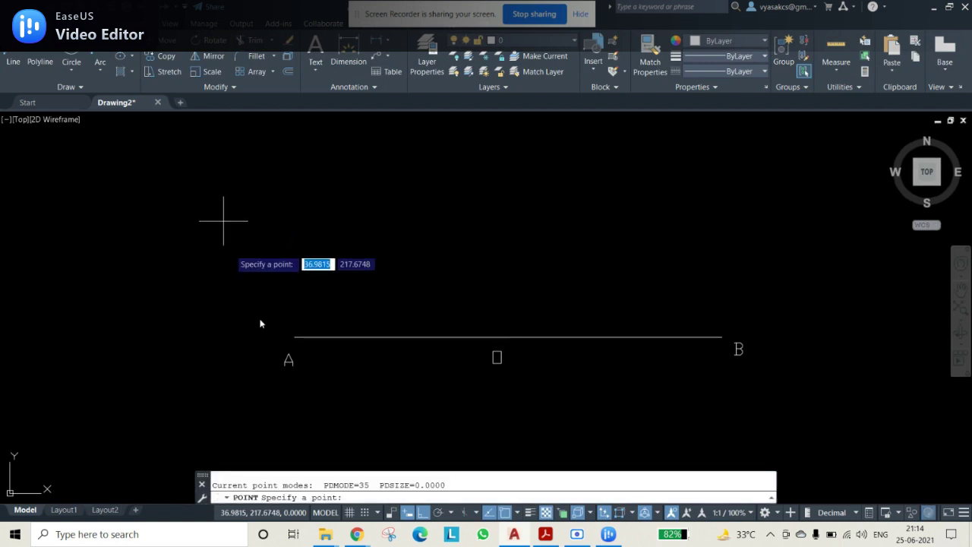
click(508, 338)
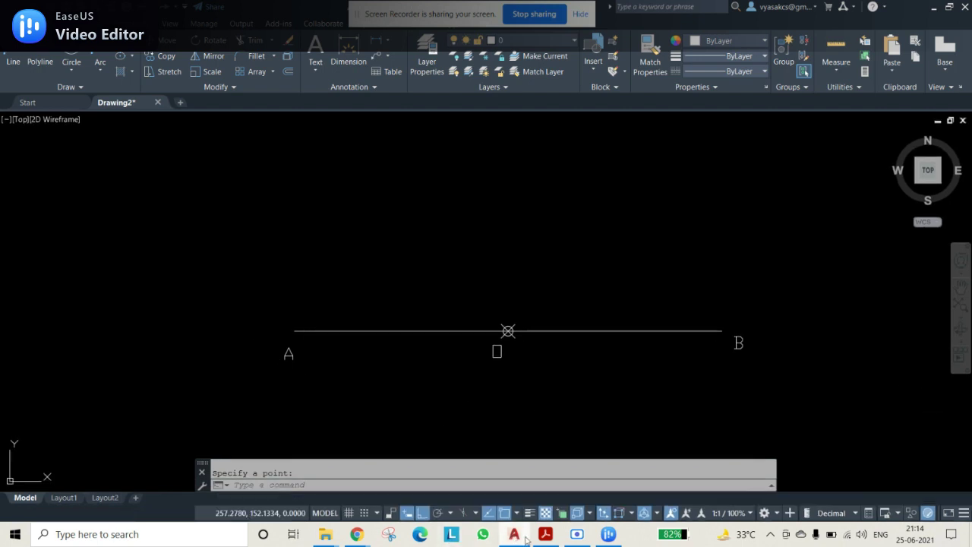
Switch to the PDF in Acrobat Reader, highlight "abscissa of 40 mm" in problem 14, and return to AutoCAD
mouse_move(547, 535)
click(545, 467)
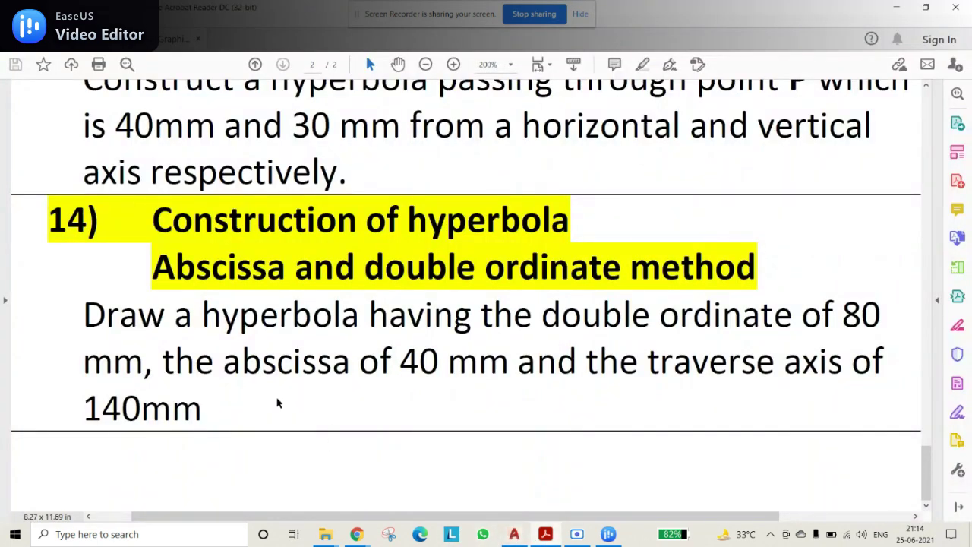
drag(223, 365, 505, 368)
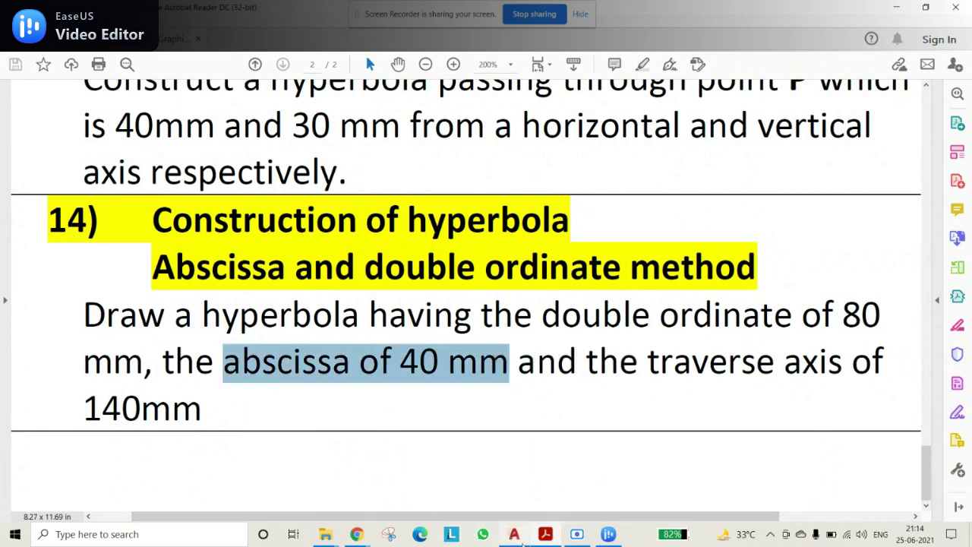
mouse_move(516, 535)
click(526, 498)
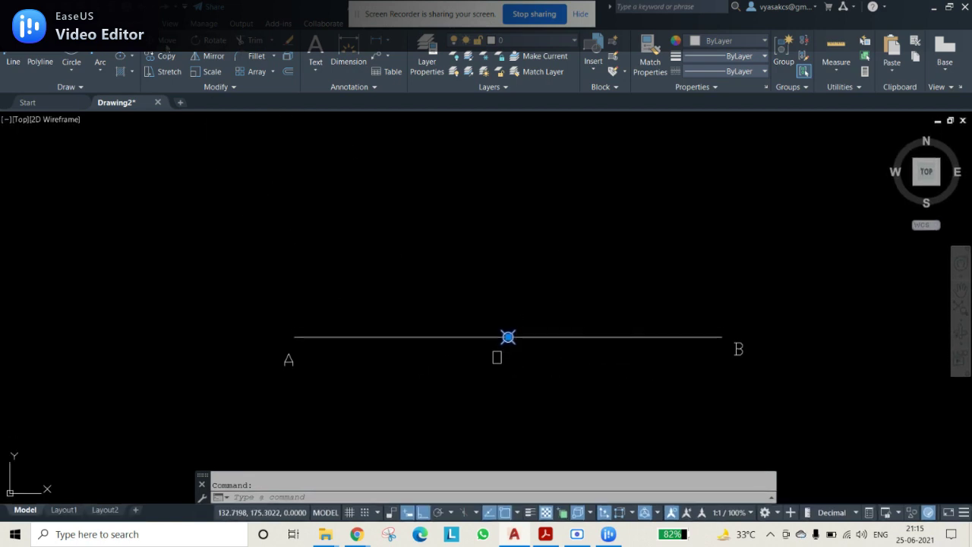
Move the point 40 mm from the midpoint of AB along the line toward B
key(m)
key(space)
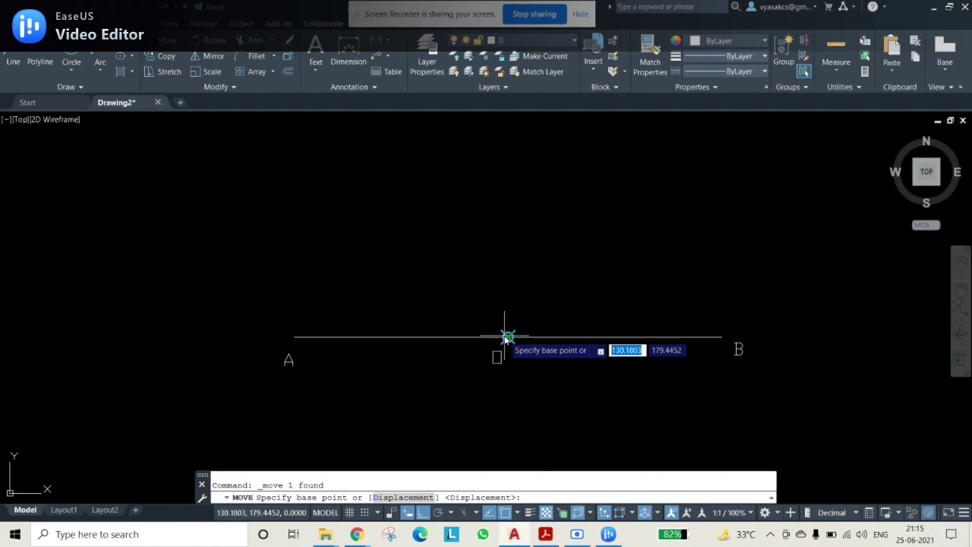
click(505, 337)
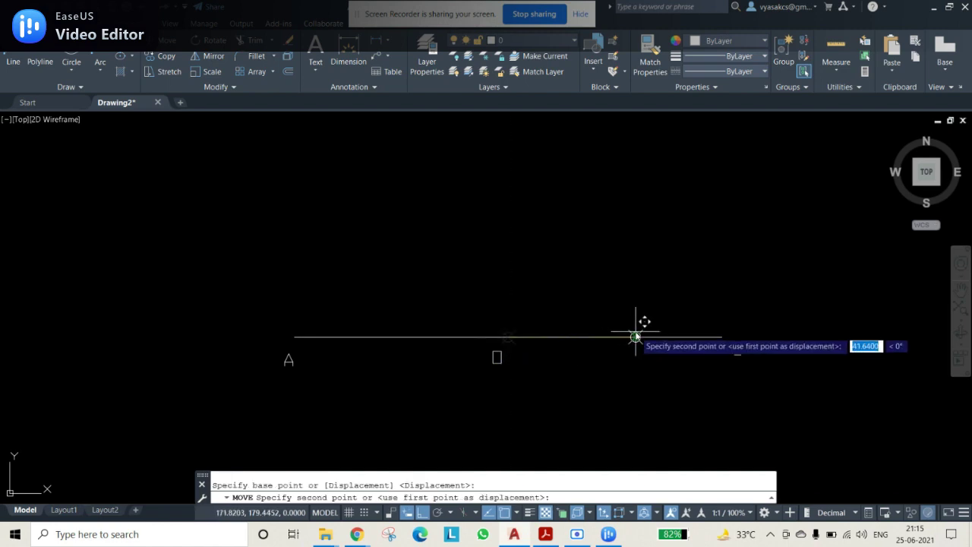
text(40)
key(Return)
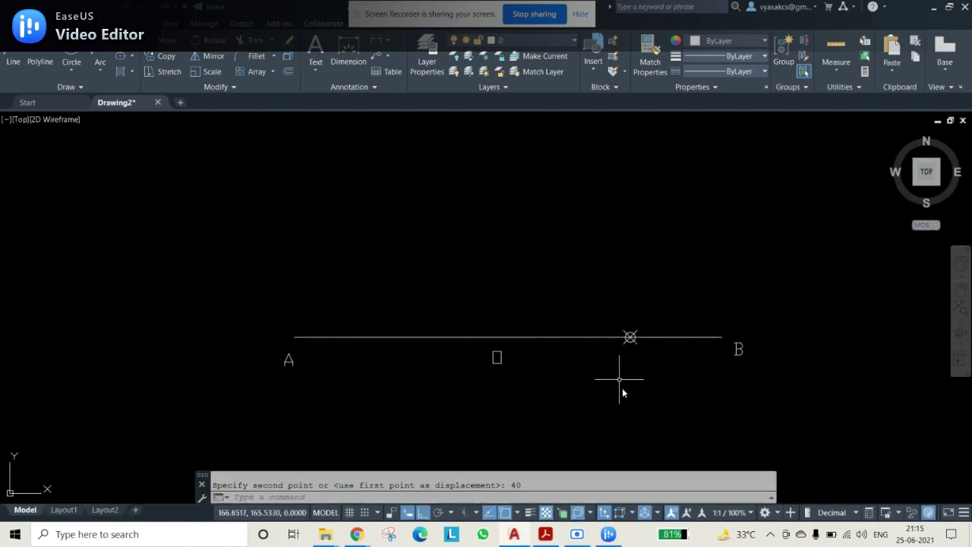
Paste a copy of label A below the moved point and change its text to C
key(ctrl+c)
key(Return)
key(ctrl+v)
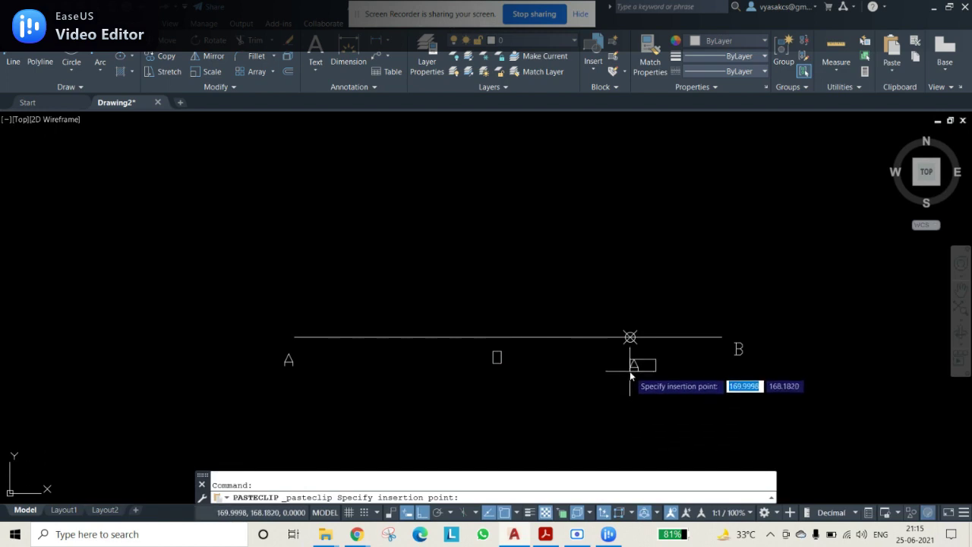
click(637, 370)
click(636, 365)
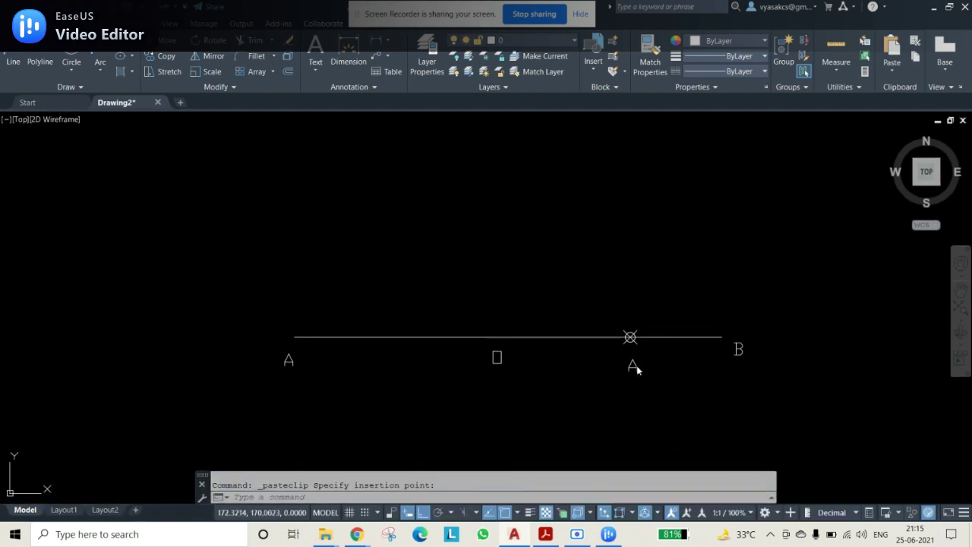
double_click(636, 366)
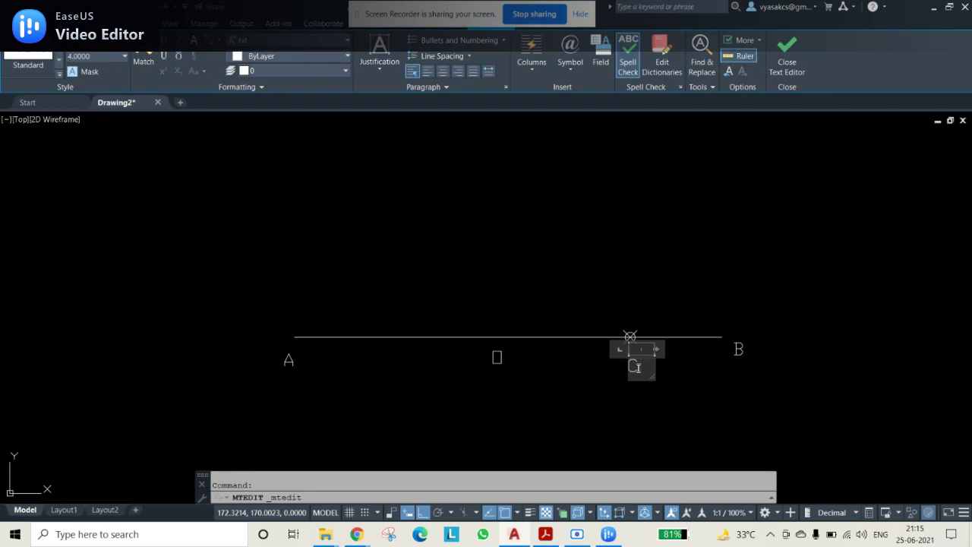
click(712, 397)
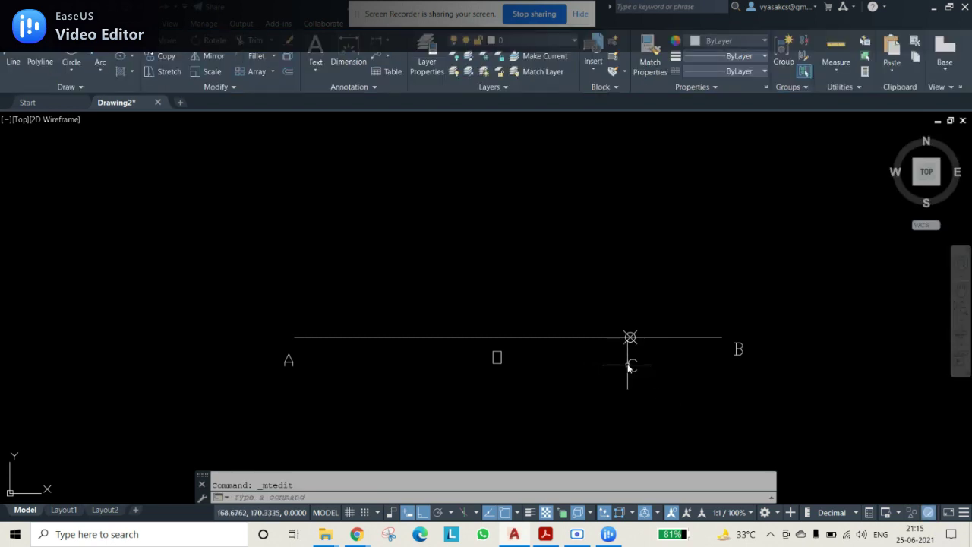
Shift label C slightly toward B so it sits clear of the space directly below its point
click(627, 367)
click(628, 354)
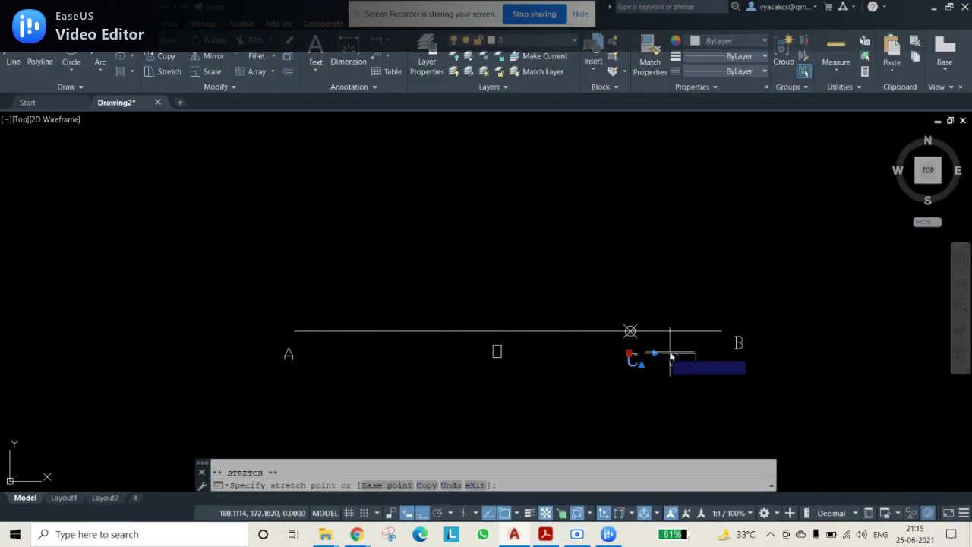
key(Escape)
Place a new point at the midpoint of line AB, above label O
text(po)
key(Return)
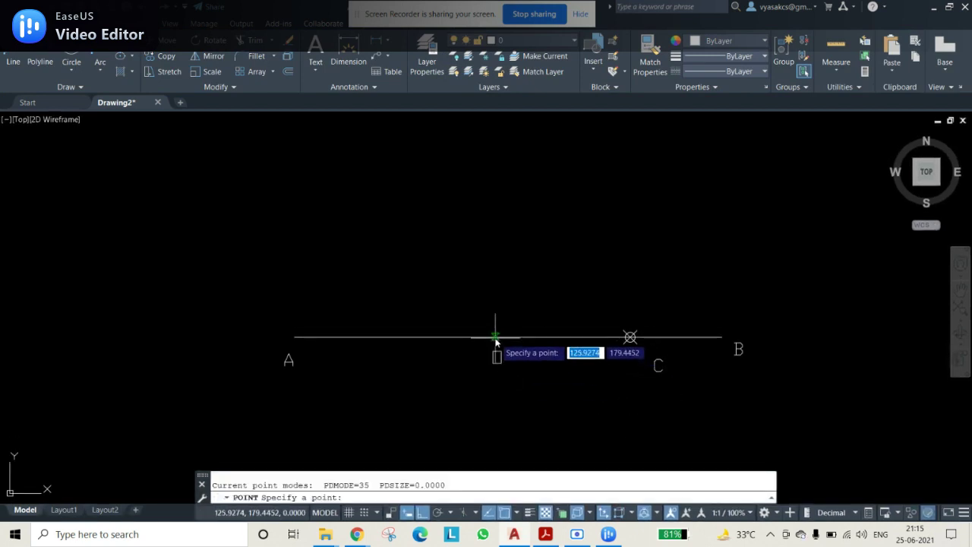
click(508, 337)
key(Escape)
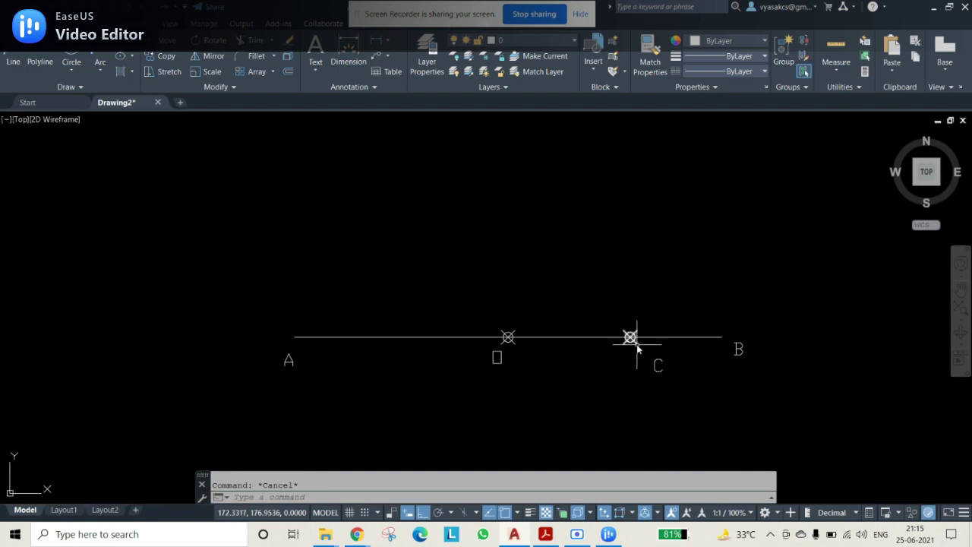
Switch to the PDF in Acrobat Reader and highlight "double ordinate of 80" in problem 14
click(544, 530)
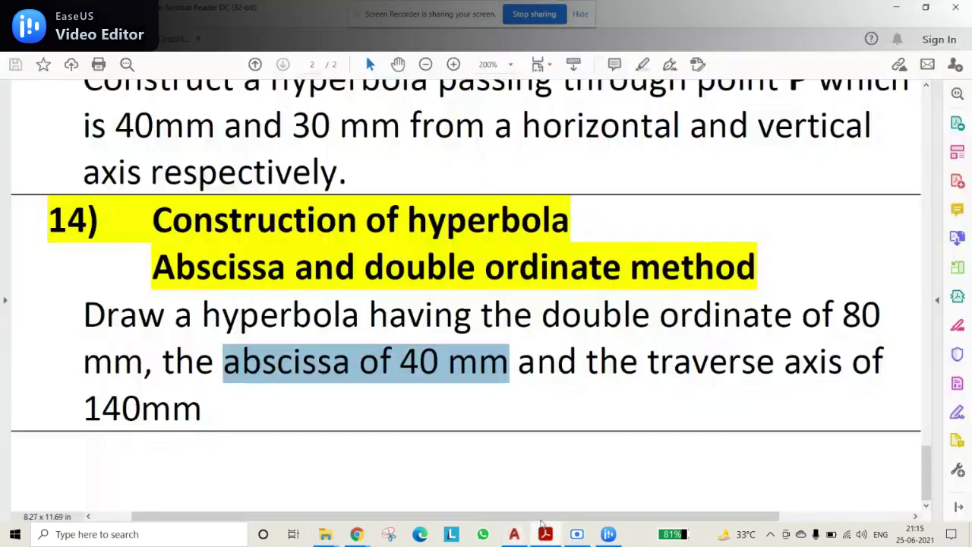
click(414, 407)
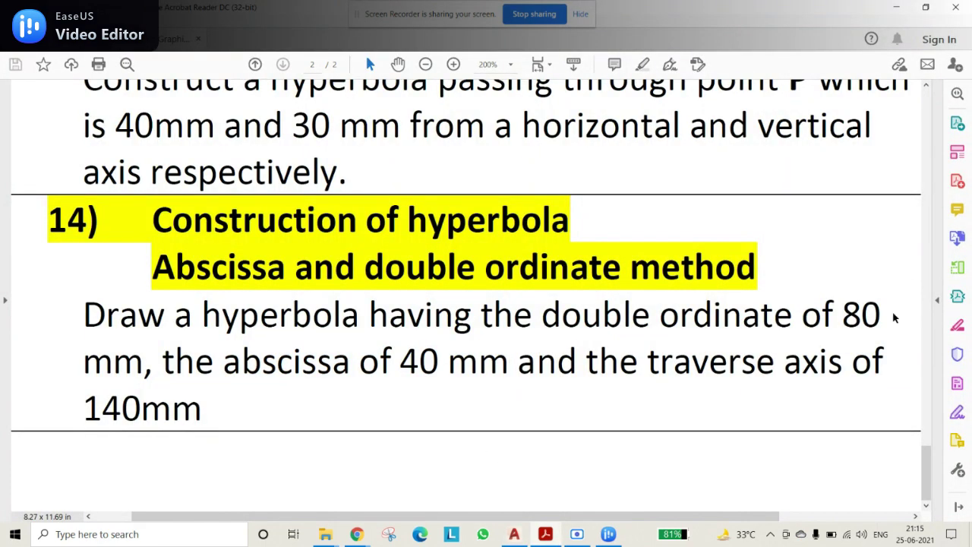
drag(892, 318, 541, 317)
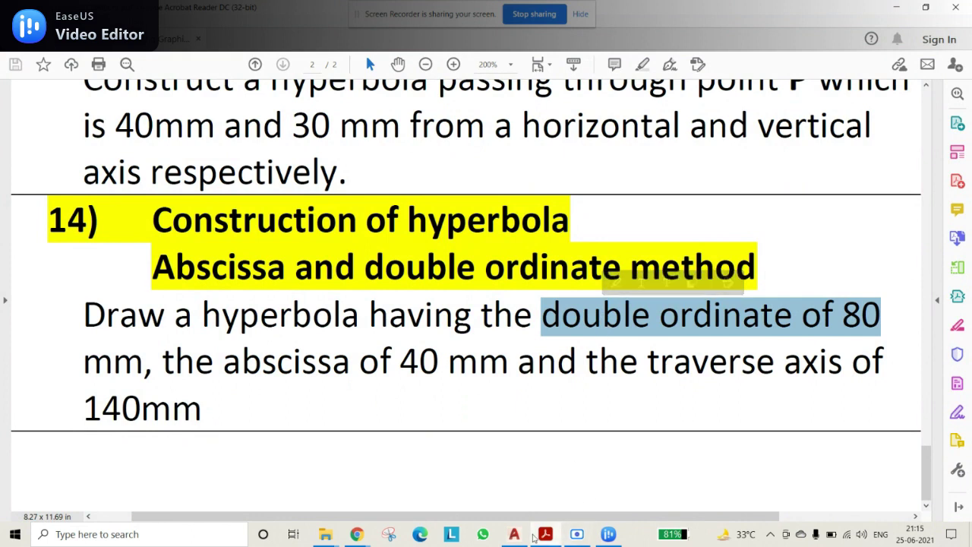
Switch back to the AutoCAD drawing and draw a 40 mm vertical line upward from the point at C
click(533, 534)
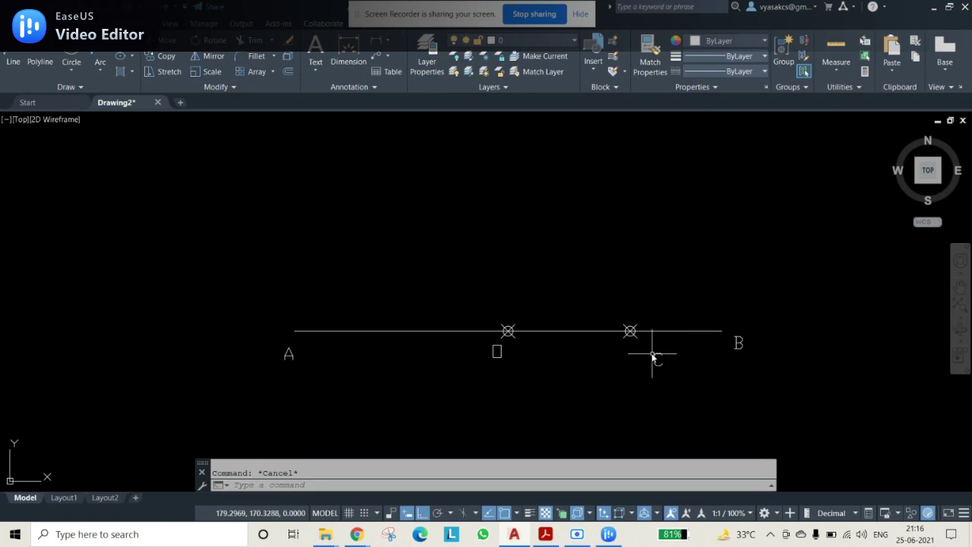
middle_drag(588, 398, 560, 335)
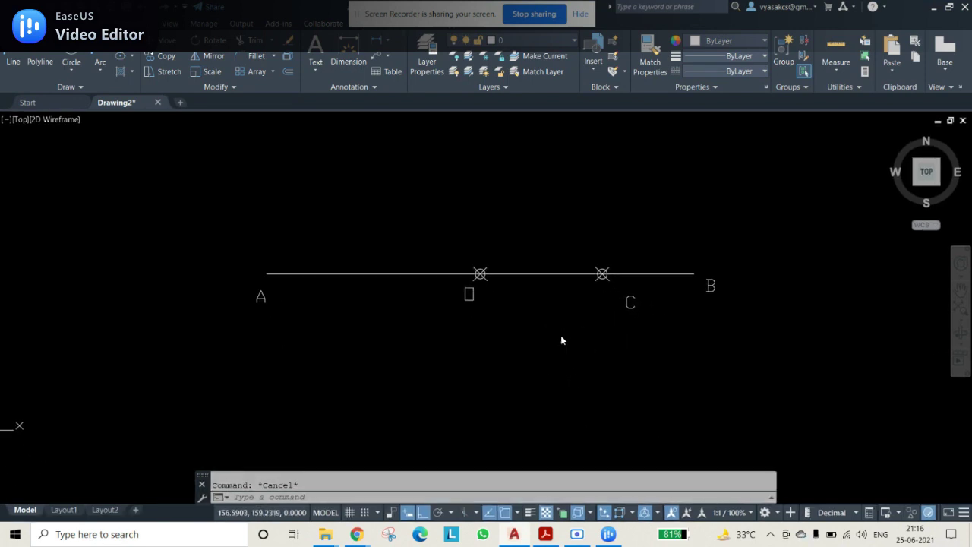
click(13, 63)
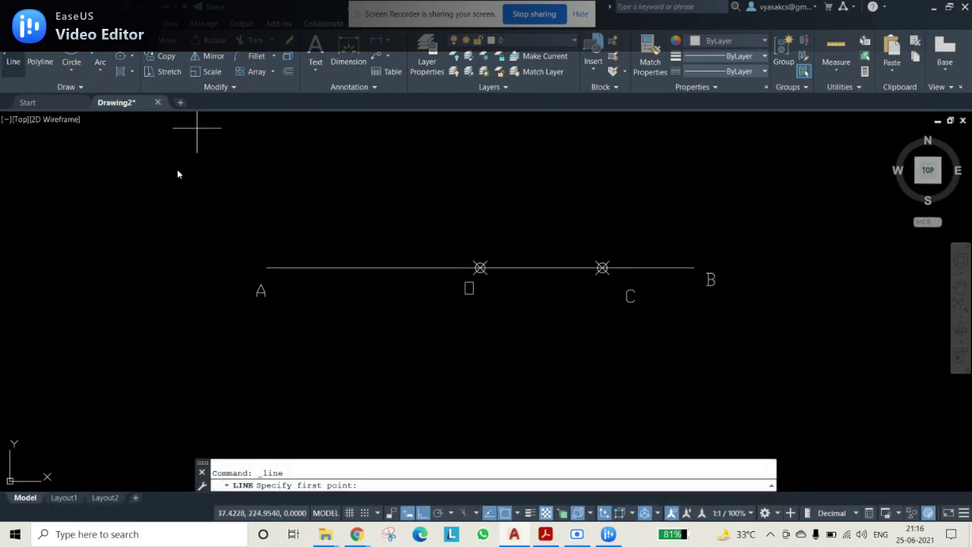
click(602, 268)
text(40)
key(Return)
key(Escape)
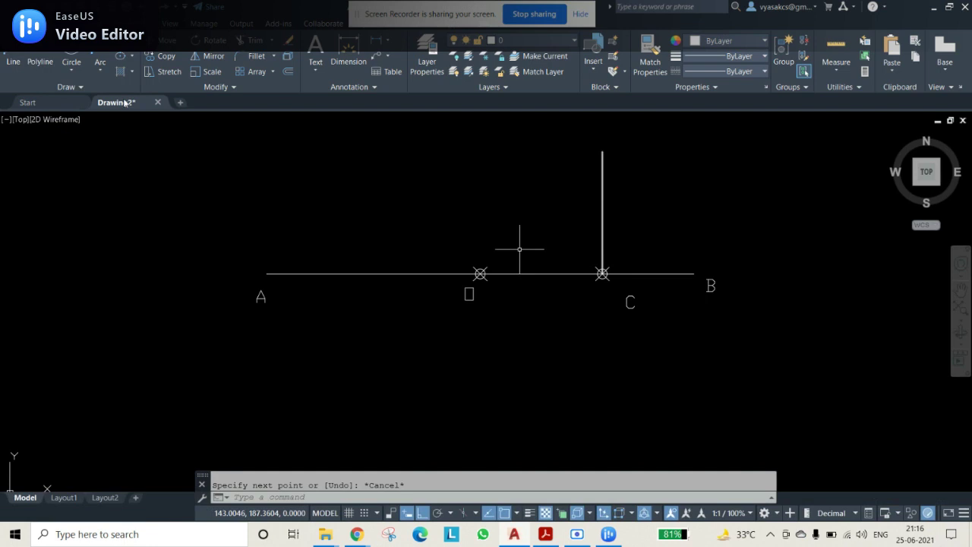
Draw a 40 mm vertical line downward from the point at C
click(13, 63)
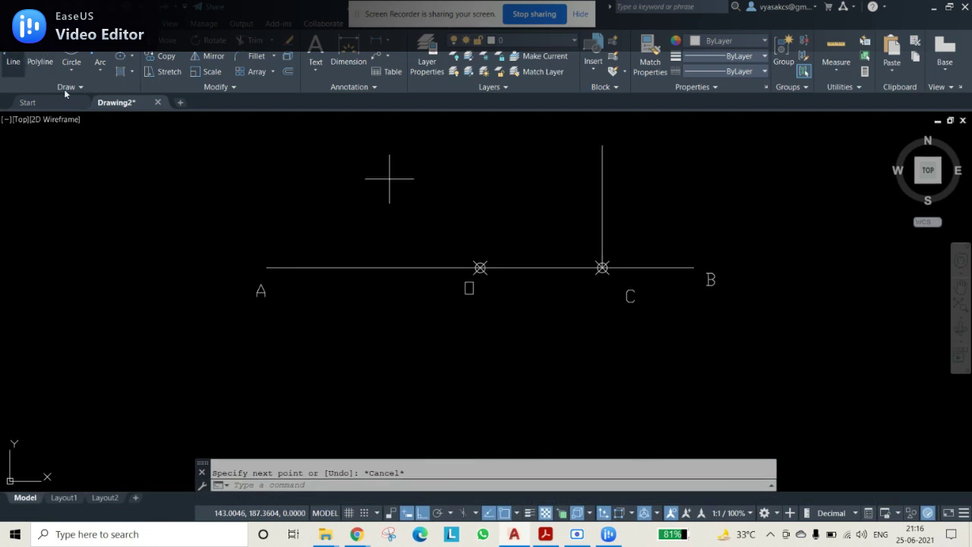
click(602, 268)
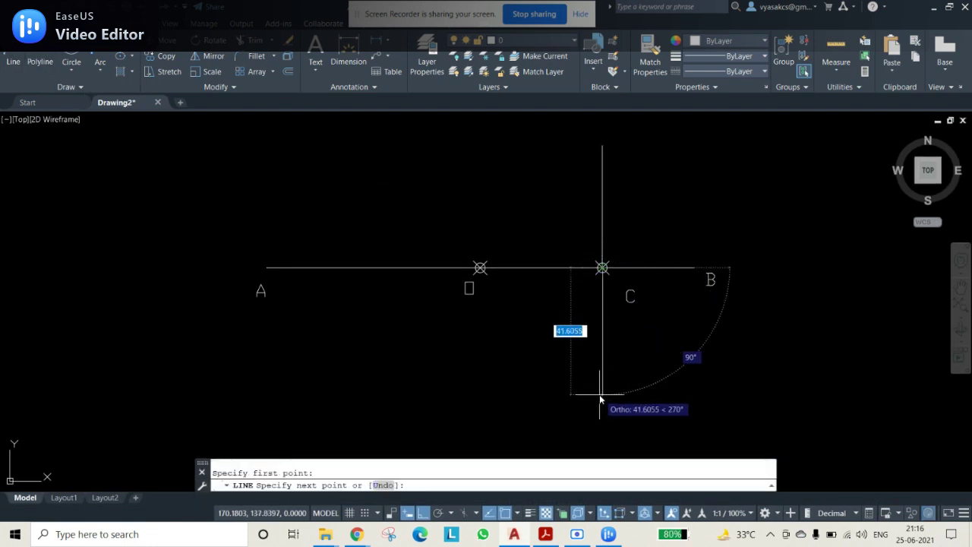
text(40)
key(Return)
key(Escape)
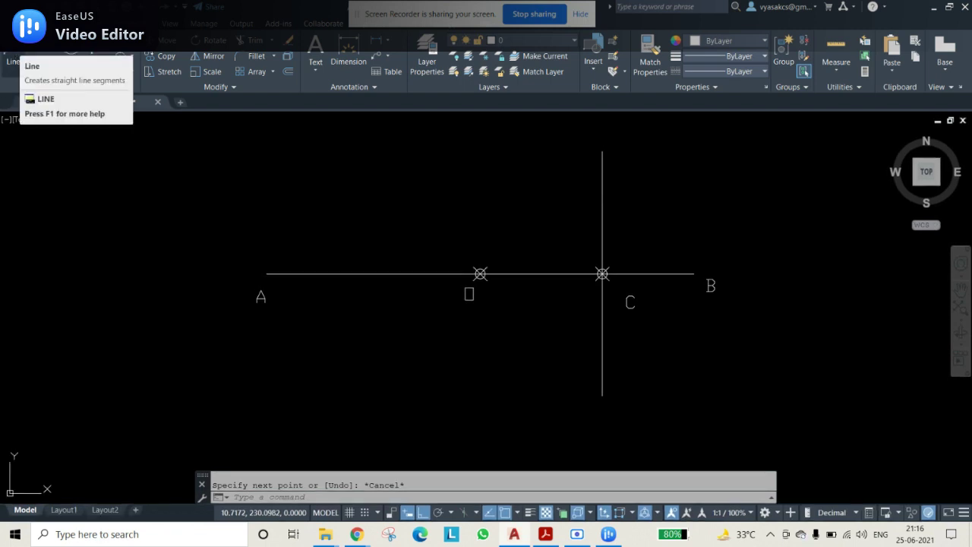
Complete the rectangle from the lower end of the vertical: 40 mm toward A, up to point O, 40 mm further up, and across to the upper end
click(13, 60)
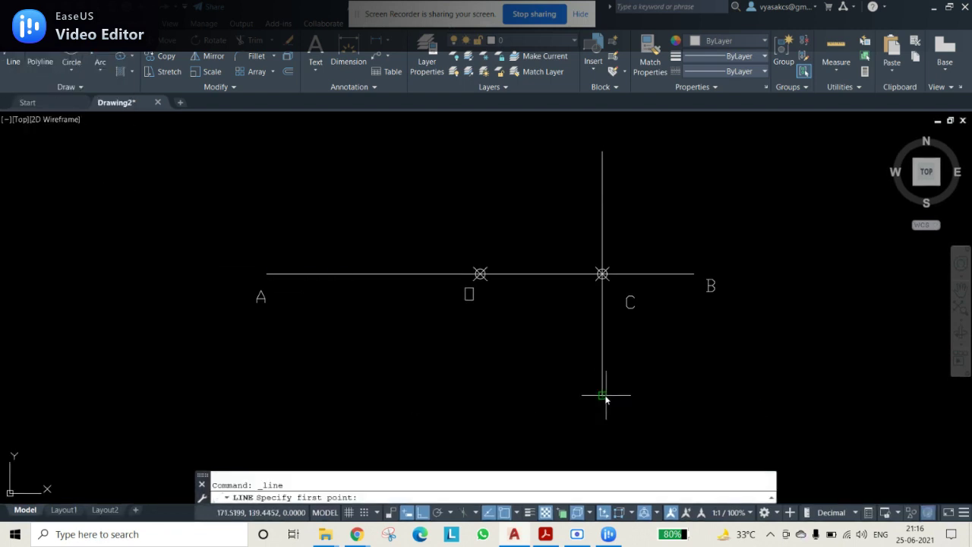
click(602, 395)
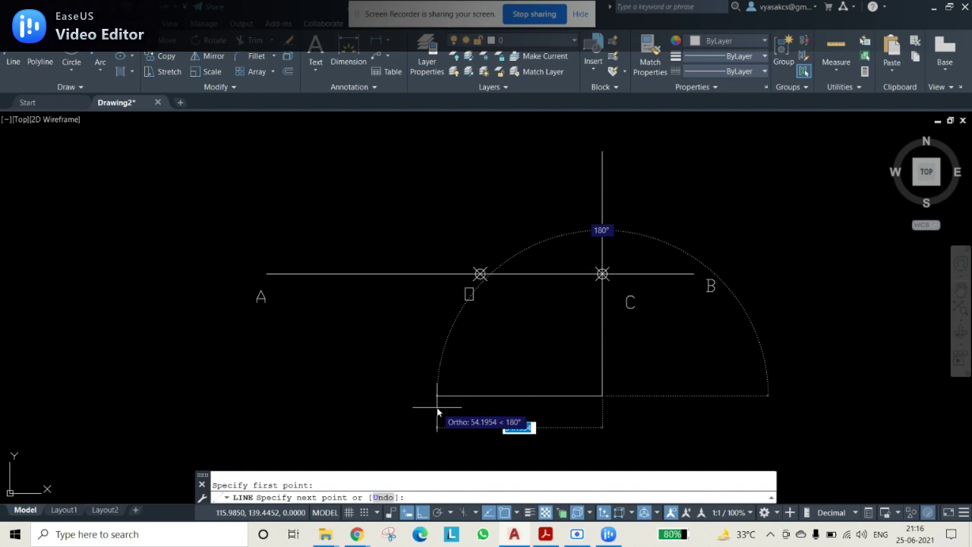
text(40)
key(Return)
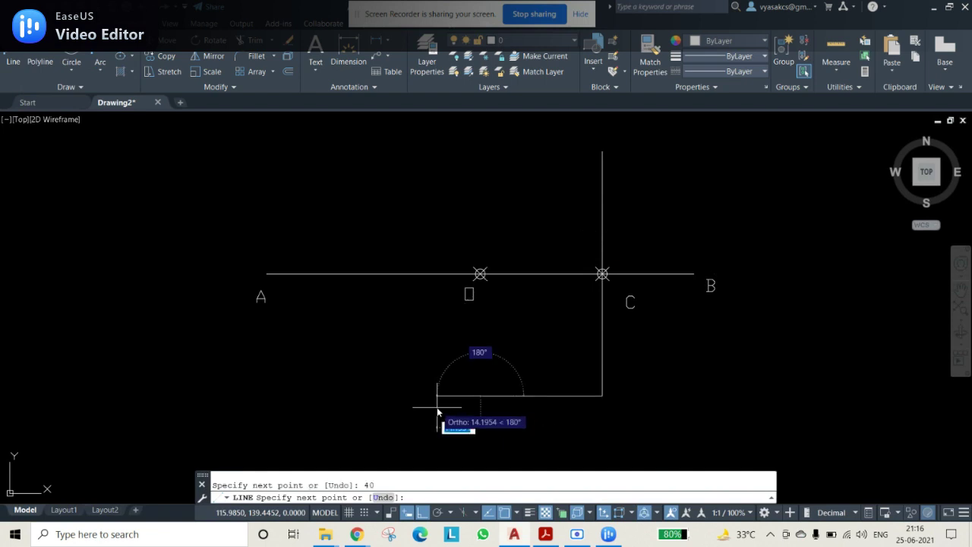
click(479, 274)
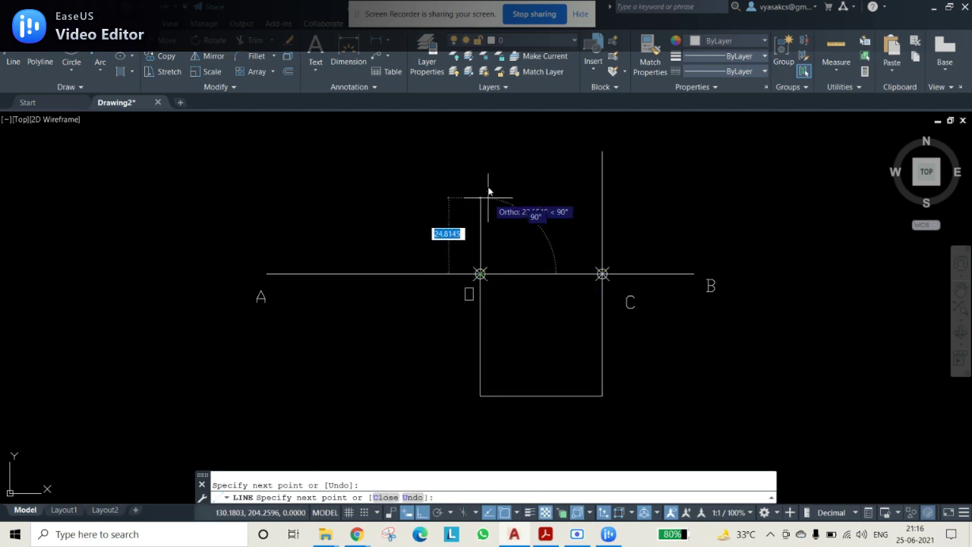
text(40)
key(Return)
click(602, 151)
key(Escape)
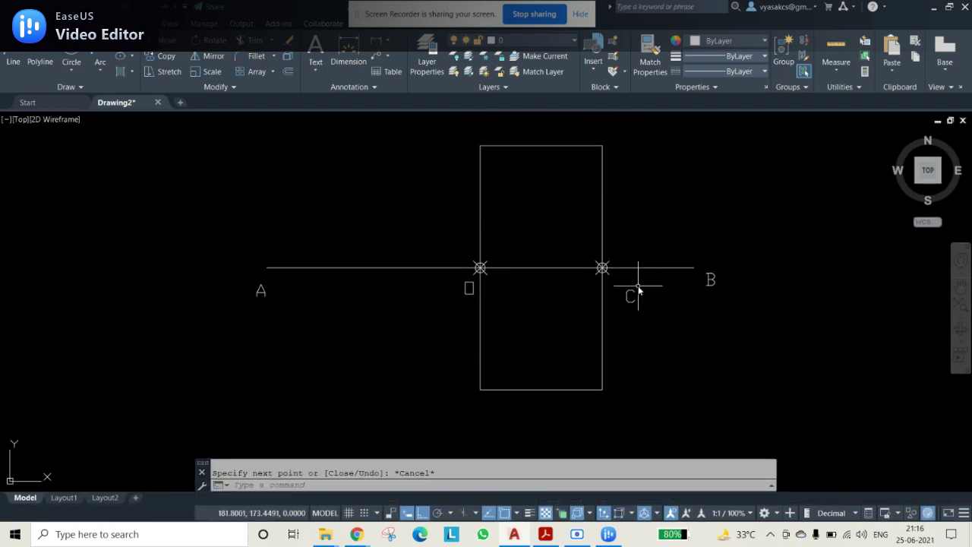
Copy label C to the rectangle's upper corner on the C side and change its text to P
click(630, 301)
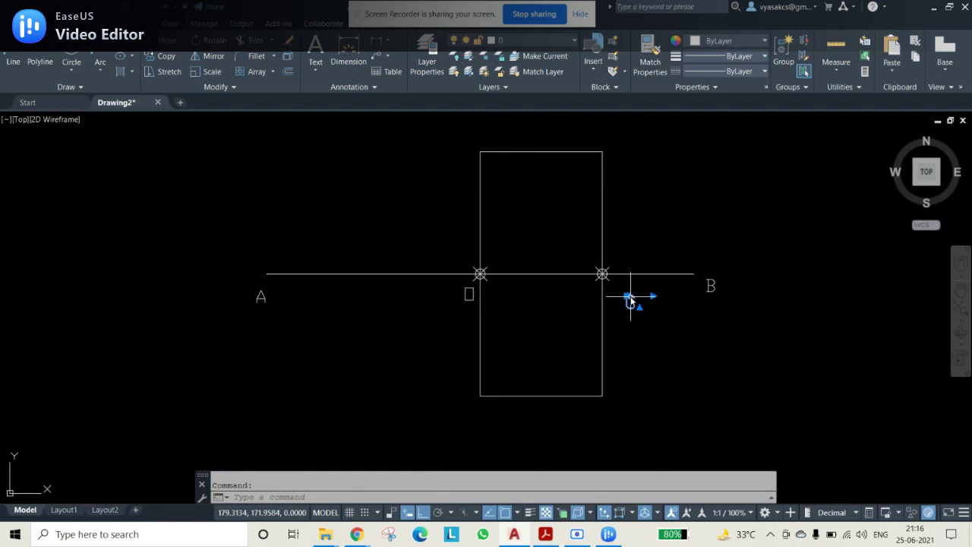
key(ctrl+c)
key(ctrl+v)
click(613, 152)
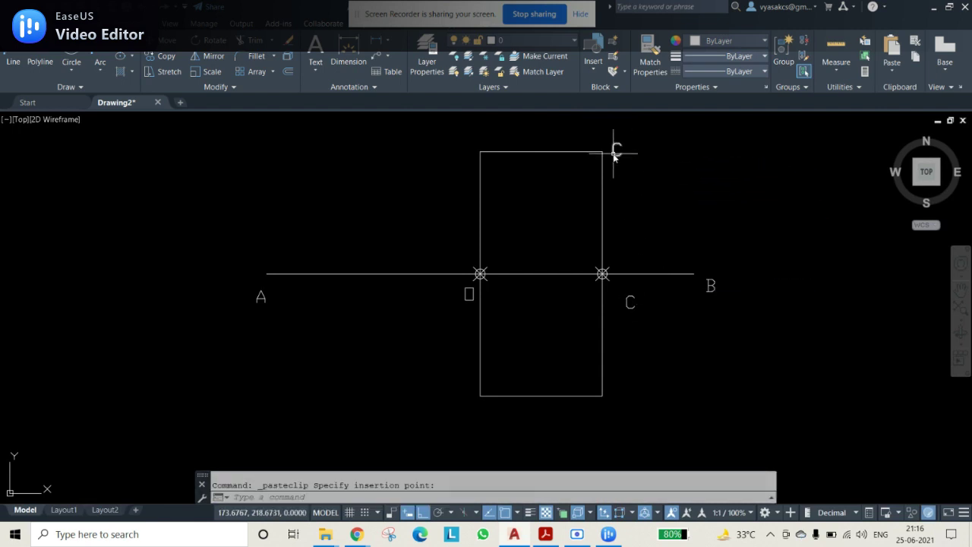
double_click(615, 152)
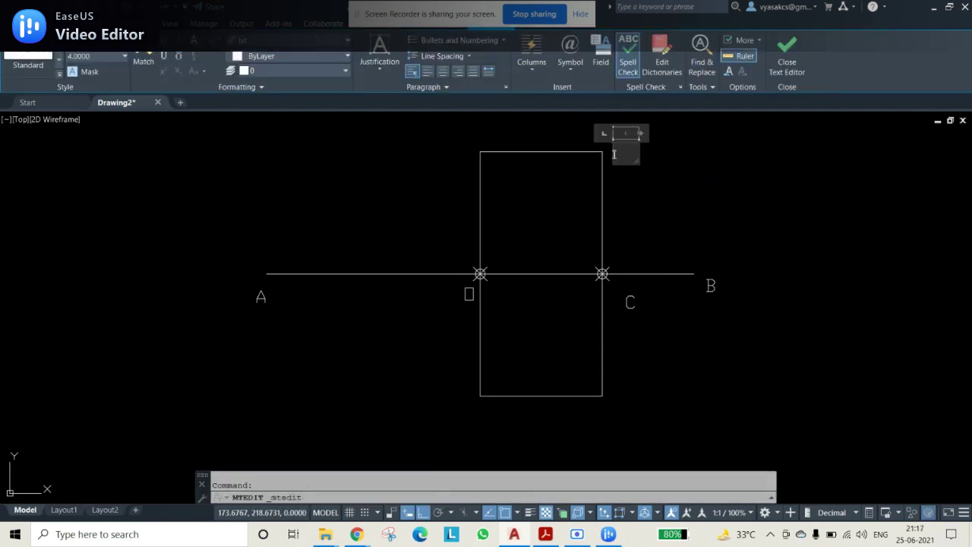
click(622, 372)
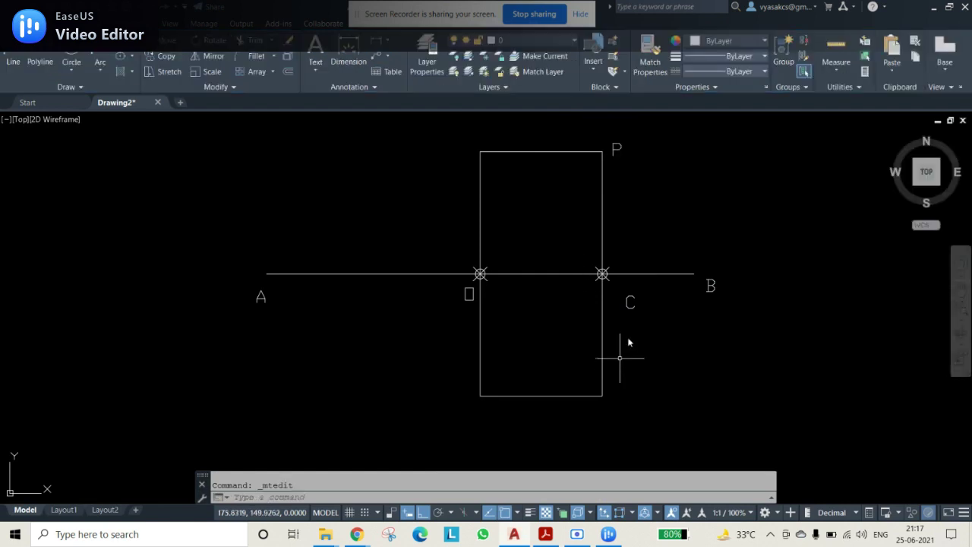
Paste a copy of label C at the rectangle's lower corner below C and change its text to Q
key(ctrl+v)
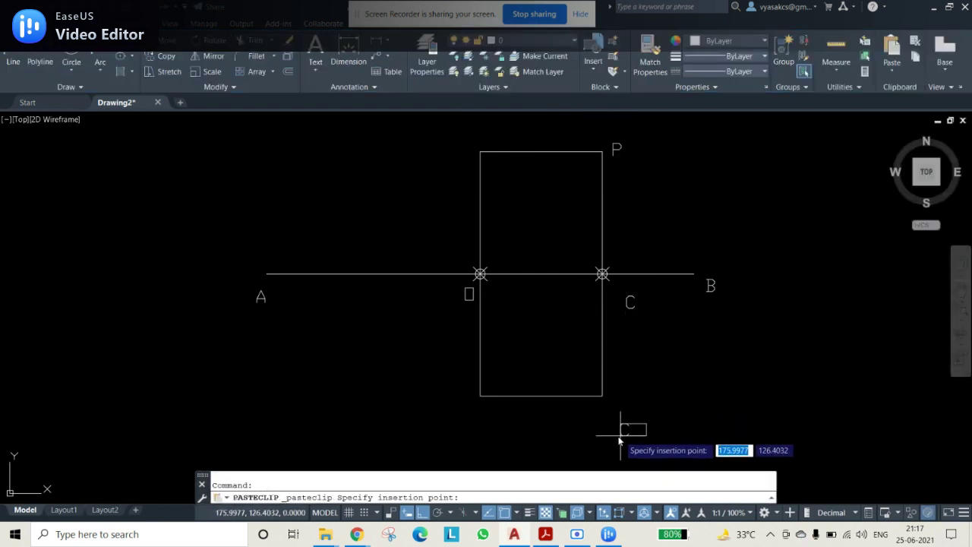
click(623, 404)
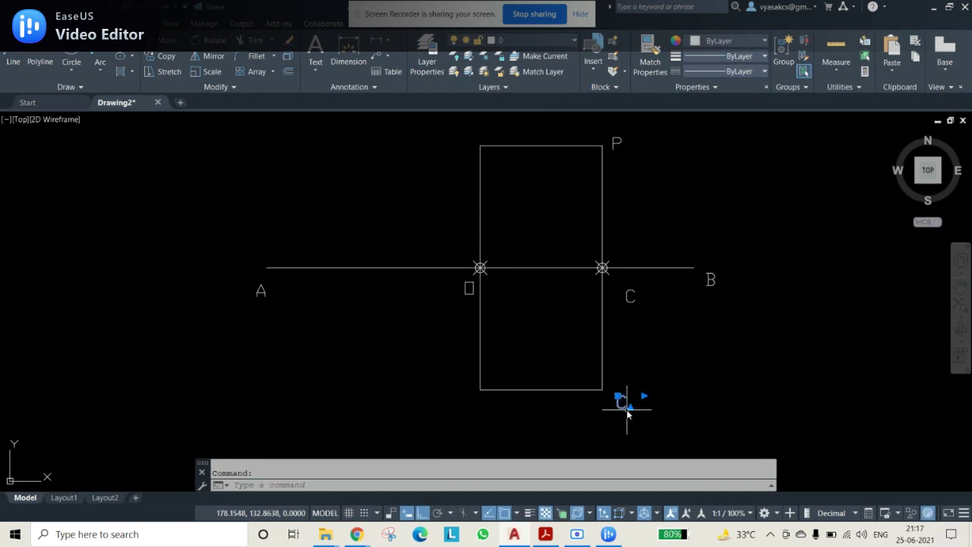
click(622, 407)
double_click(622, 407)
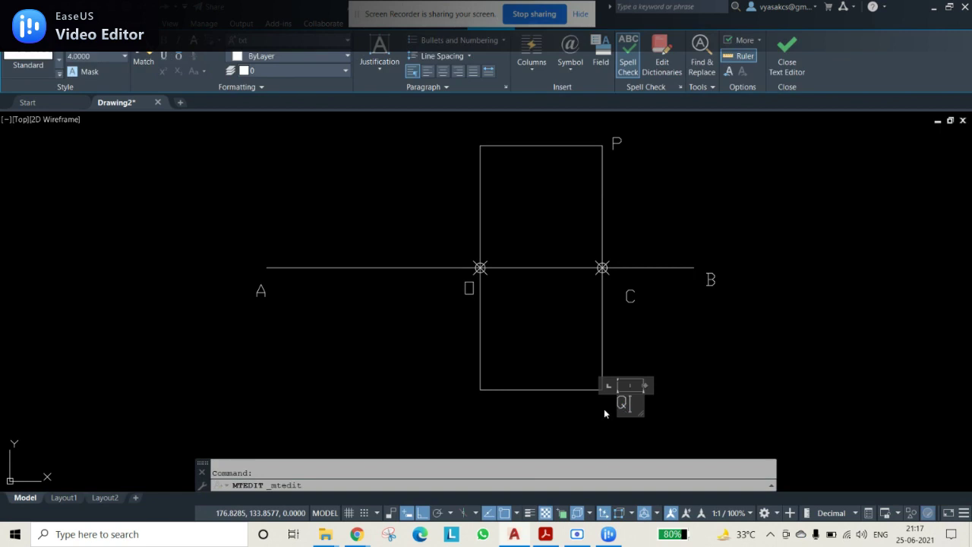
click(520, 402)
Paste a copy of label C at the rectangle's lower corner below O and change its text to R
key(ctrl+v)
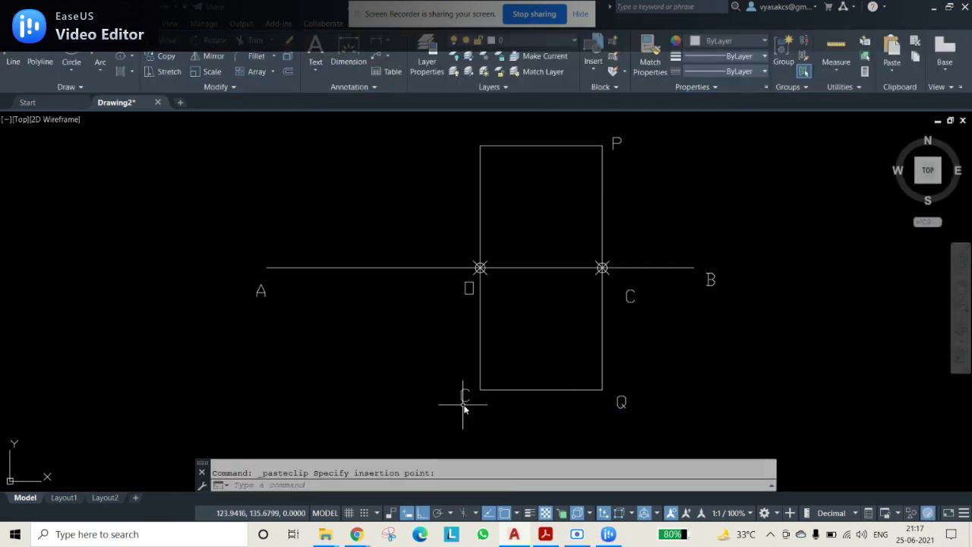
click(465, 405)
double_click(468, 403)
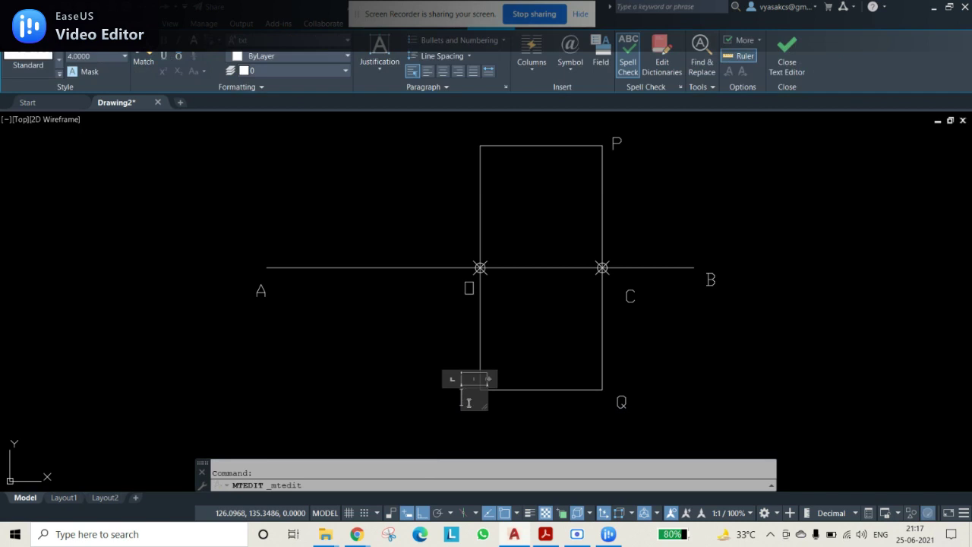
click(414, 372)
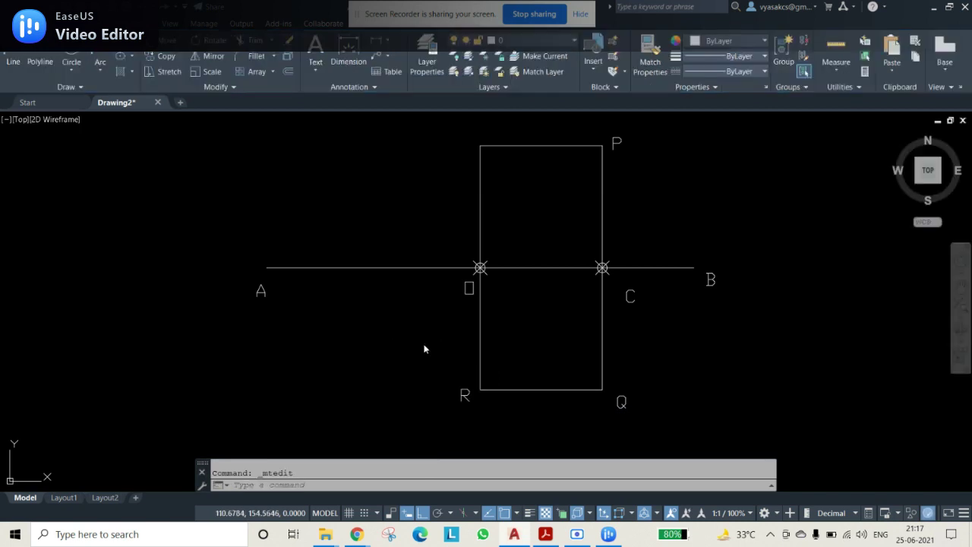
Paste a copy of label C at the rectangle's upper corner above O and change its text to S
key(ctrl+v)
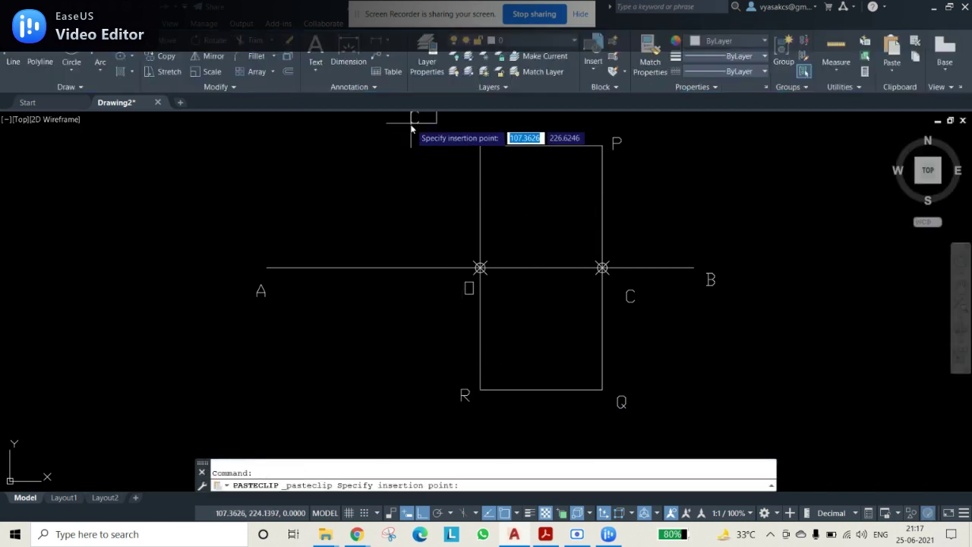
click(461, 150)
click(461, 152)
key(Escape)
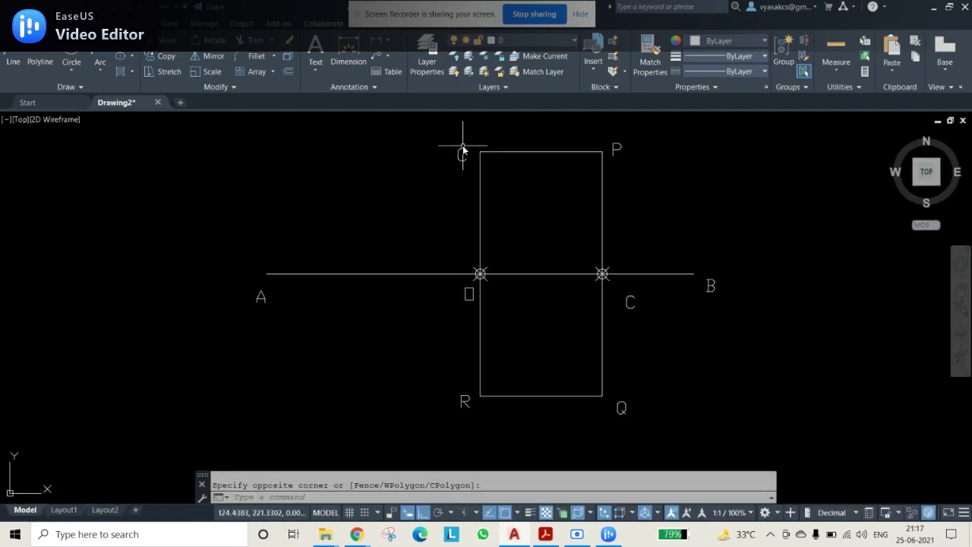
click(461, 149)
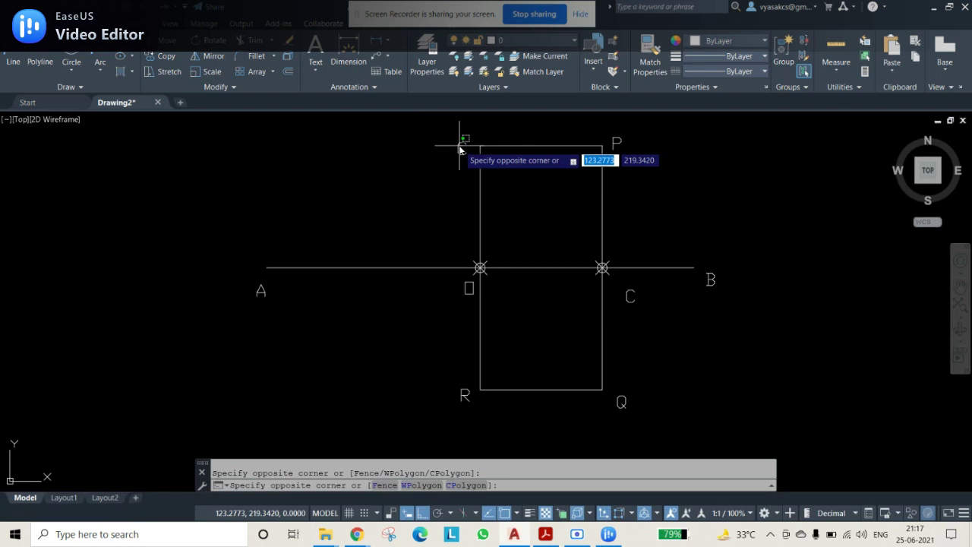
click(460, 149)
double_click(461, 149)
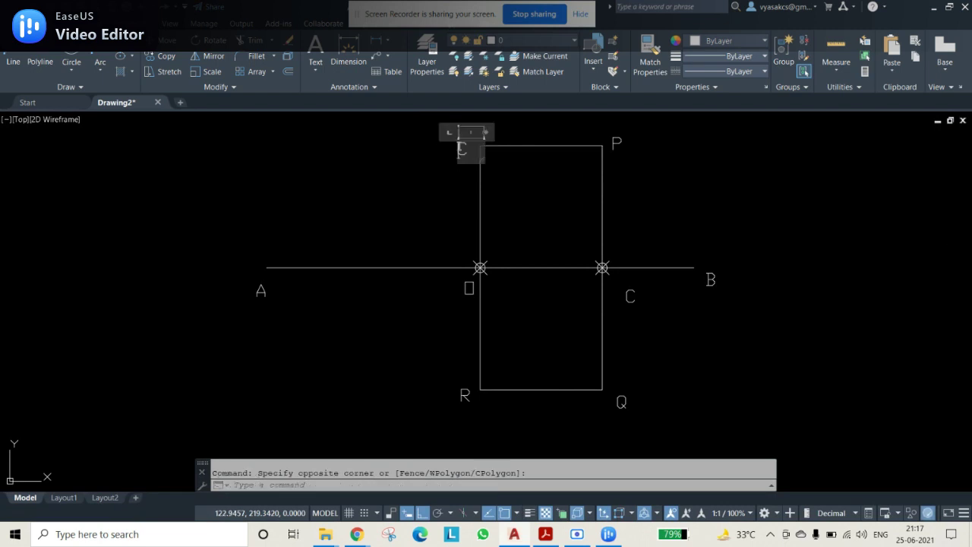
text(S)
click(408, 213)
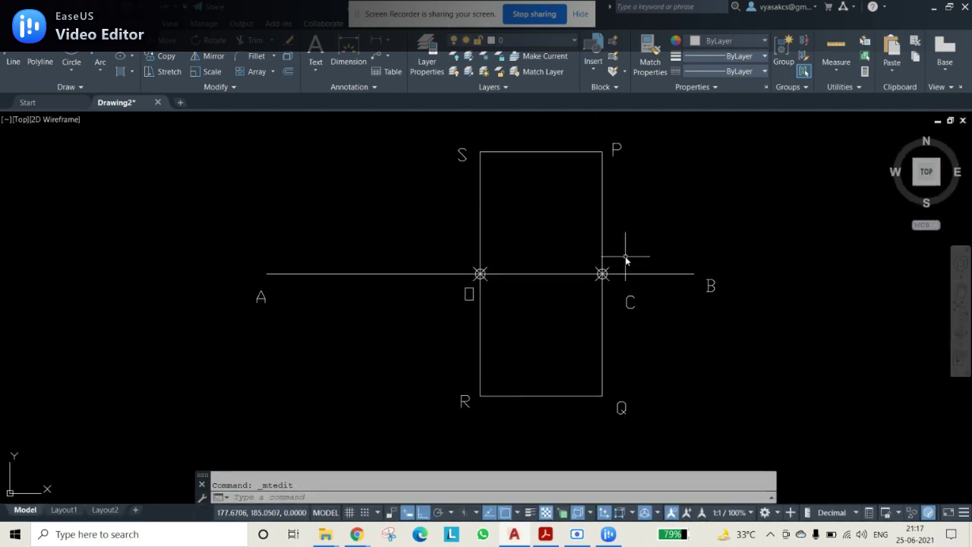
Divide line CP into 5 equal segments
middle_drag(629, 194, 602, 213)
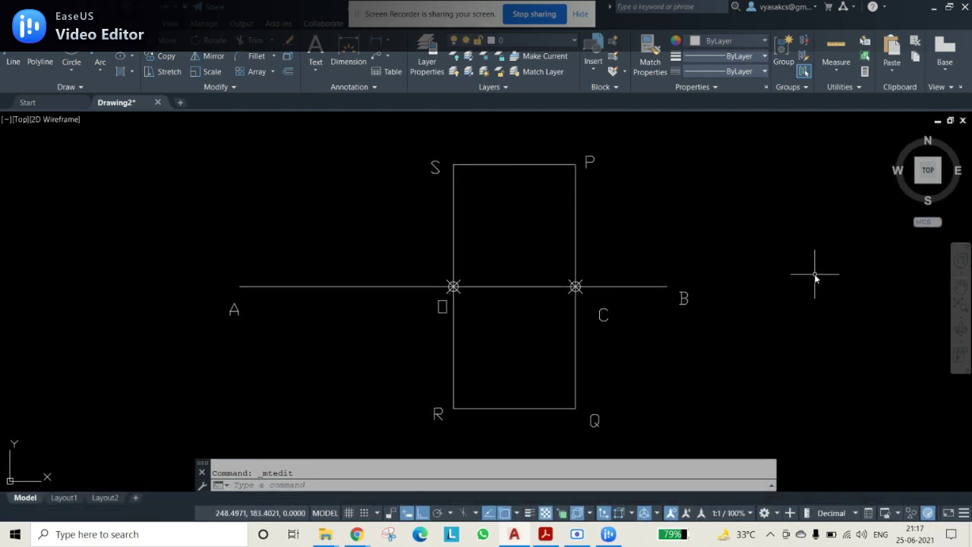
text(DIV)
key(Return)
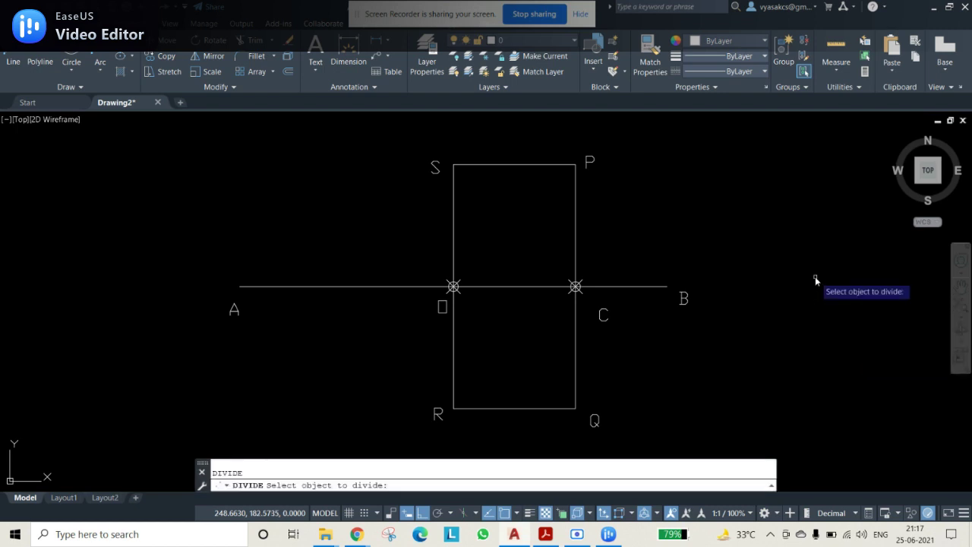
click(576, 229)
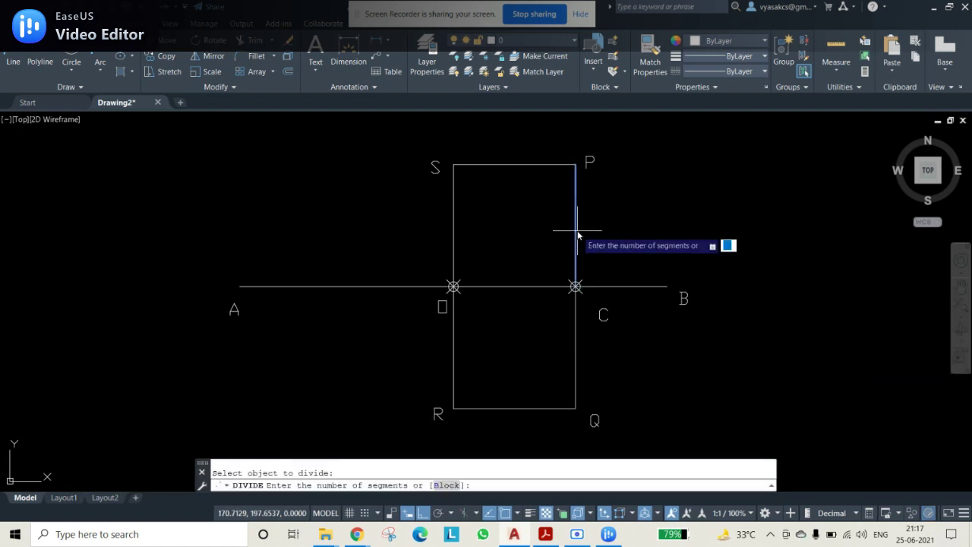
text(5)
key(Return)
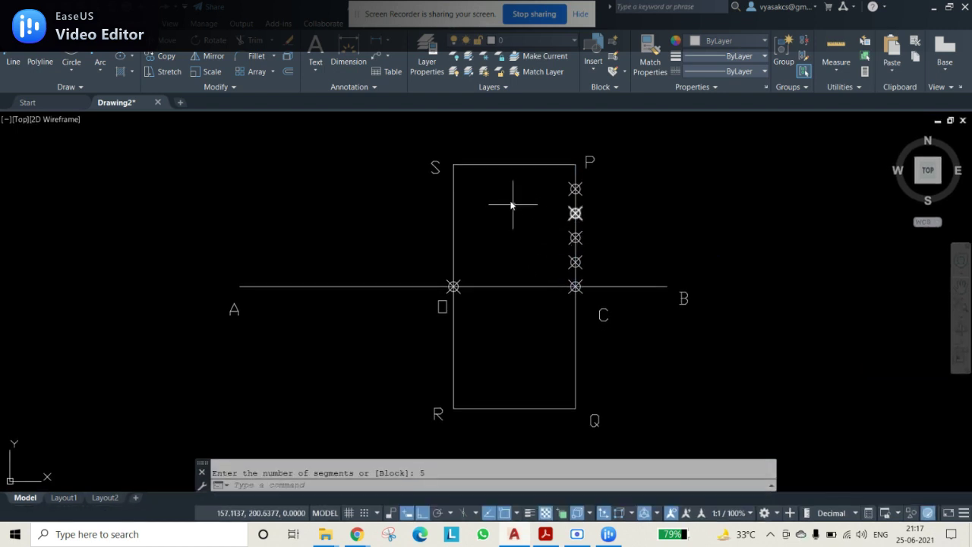
Divide the rectangle's upper edge SP into 5 equal segments
key(Return)
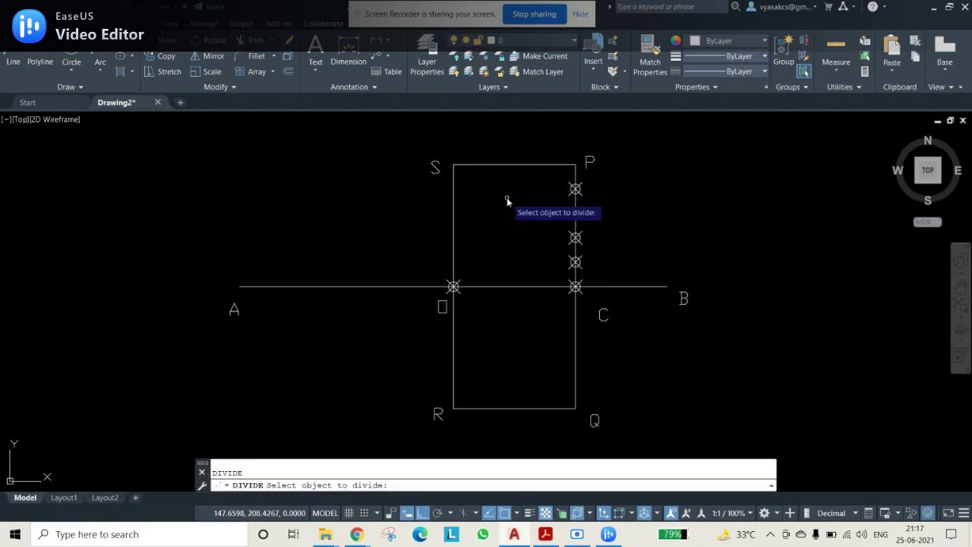
click(497, 165)
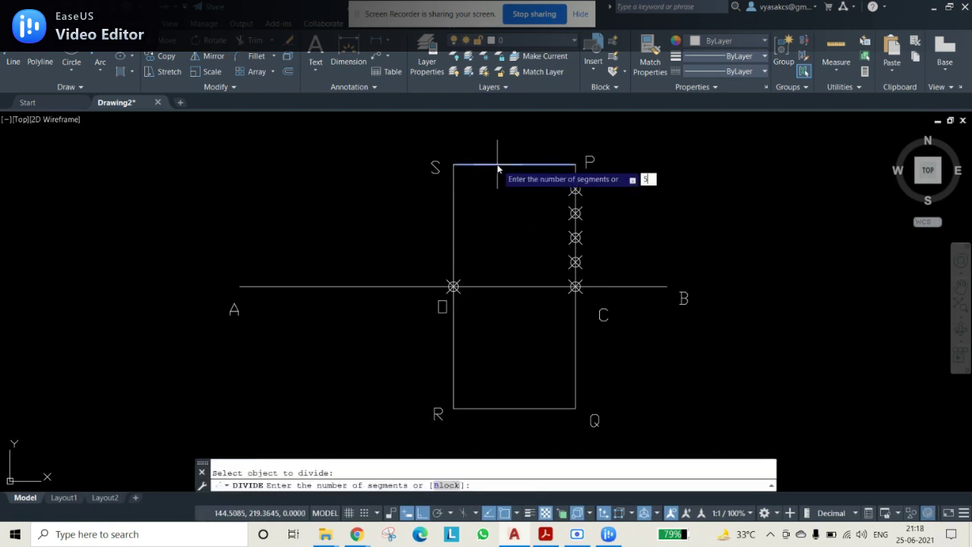
key(Return)
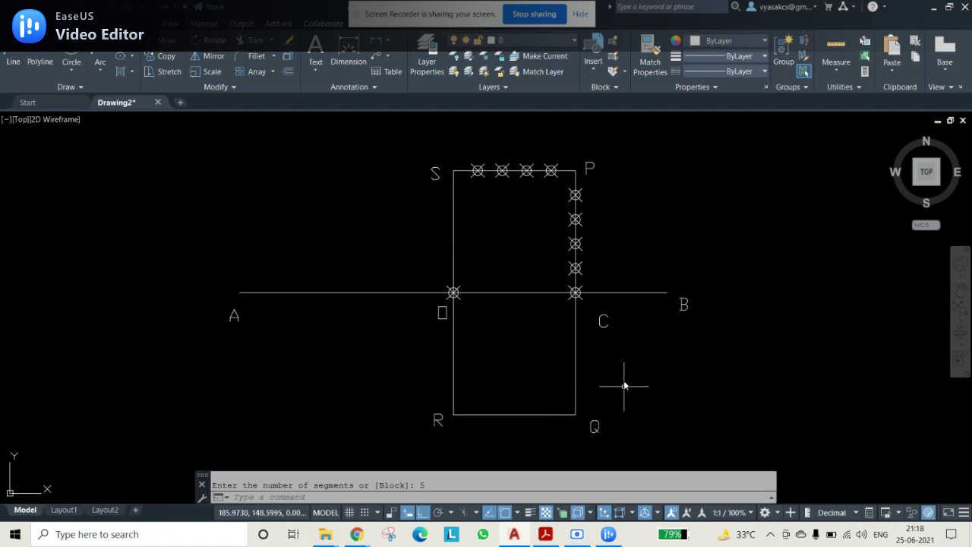
Add a multiline text label 1 with text height 2 beside the first division point above C on line CP
text(MT)
key(Return)
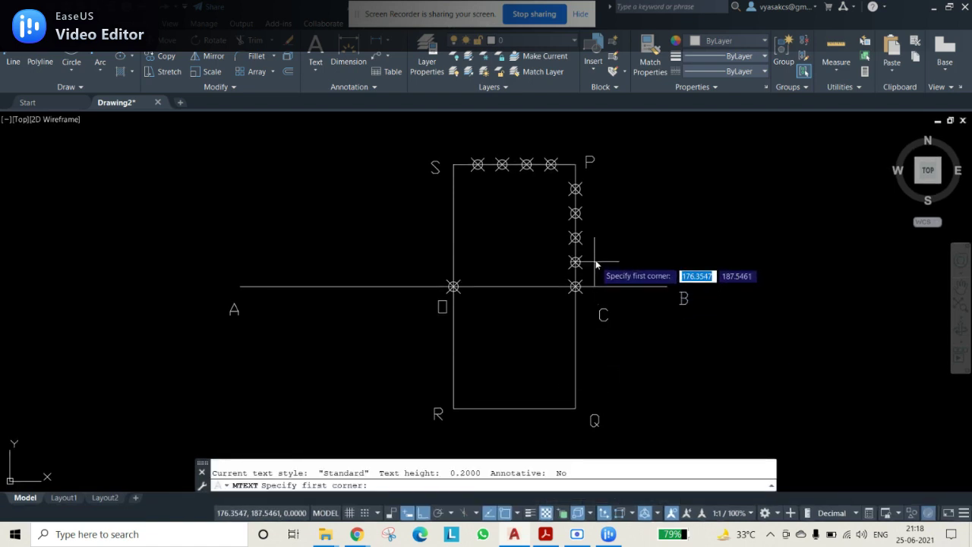
click(594, 259)
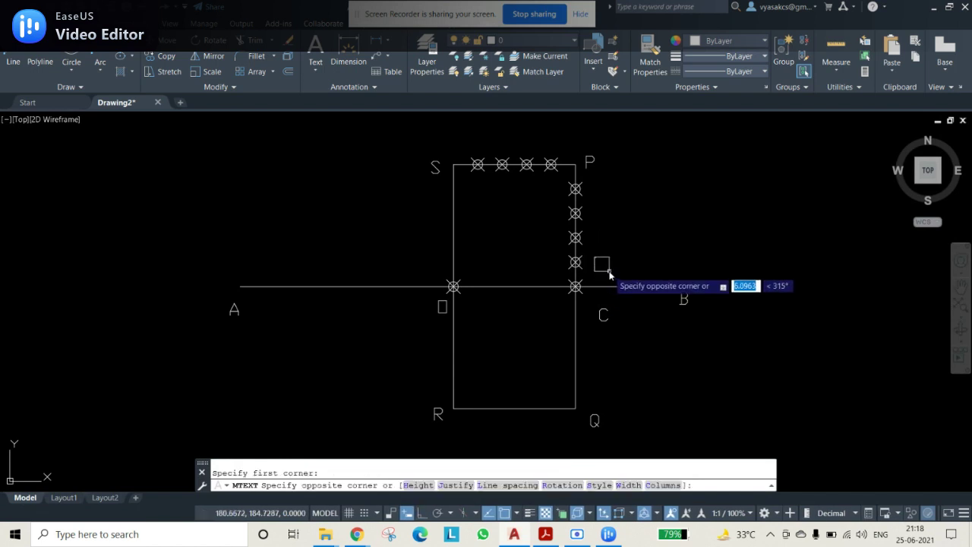
click(586, 278)
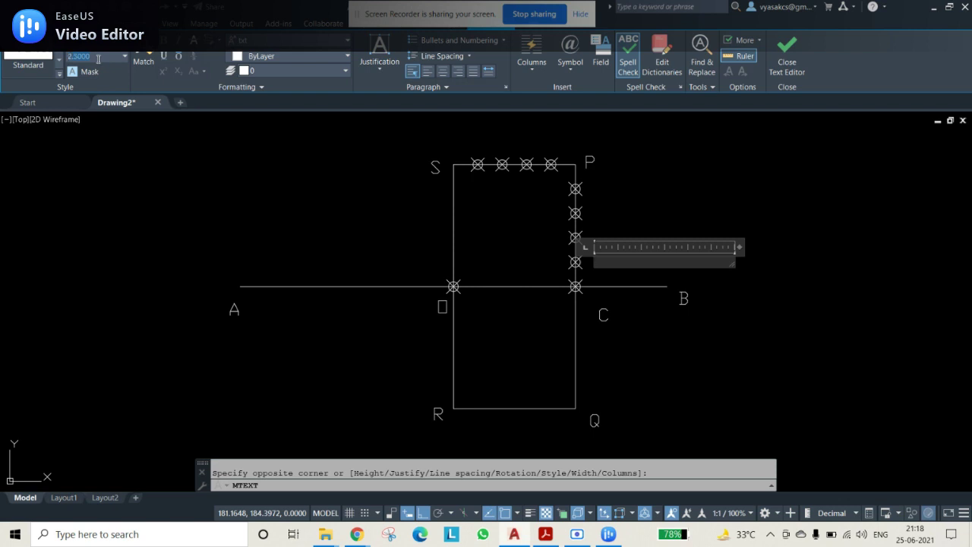
key(Return)
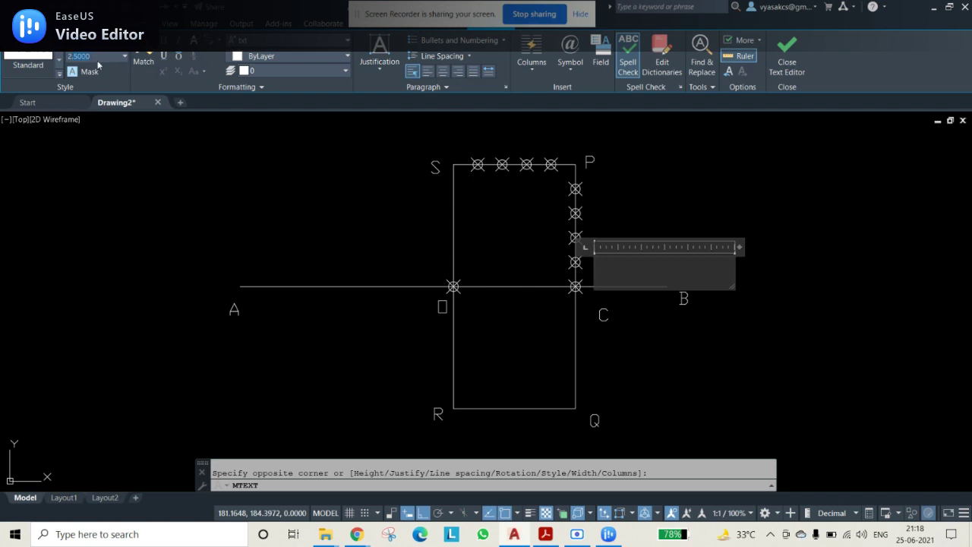
text(2.0)
key(Return)
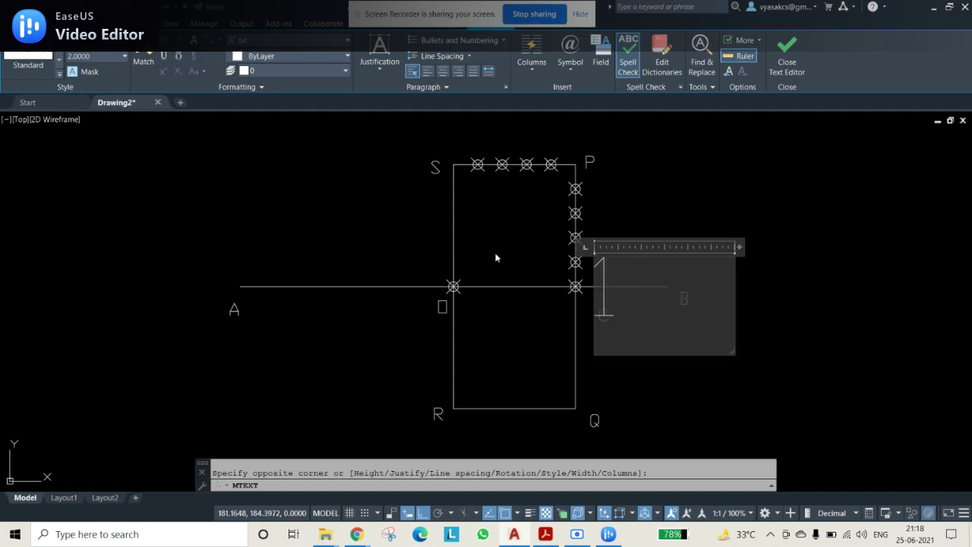
key(Escape)
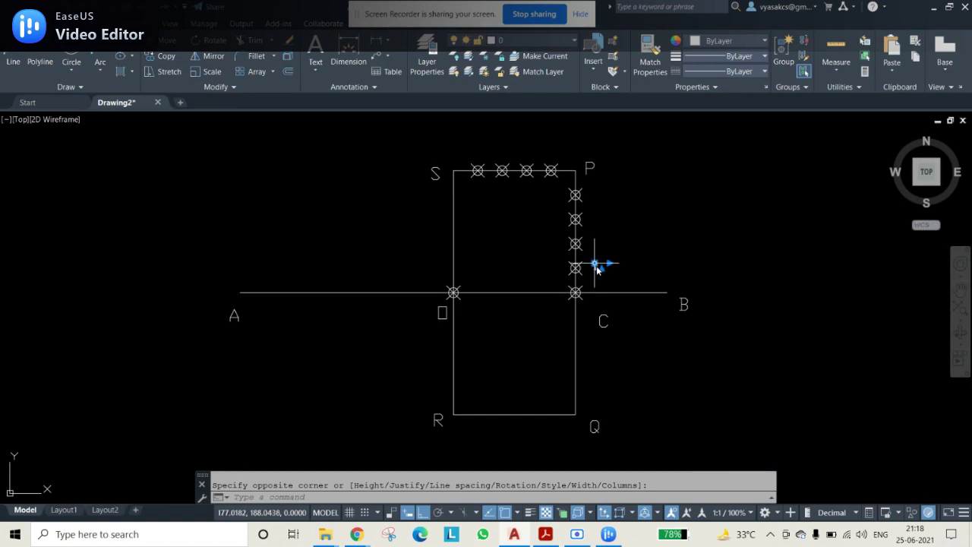
Paste a copy of label 1 beside the second division point above C and change its text to 2
key(ctrl+v)
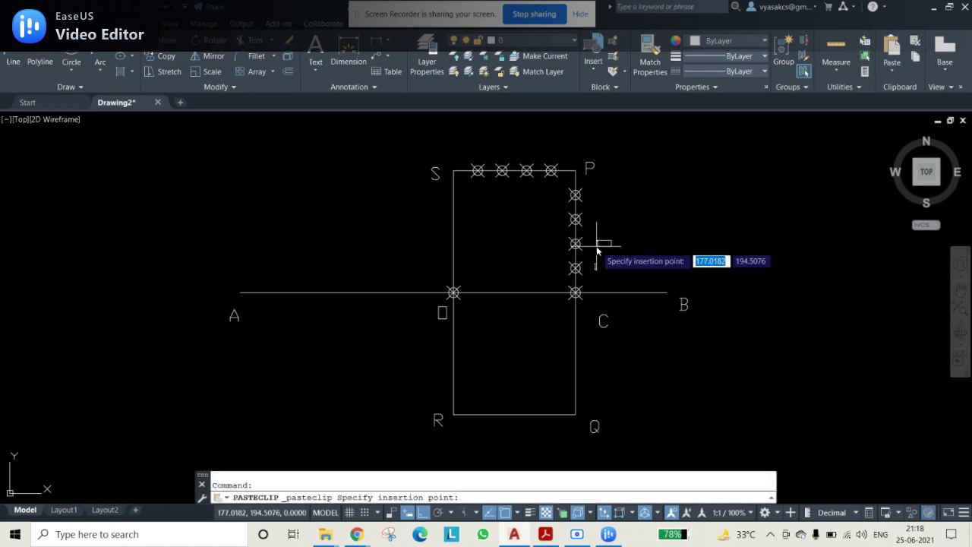
click(597, 251)
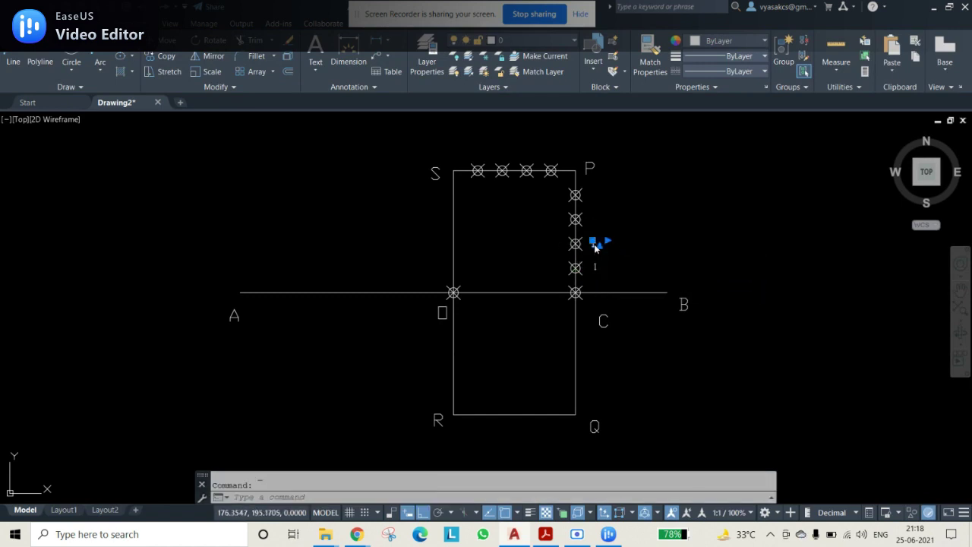
double_click(595, 244)
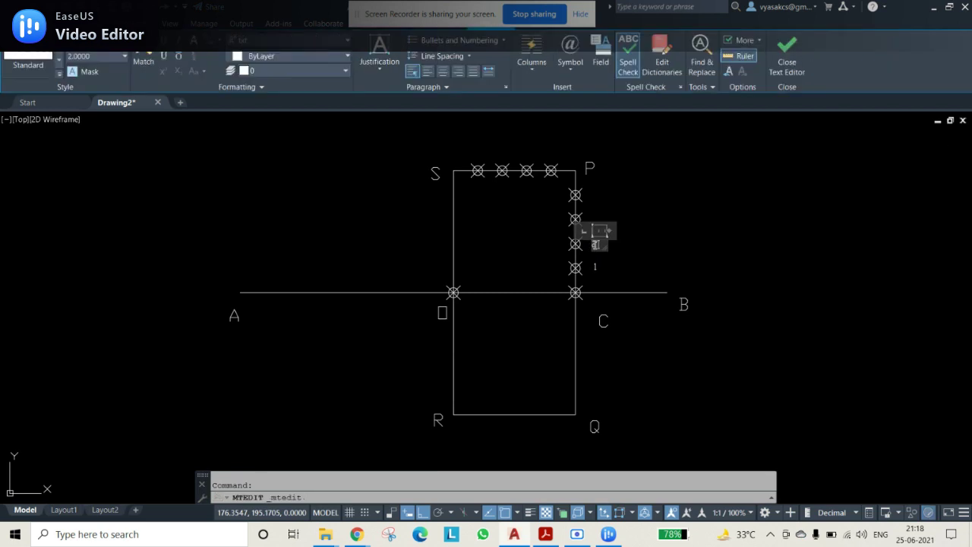
click(670, 251)
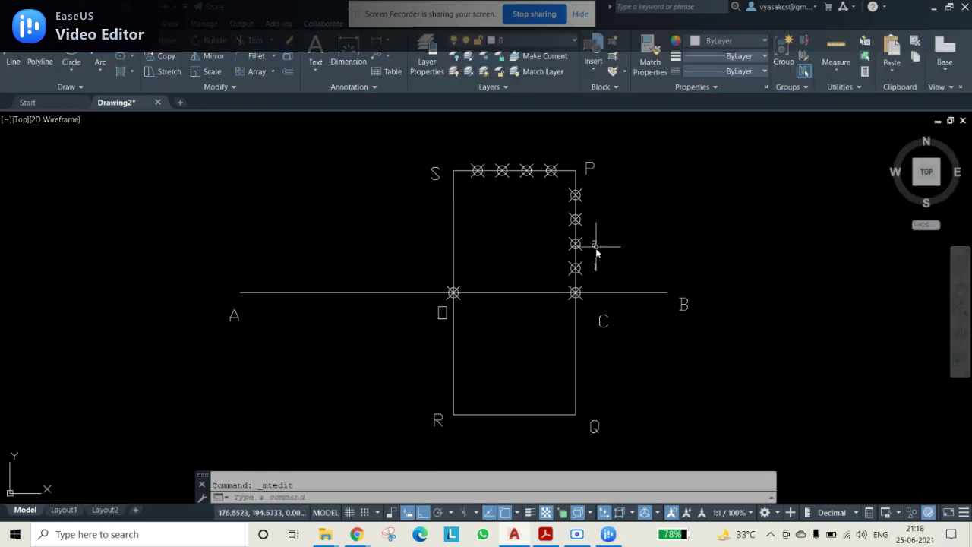
Paste a copy of label 1 beside the third division point above C and change its text to 3
key(ctrl+v)
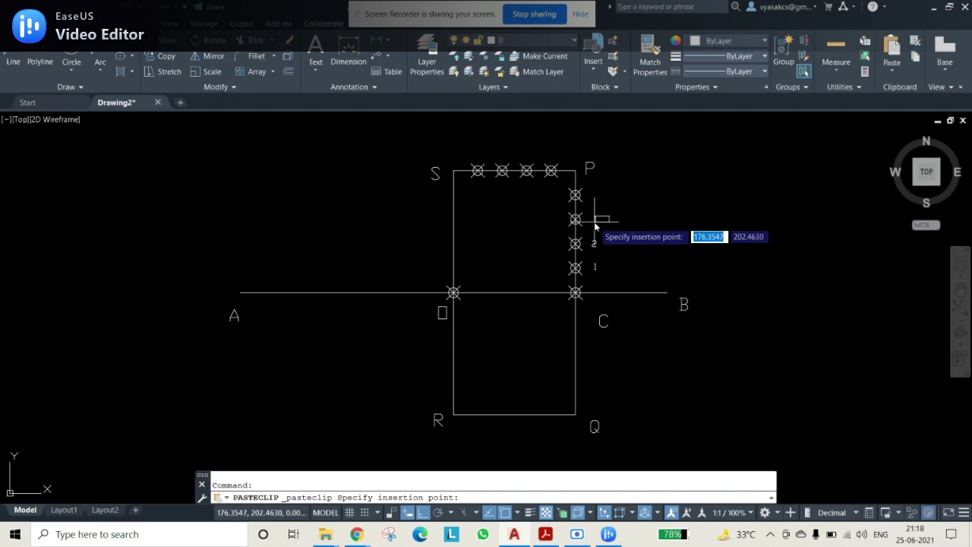
click(595, 224)
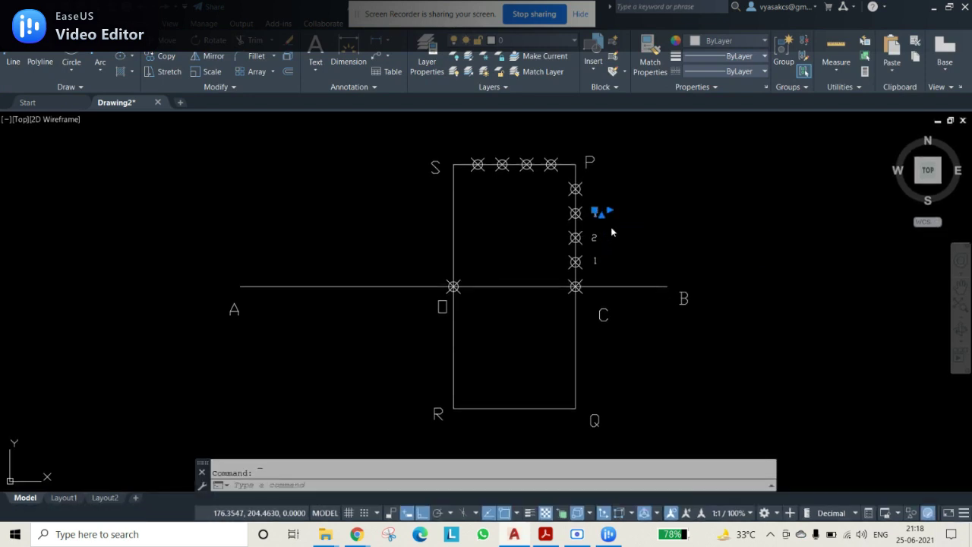
scroll(601, 231, up, 4)
mouse_move(586, 178)
middle_down()
mouse_move(590, 269)
mouse_move(601, 290)
middle_up()
click(594, 274)
double_click(590, 271)
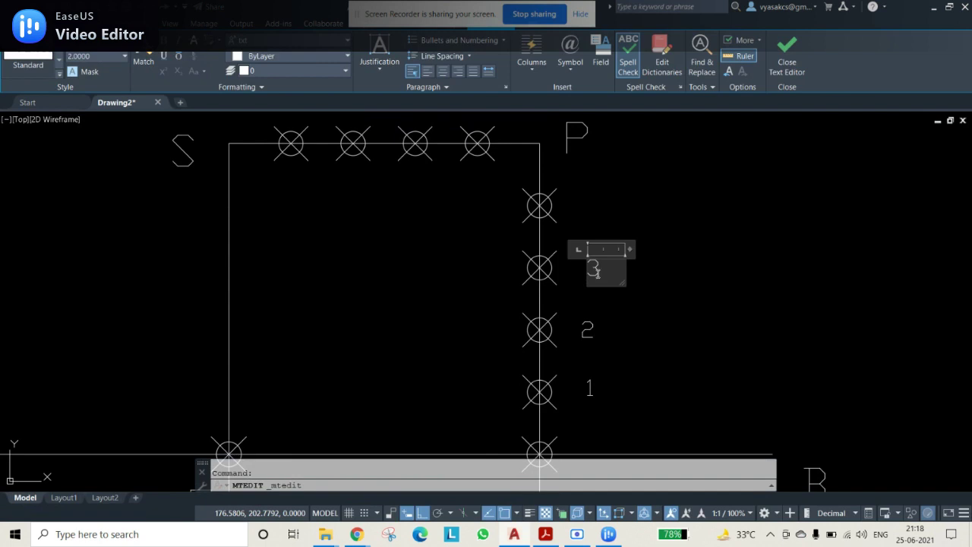
click(628, 293)
Paste a copy of label 1 beside the fourth division point above C and change its text to 4
key(ctrl+v)
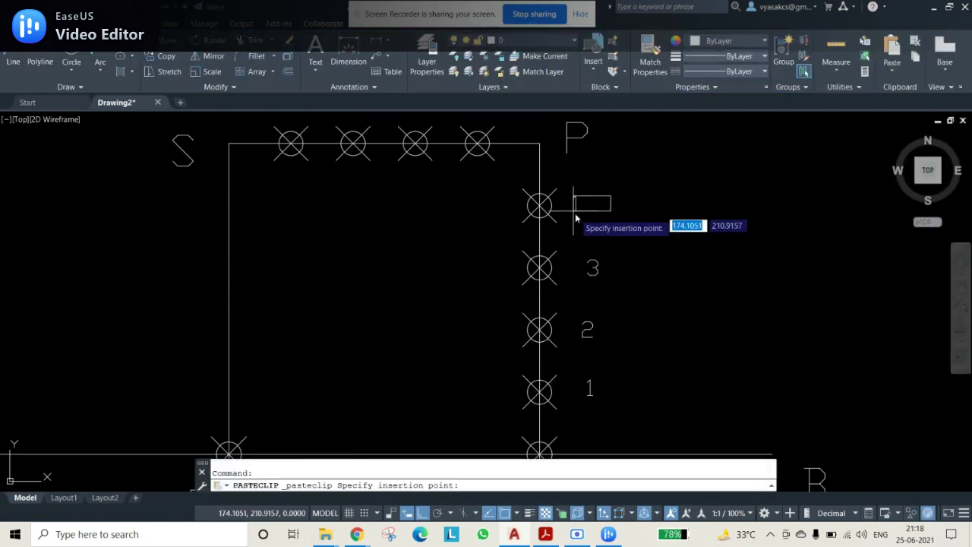
click(579, 216)
double_click(588, 213)
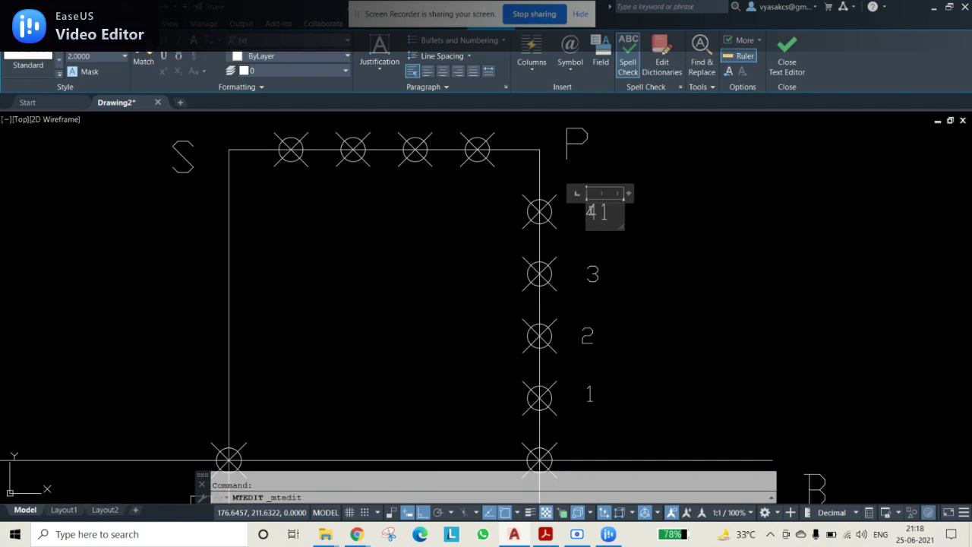
click(719, 305)
Copy label 4 above the division point nearest P on edge SP and change the copy's text to 4'
mouse_move(646, 284)
middle_down()
mouse_move(686, 351)
mouse_move(701, 304)
middle_up()
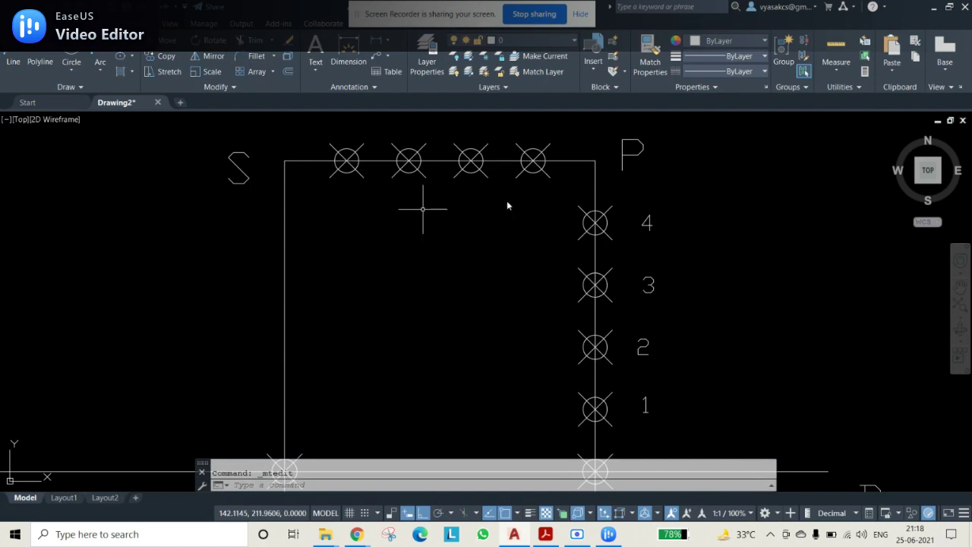
middle_drag(523, 287, 525, 331)
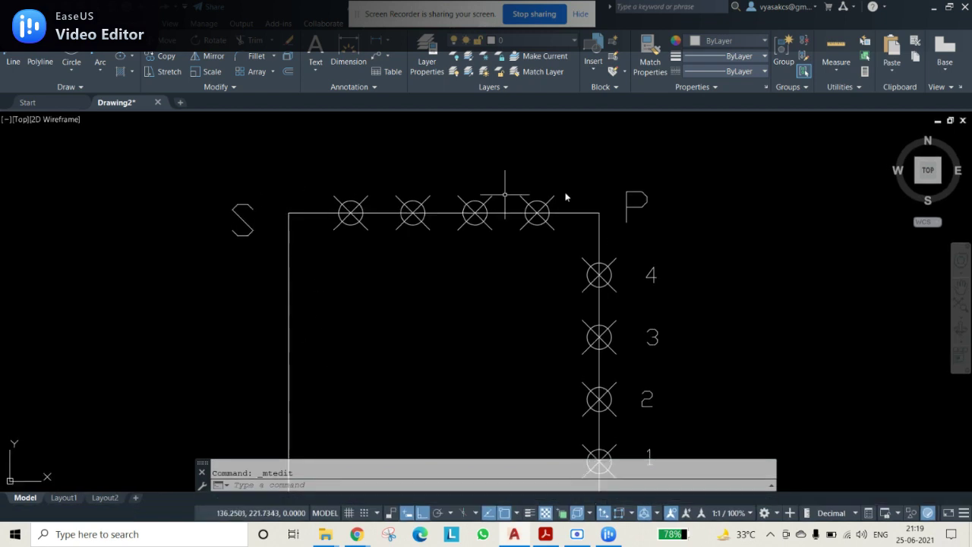
click(651, 278)
key(ctrl+c)
key(ctrl+v)
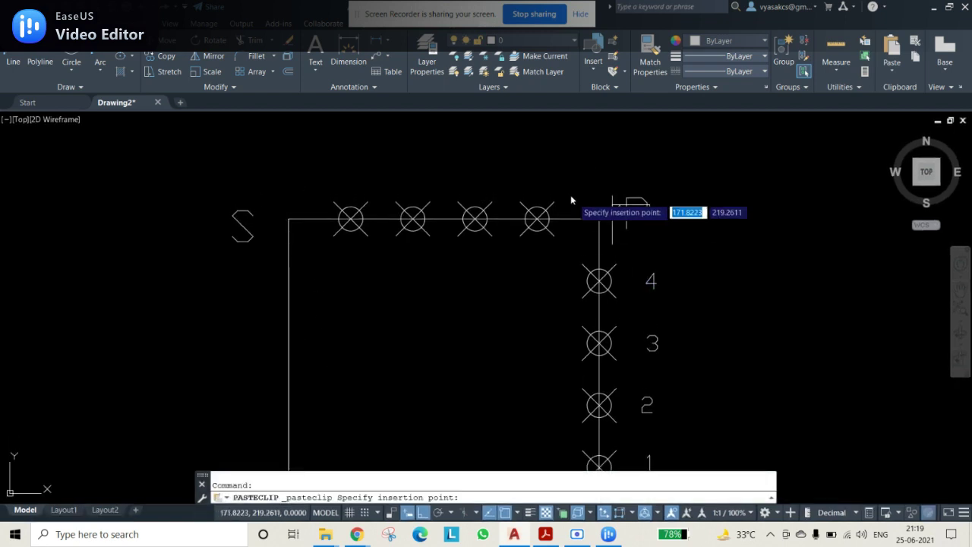
click(537, 190)
double_click(542, 180)
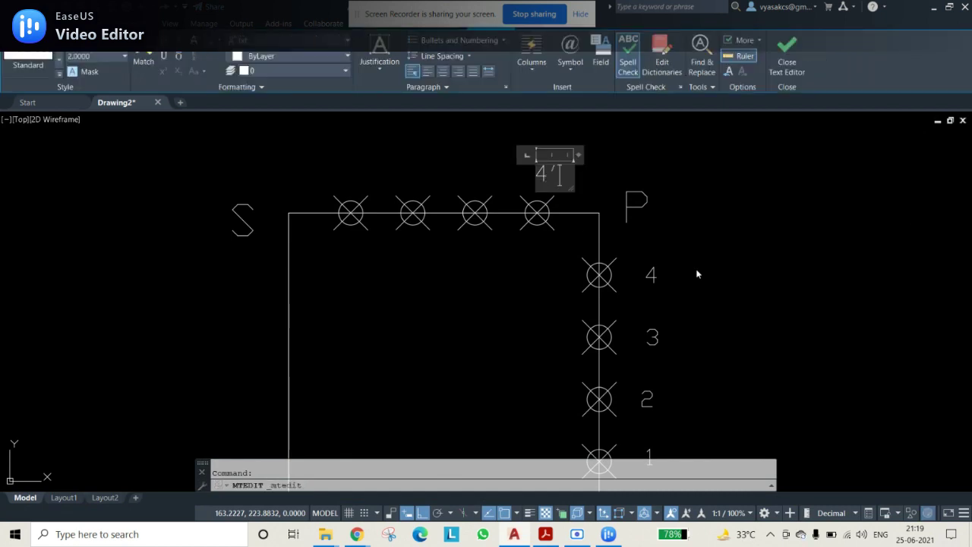
click(651, 330)
Copy label 3 above the third division point from S on edge SP and change the copy's text to 3'
click(653, 336)
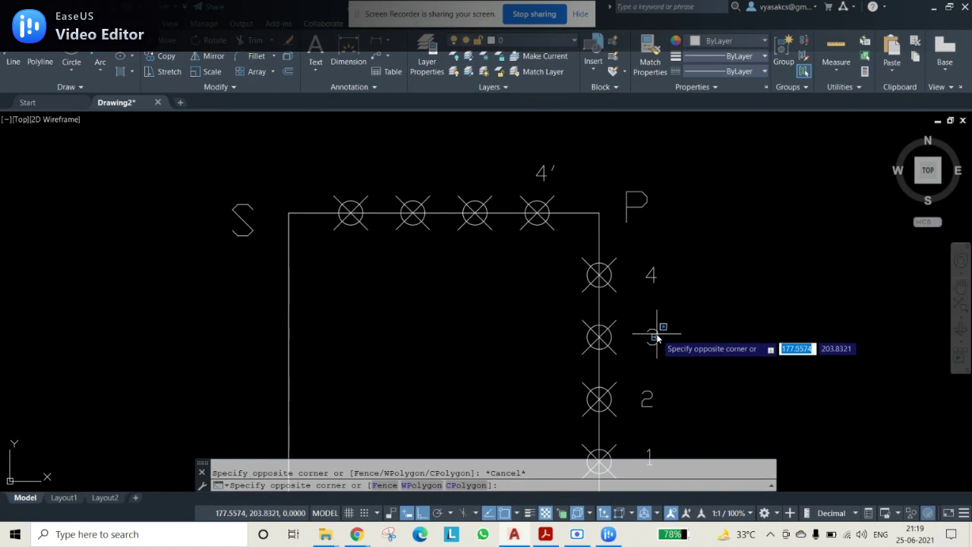
click(656, 338)
click(654, 342)
click(658, 347)
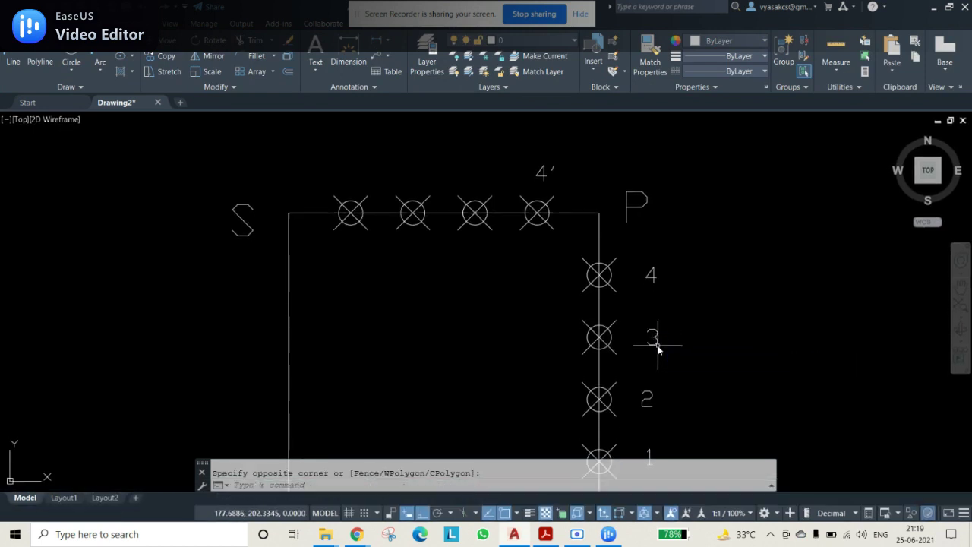
click(651, 339)
key(ctrl+c)
key(ctrl+v)
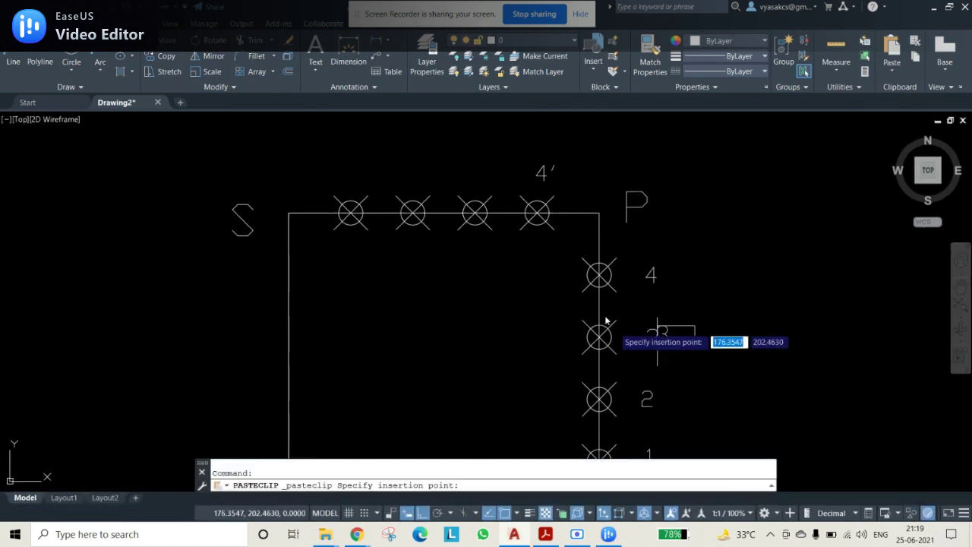
click(466, 185)
double_click(479, 180)
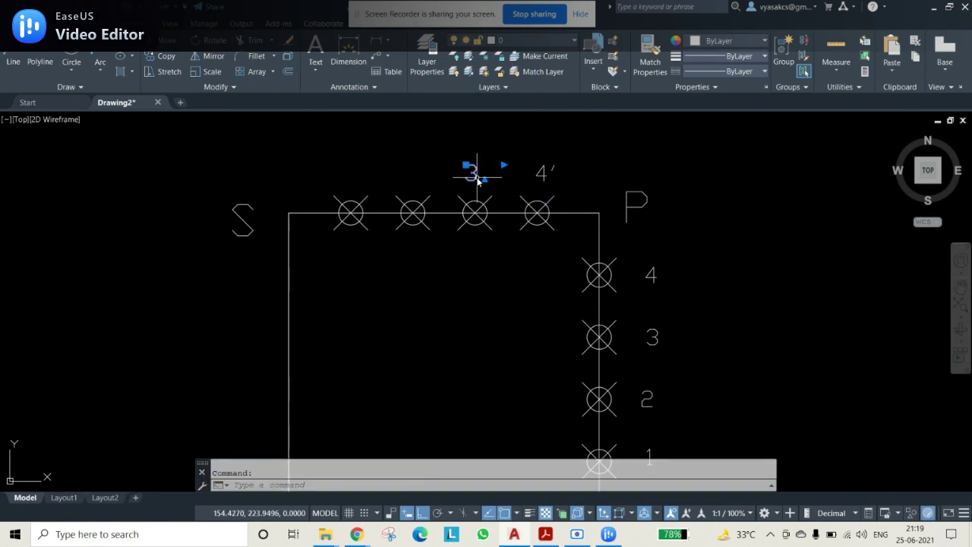
click(490, 235)
Copy label 2 above the second division point from S on edge SP and change the copy's text to 2'
click(647, 402)
click(649, 403)
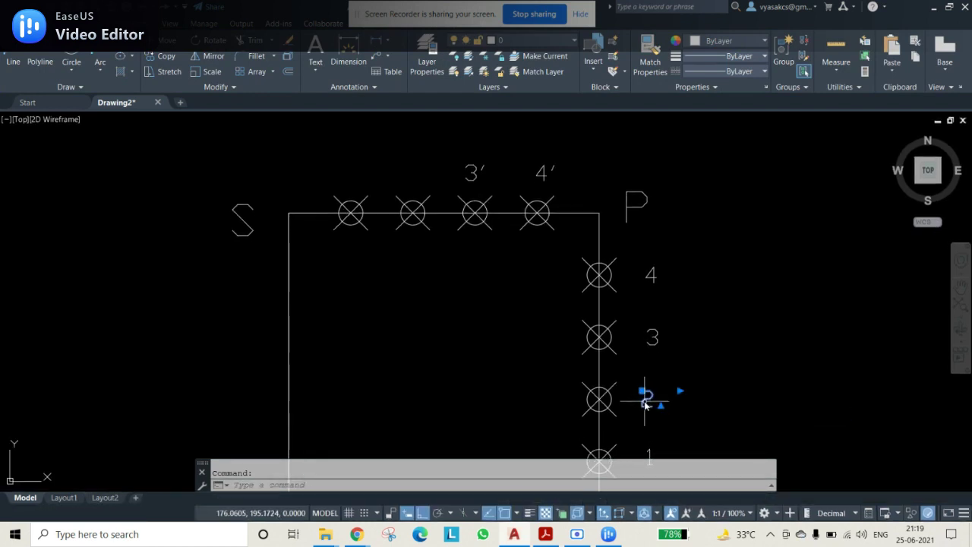
key(ctrl+v)
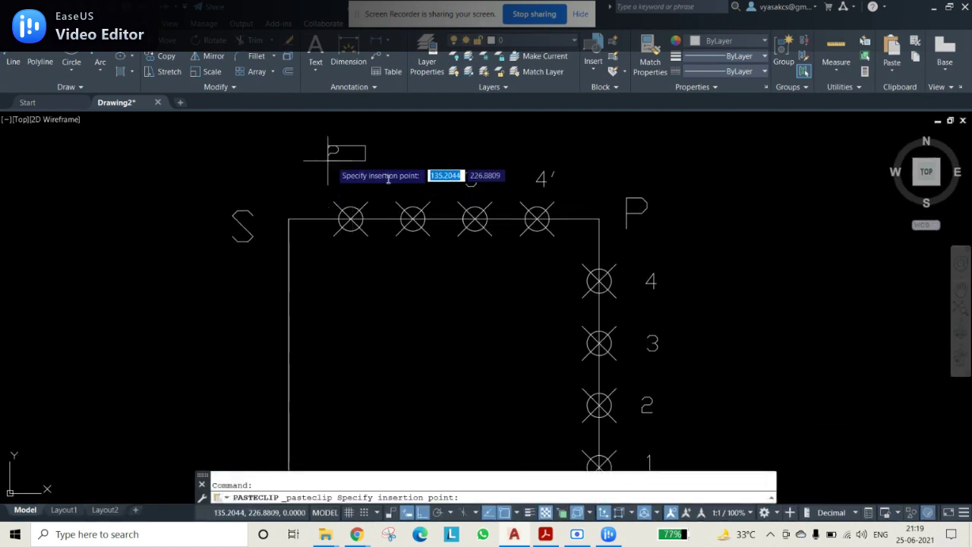
click(417, 183)
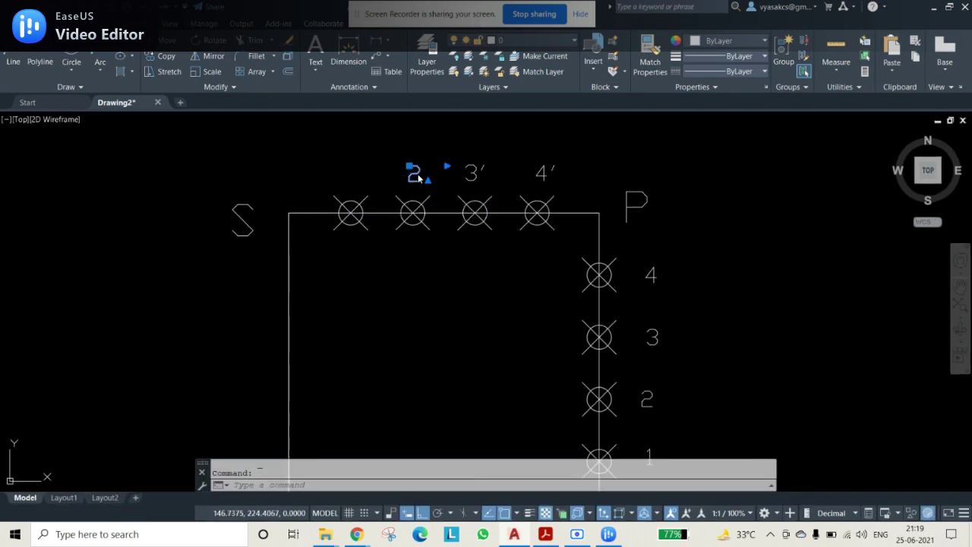
double_click(414, 174)
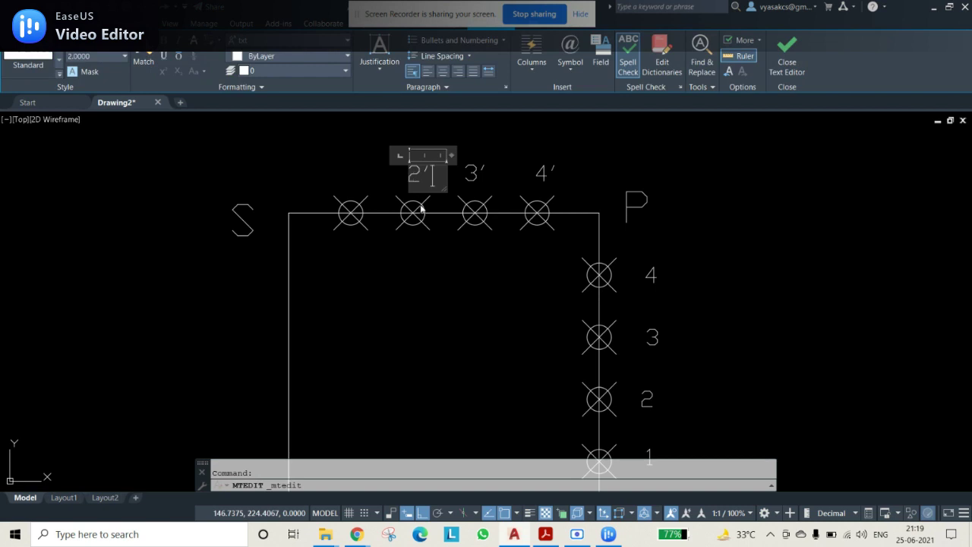
text(')
click(705, 308)
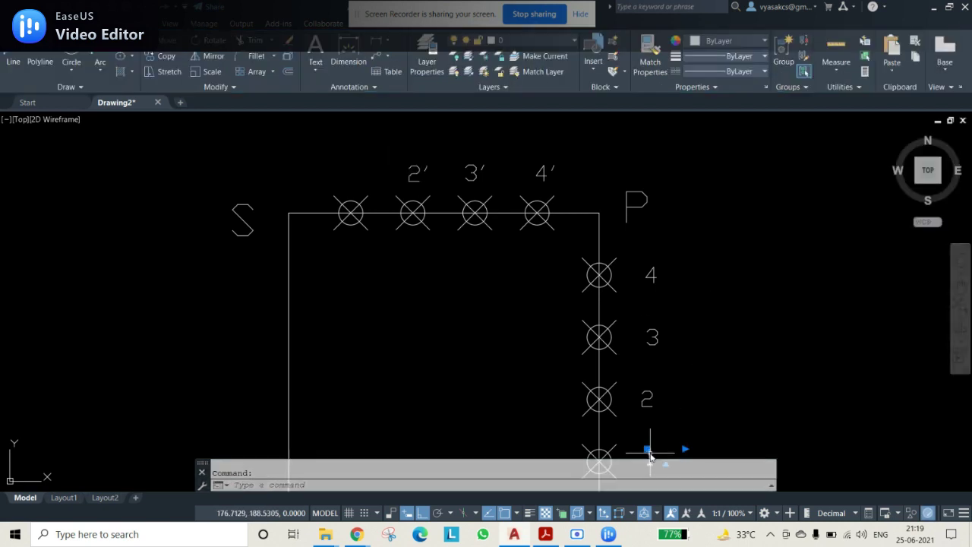
Paste a copy of label 1 above the division point nearest S on edge SP and change its text to 1'
key(ctrl+v)
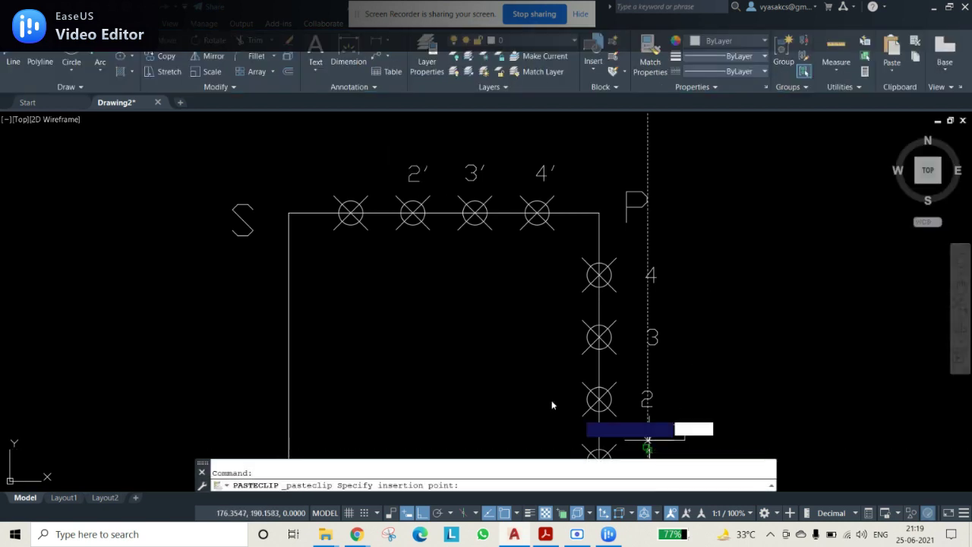
click(348, 184)
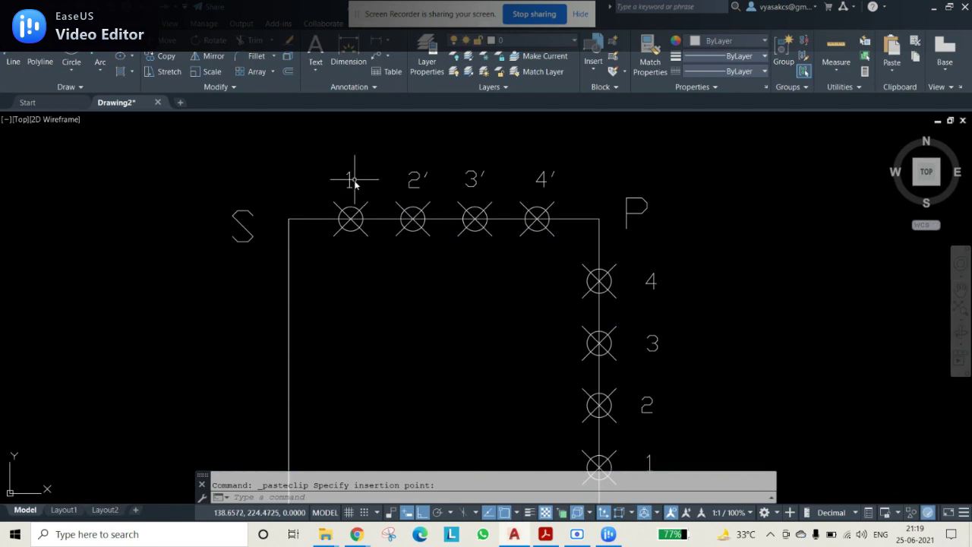
double_click(350, 181)
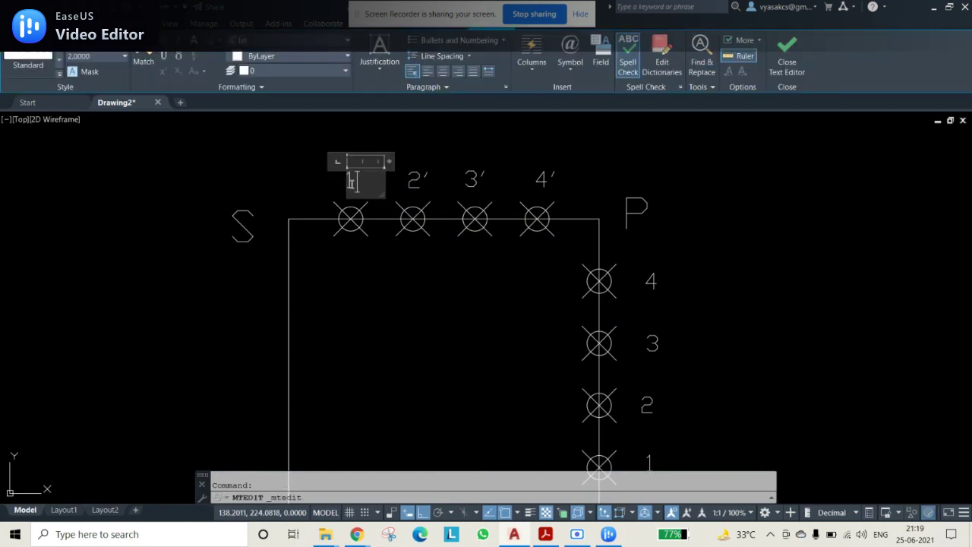
click(731, 329)
Draw a line from endpoint A of the axis to division point 1 on line CP
scroll(731, 330, down, 2)
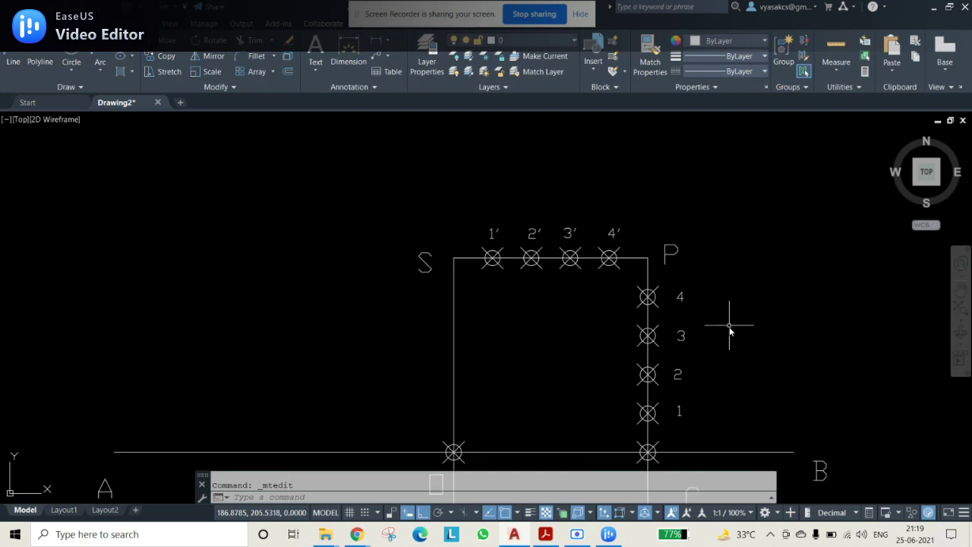
middle_drag(716, 369, 683, 305)
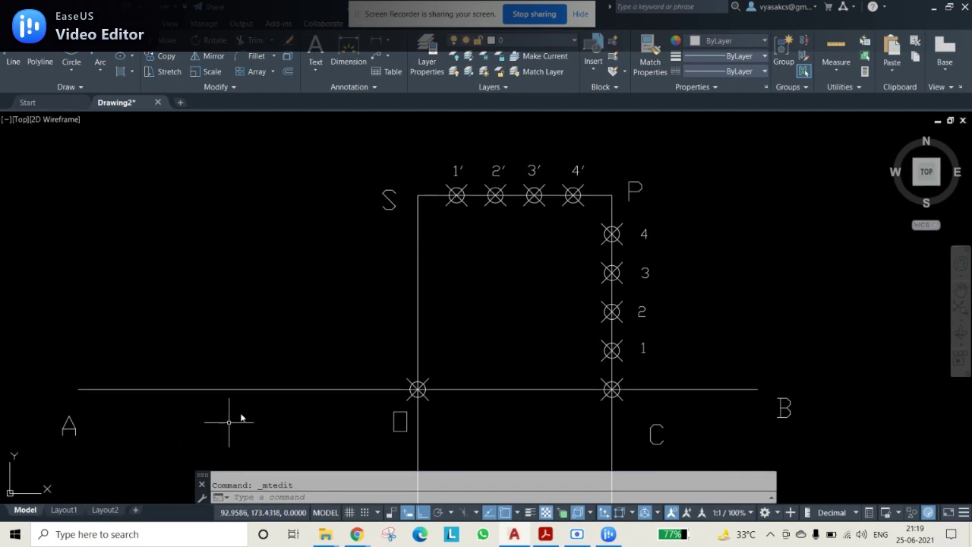
click(14, 67)
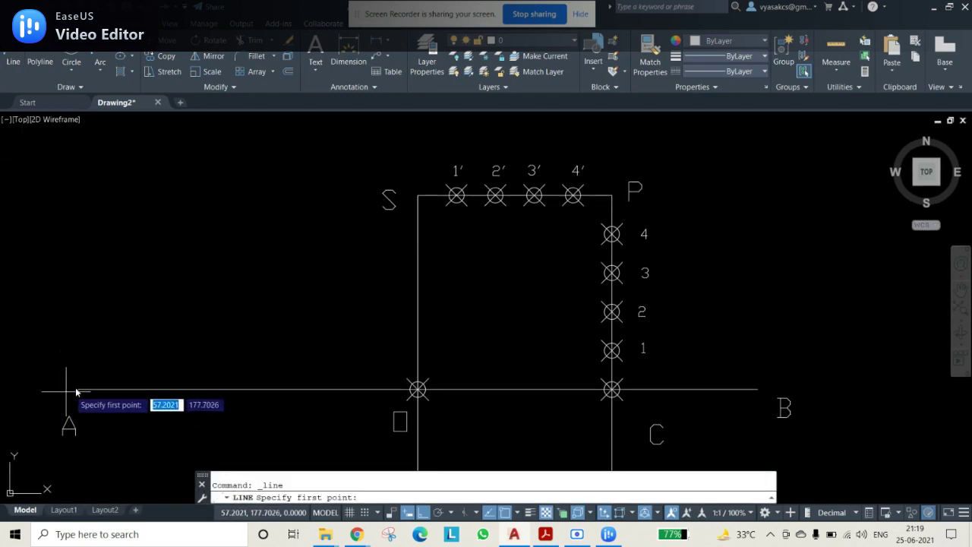
click(77, 389)
click(612, 347)
key(Return)
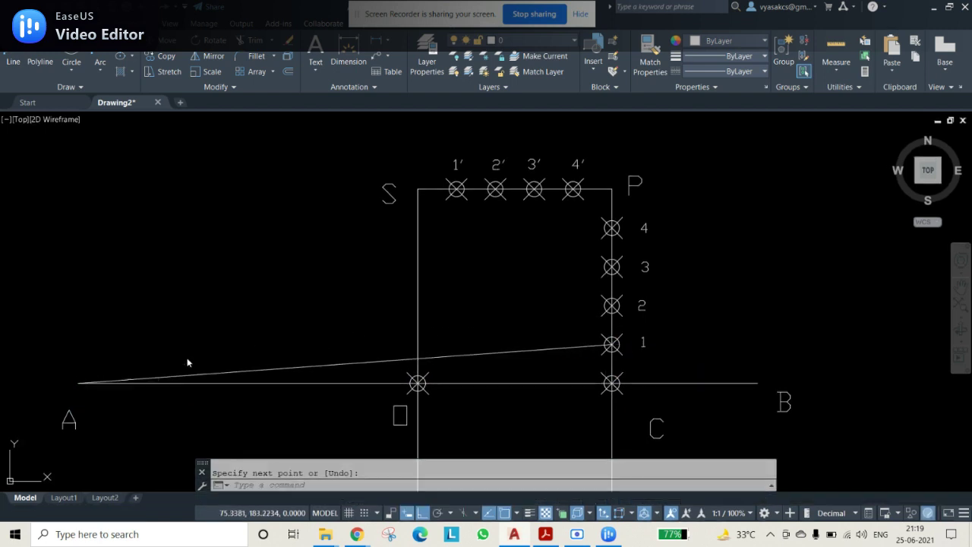
Draw a line from division point 2 on CP to endpoint A of the axis
key(Return)
click(612, 305)
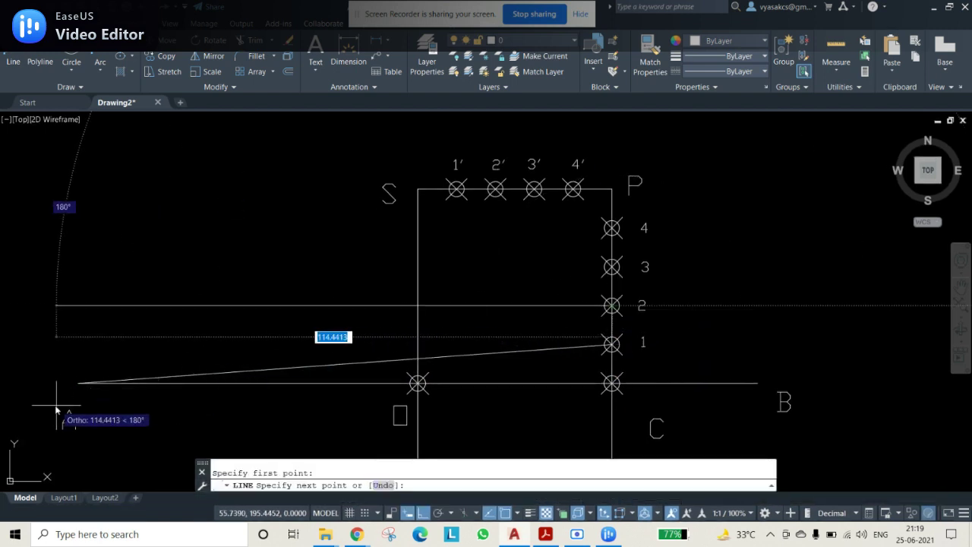
click(78, 382)
key(Return)
key(Return)
key(Escape)
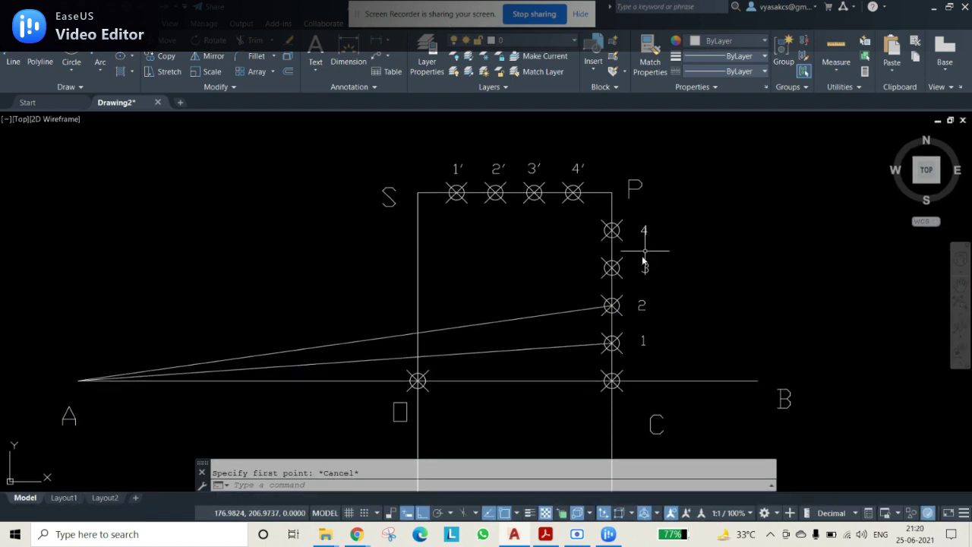
Draw lines joining division points 3 and 4 on CP to endpoint A
key(Return)
click(612, 266)
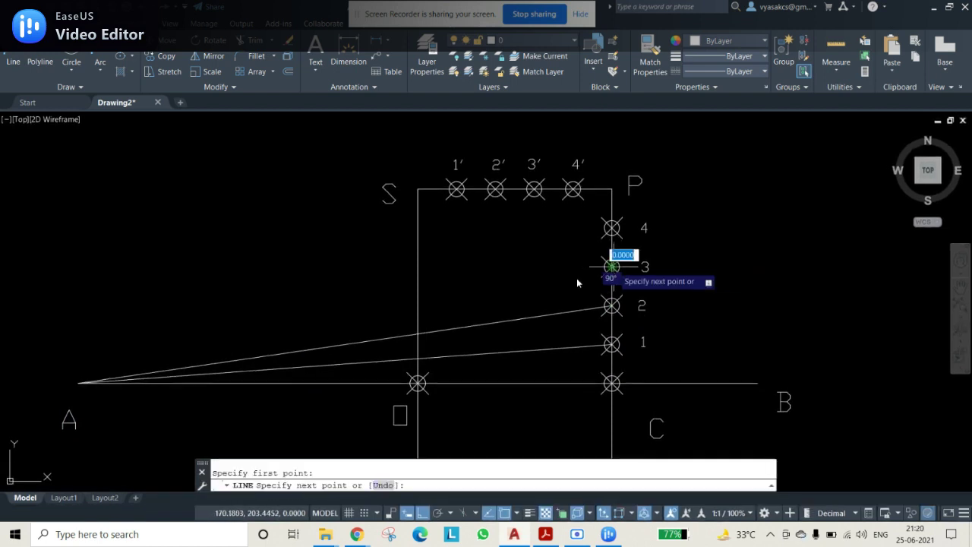
click(78, 382)
click(611, 227)
key(Escape)
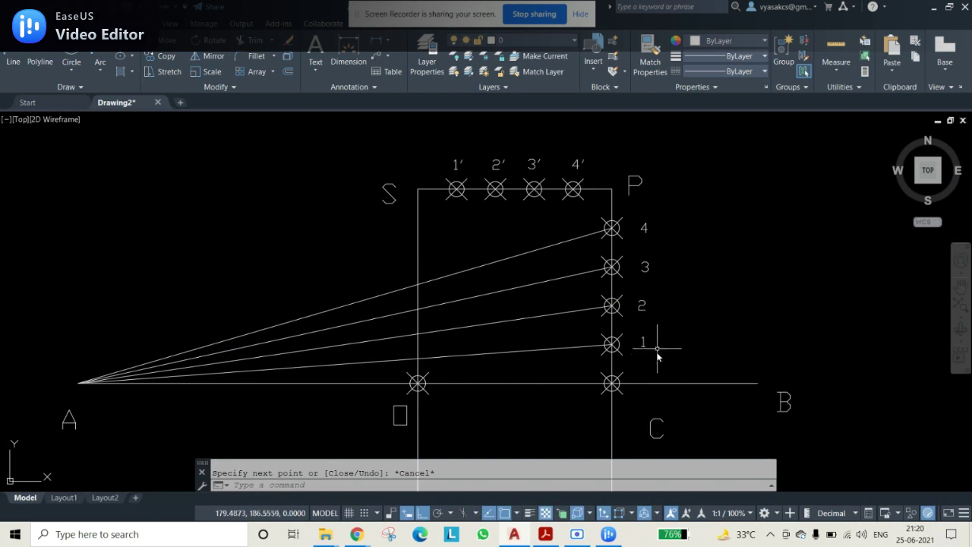
Draw lines from vertex O to division points 1' and 2' on edge SP
click(12, 65)
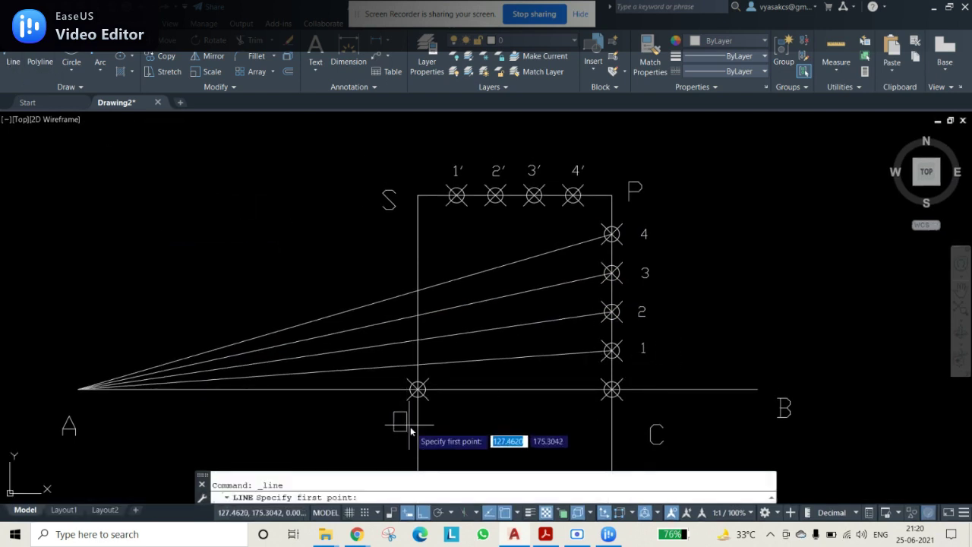
click(419, 389)
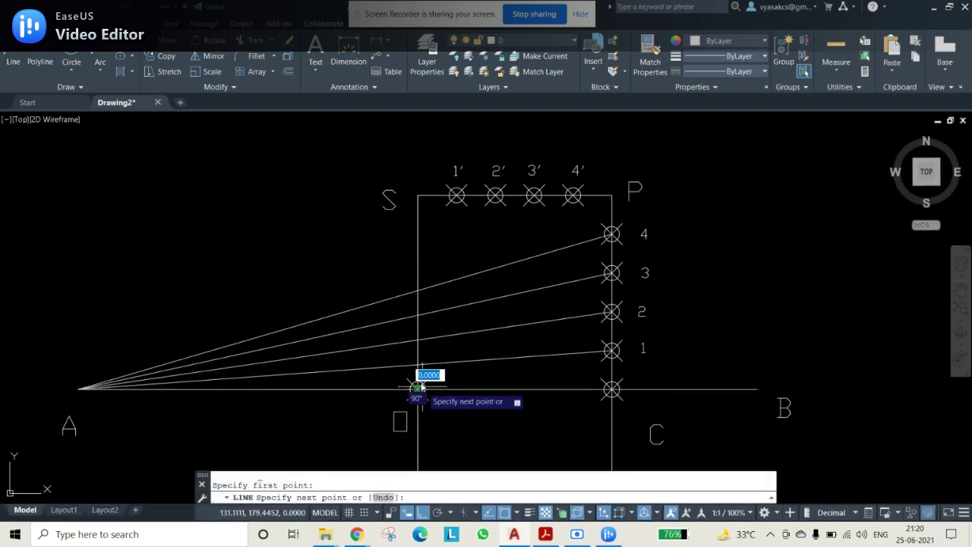
click(456, 196)
key(Return)
key(Return)
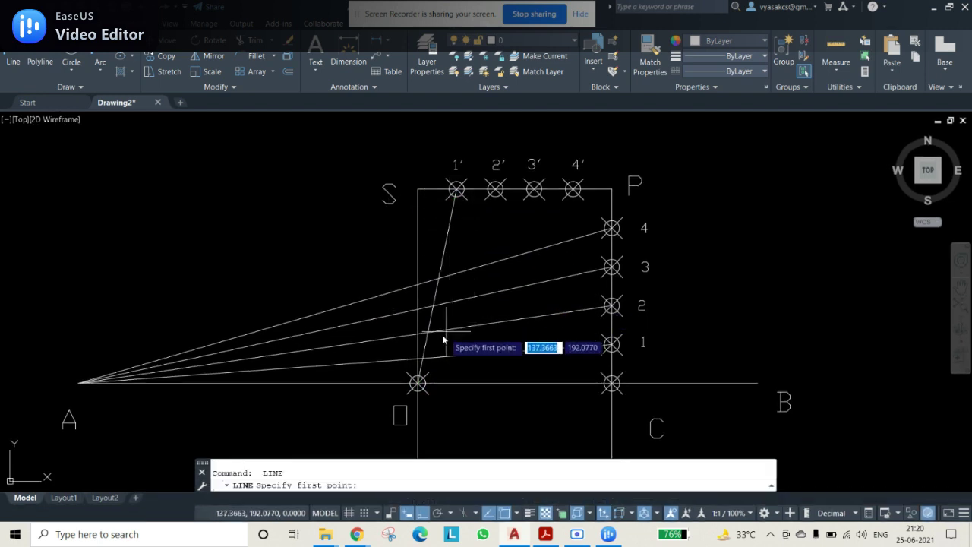
click(417, 384)
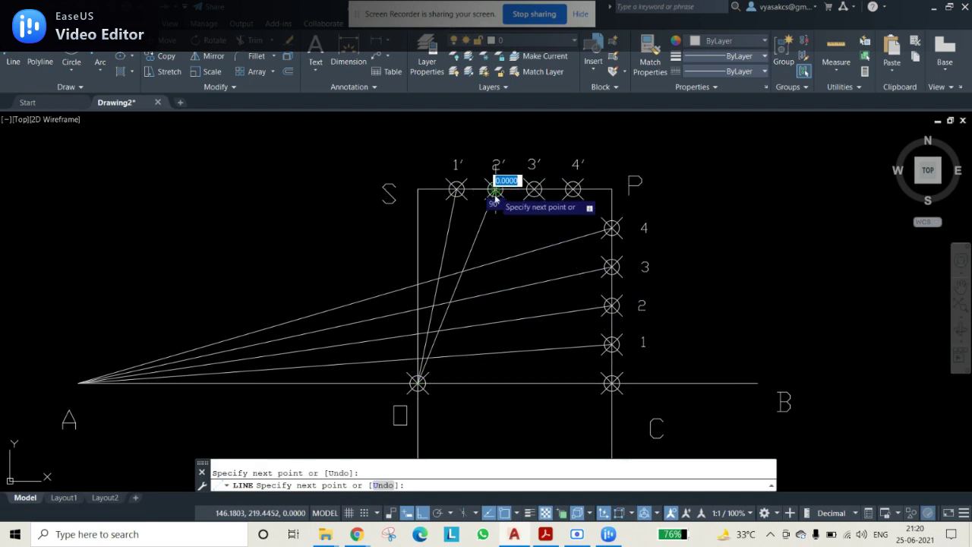
click(495, 190)
key(Return)
Draw lines from vertex O to division points 3' and 4' on edge SP
key(Return)
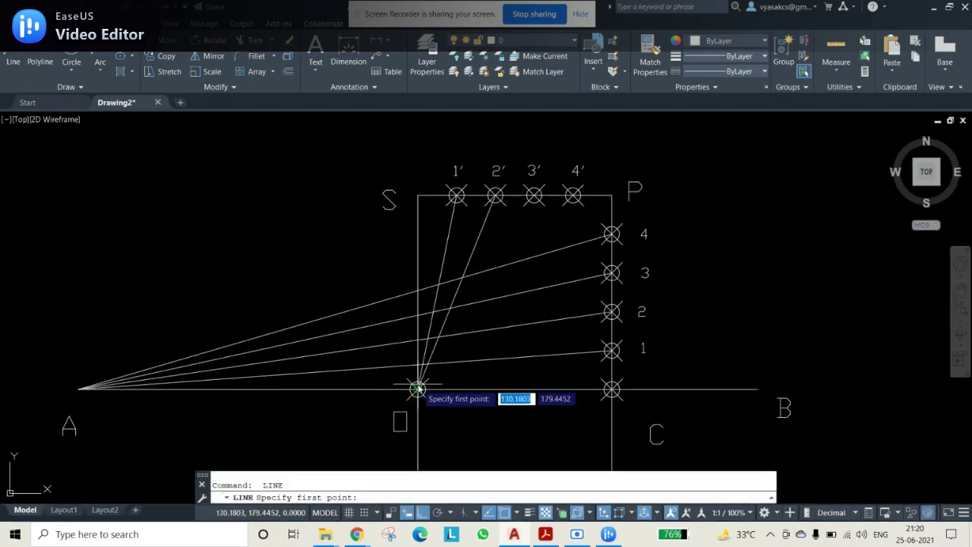
click(417, 389)
key(Return)
key(Return)
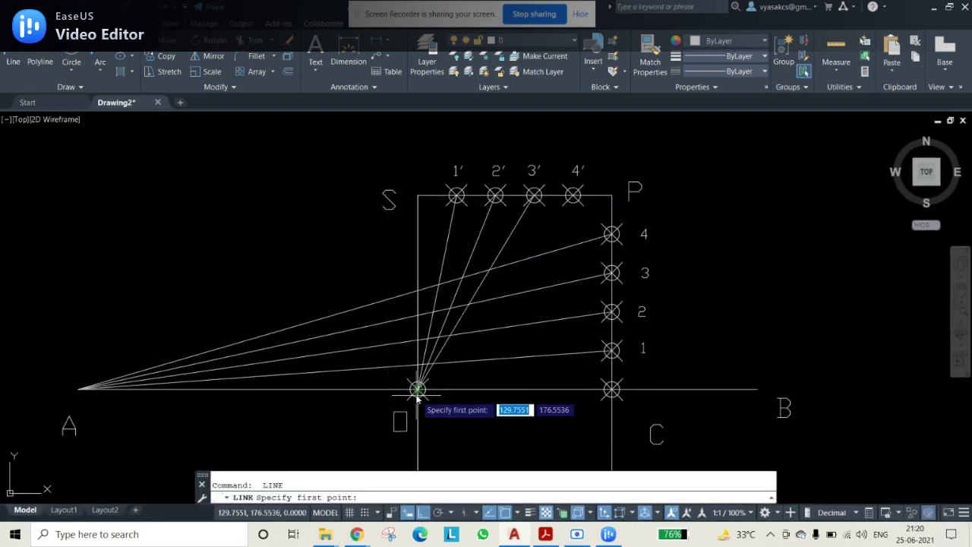
click(418, 388)
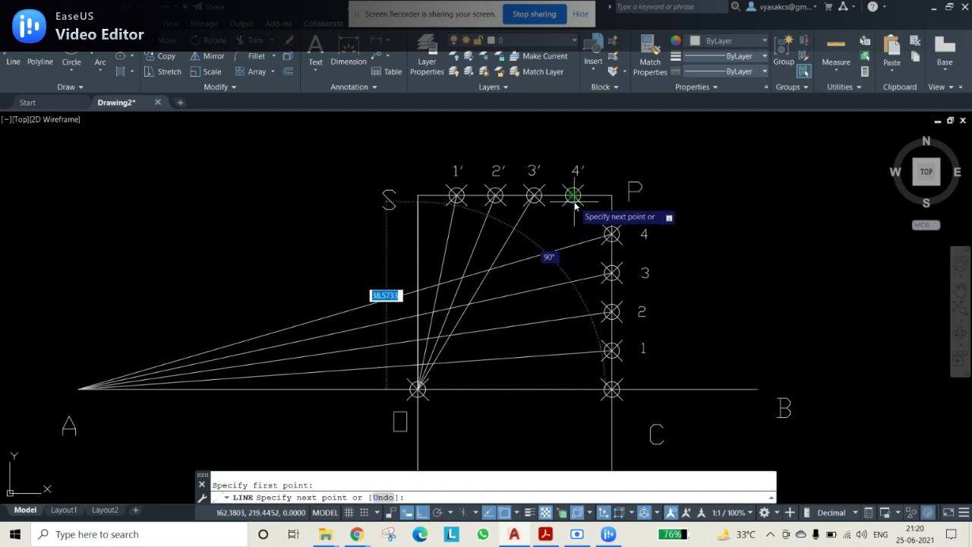
key(Escape)
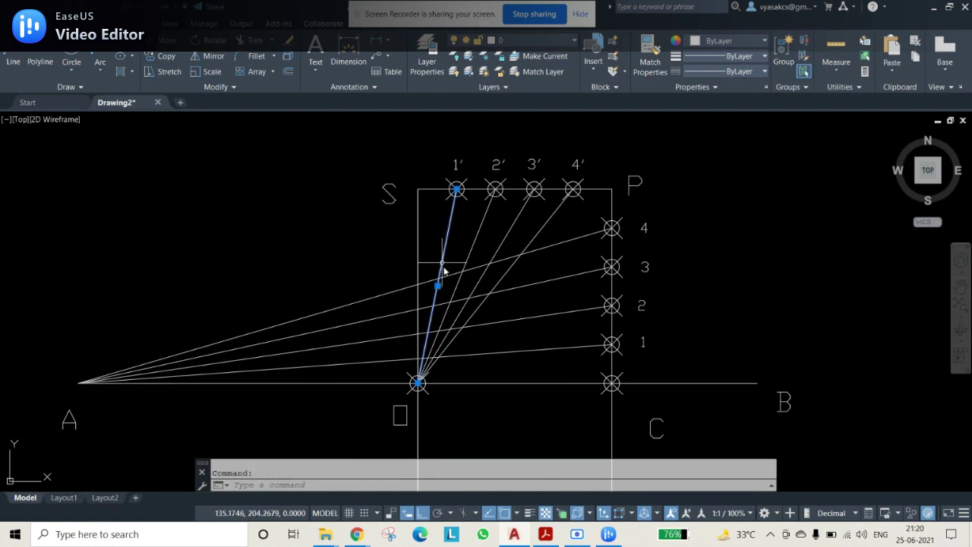
Colour the lines O-1' and A-1 yellow (248,215,49)
click(542, 355)
click(543, 349)
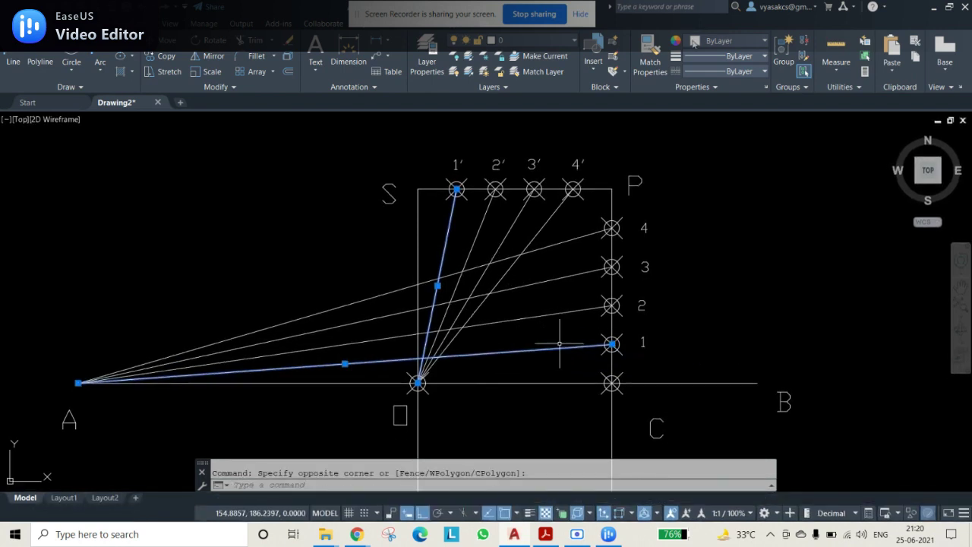
click(704, 44)
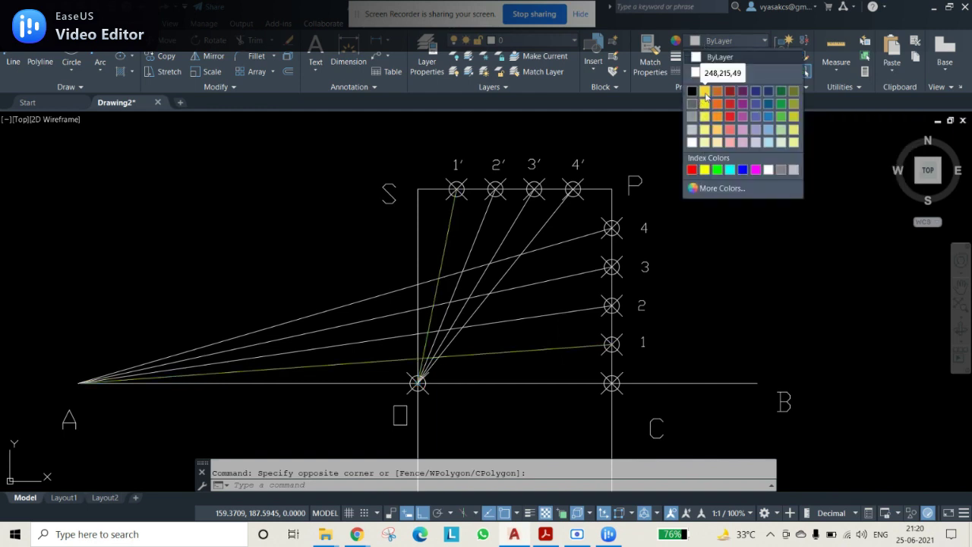
click(705, 92)
key(Escape)
Colour the lines A-2 and O-2' dark orange
click(524, 319)
click(478, 233)
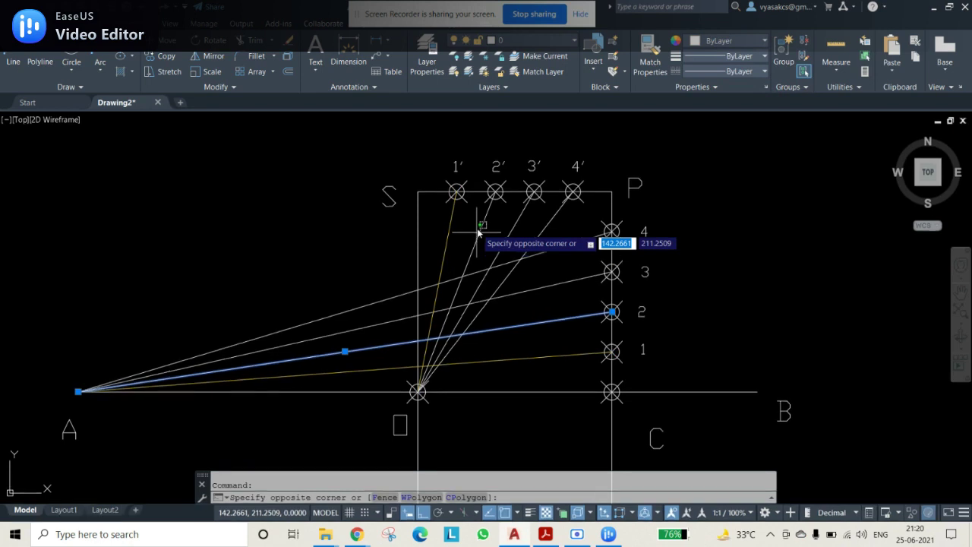
click(486, 237)
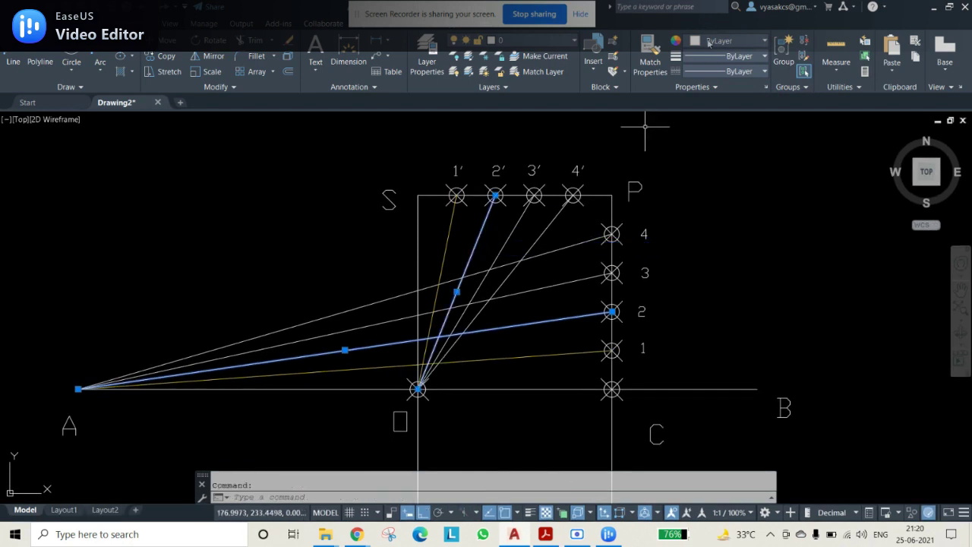
click(707, 42)
click(714, 93)
key(Escape)
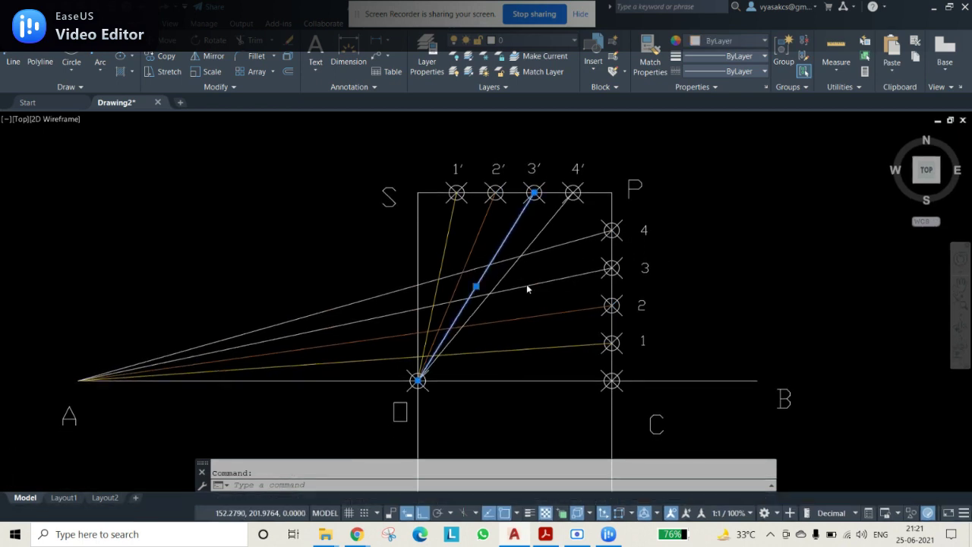
Colour the lines O-3' and A-3 dark purple
click(693, 42)
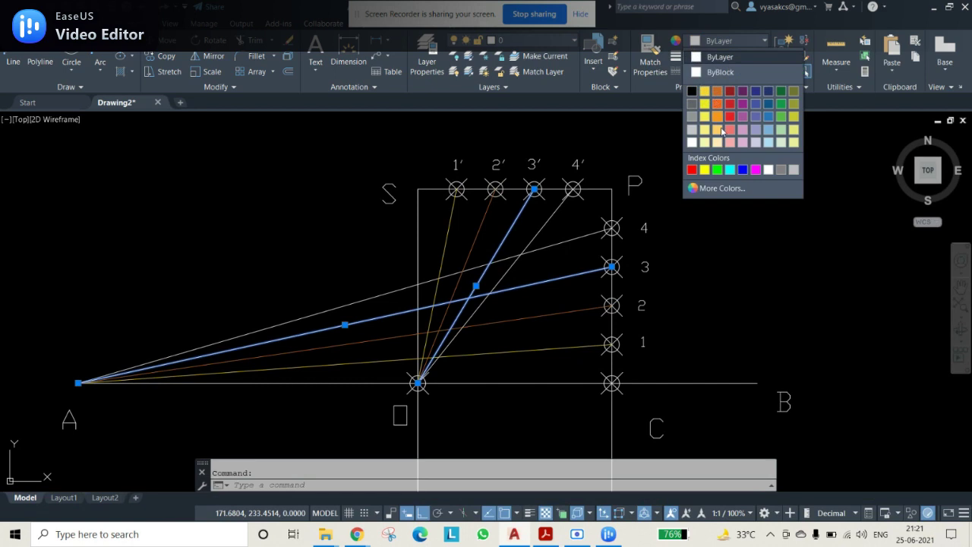
click(741, 91)
key(Escape)
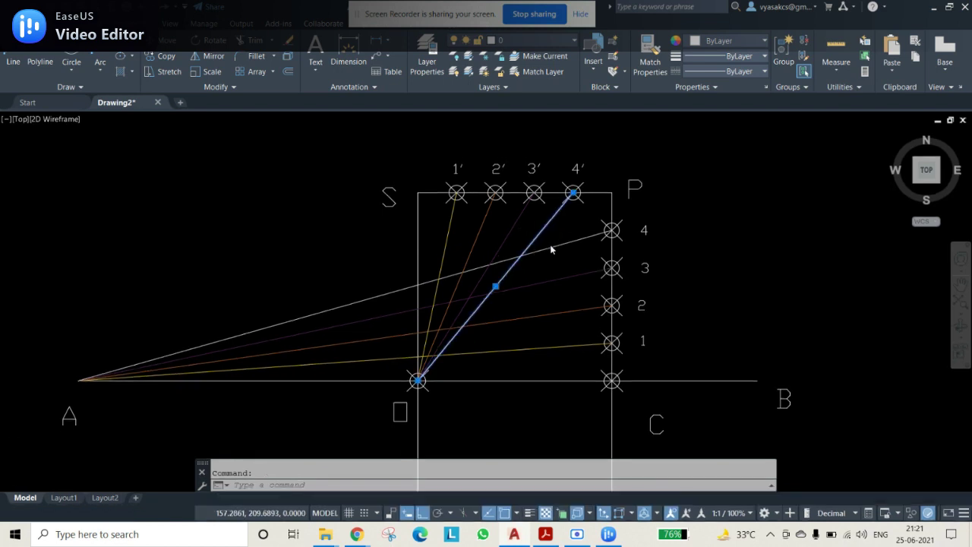
Colour the lines O-4' and A-4 green
click(546, 245)
click(729, 41)
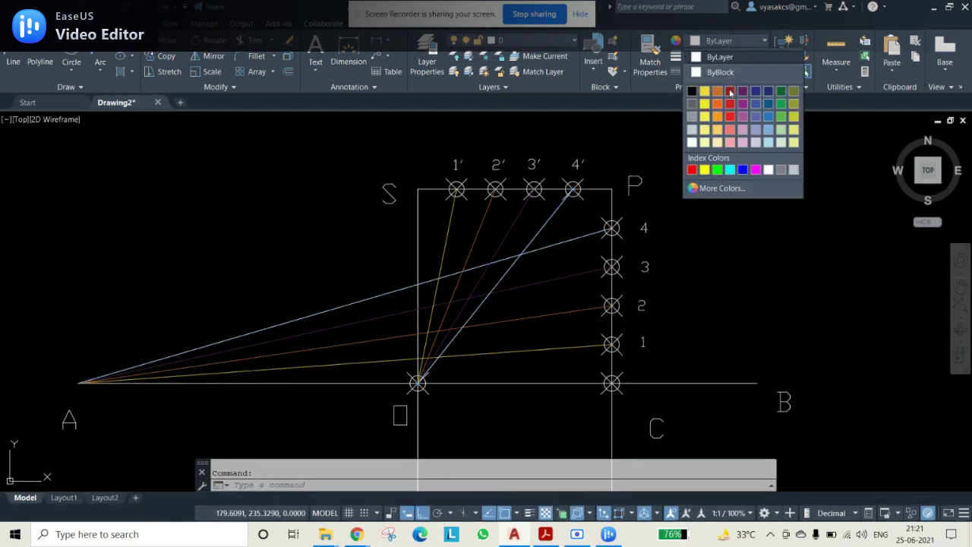
click(565, 240)
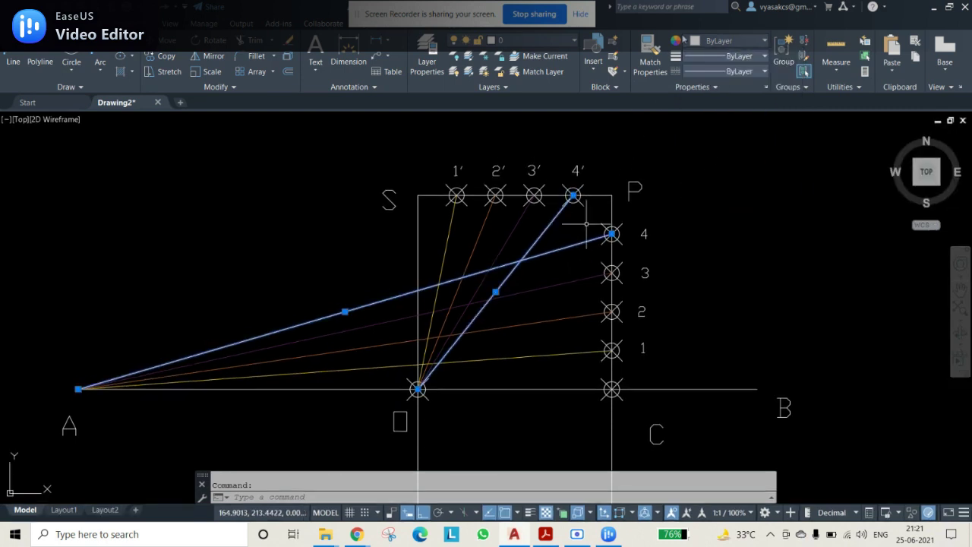
click(729, 40)
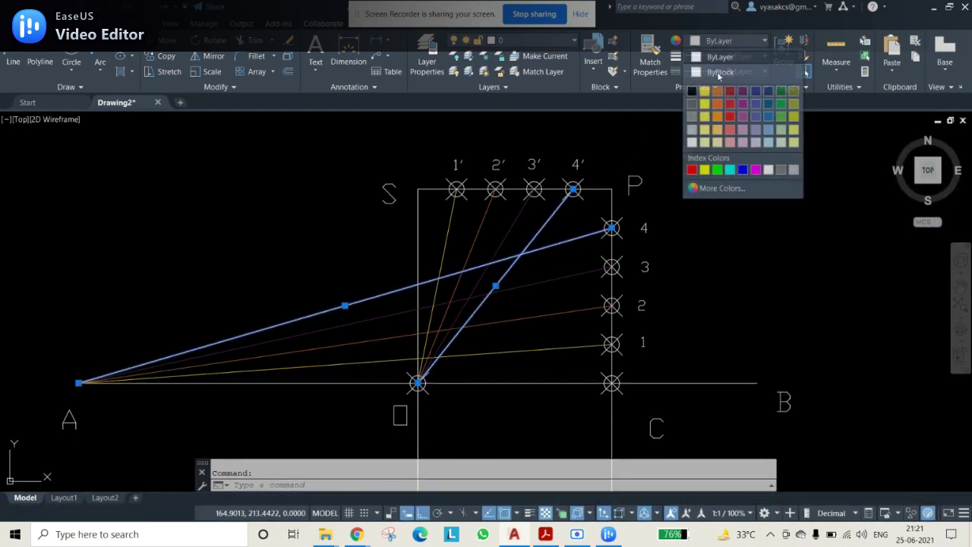
click(778, 120)
key(Escape)
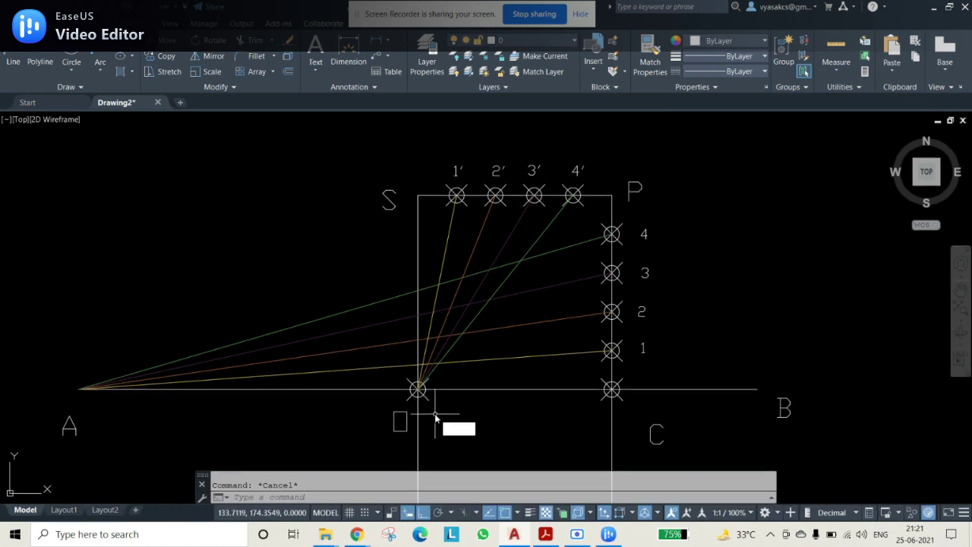
Place points where each line from A crosses the same-numbered line from O, 1 through 4, and at corner P
key(Return)
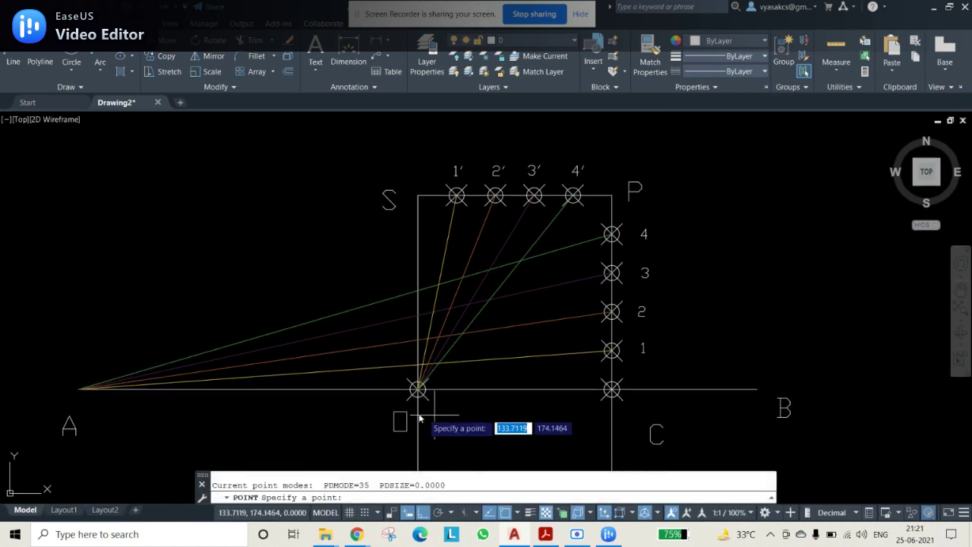
click(423, 365)
click(439, 336)
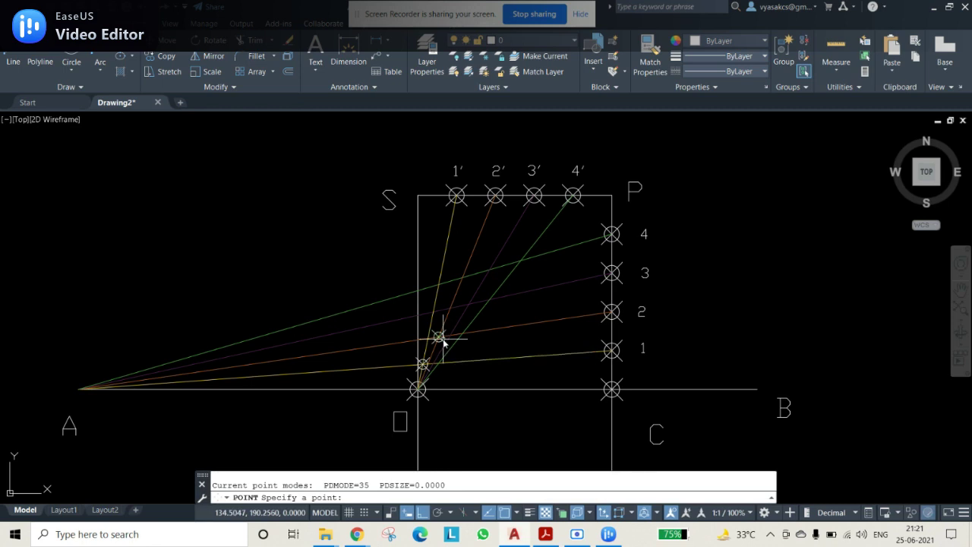
click(468, 298)
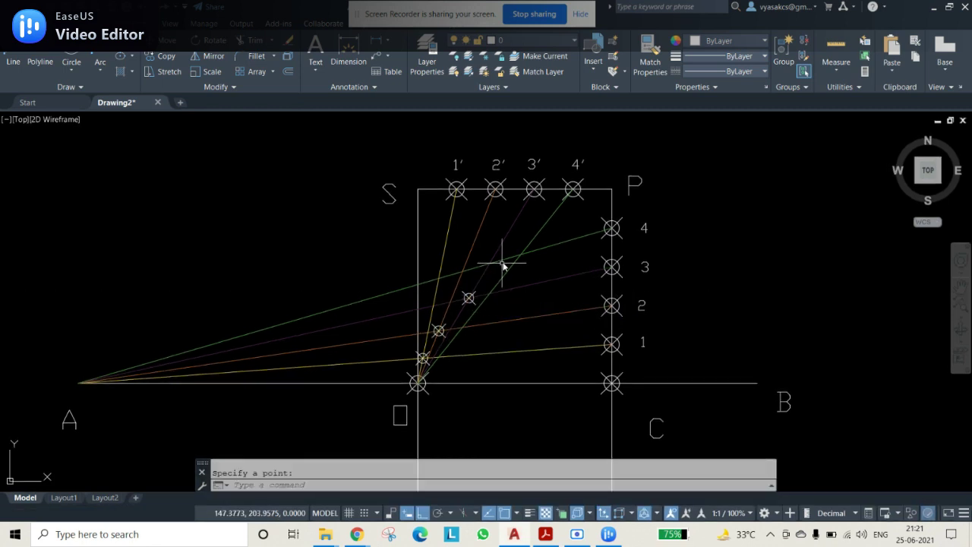
key(Return)
click(521, 256)
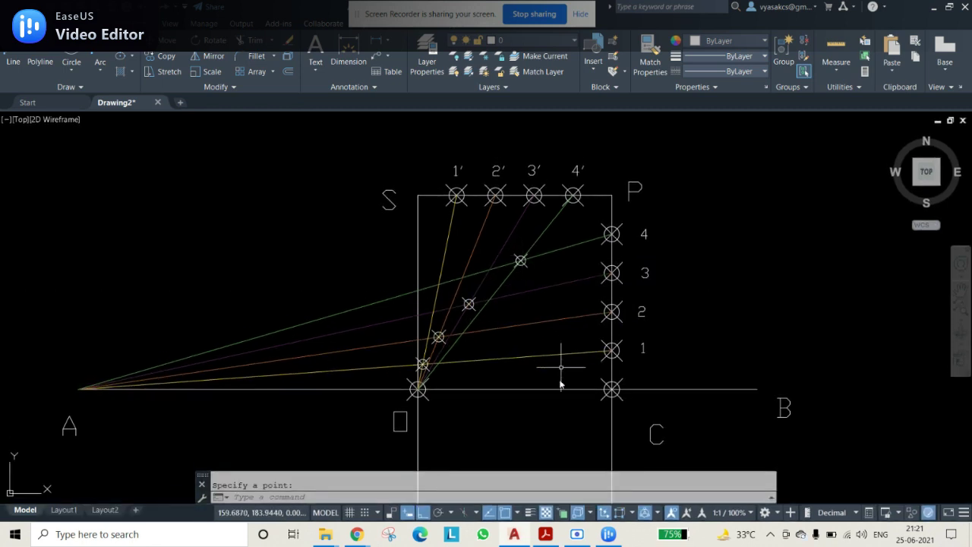
key(Return)
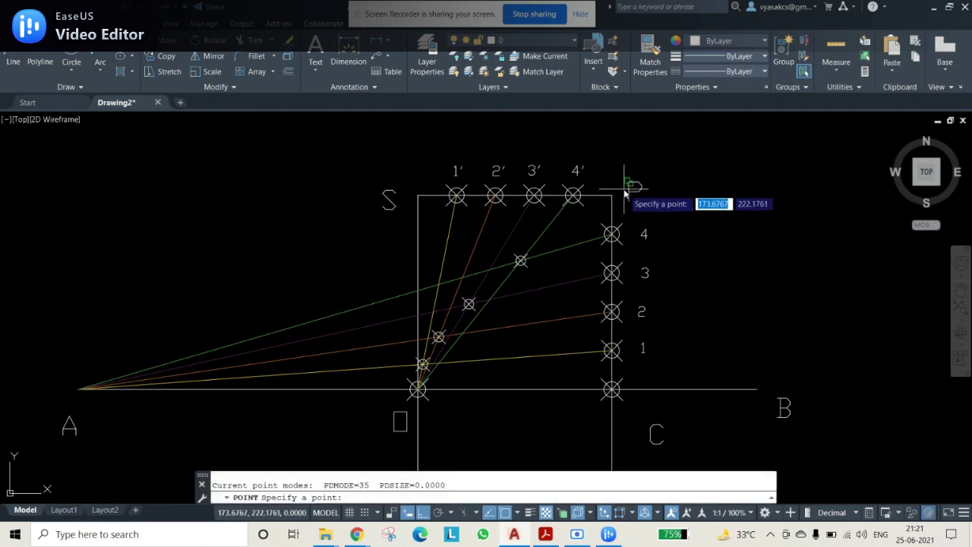
click(613, 197)
scroll(640, 393, down, 3)
middle_drag(617, 447, 590, 328)
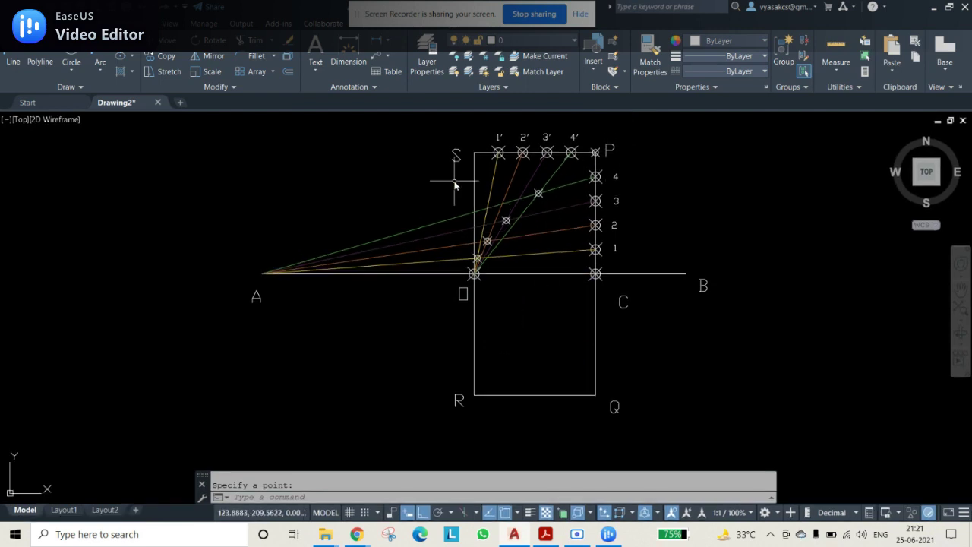
scroll(479, 243, up, 2)
click(478, 253)
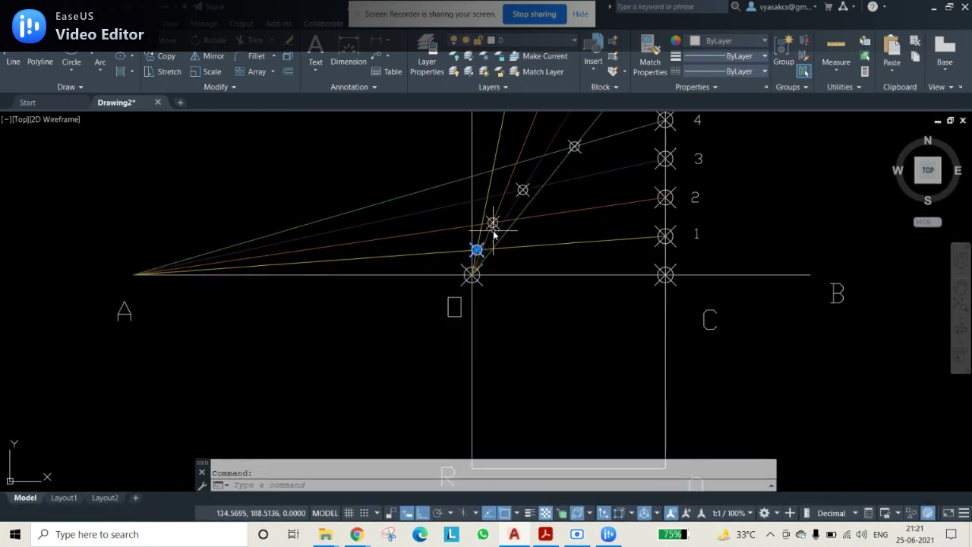
click(524, 190)
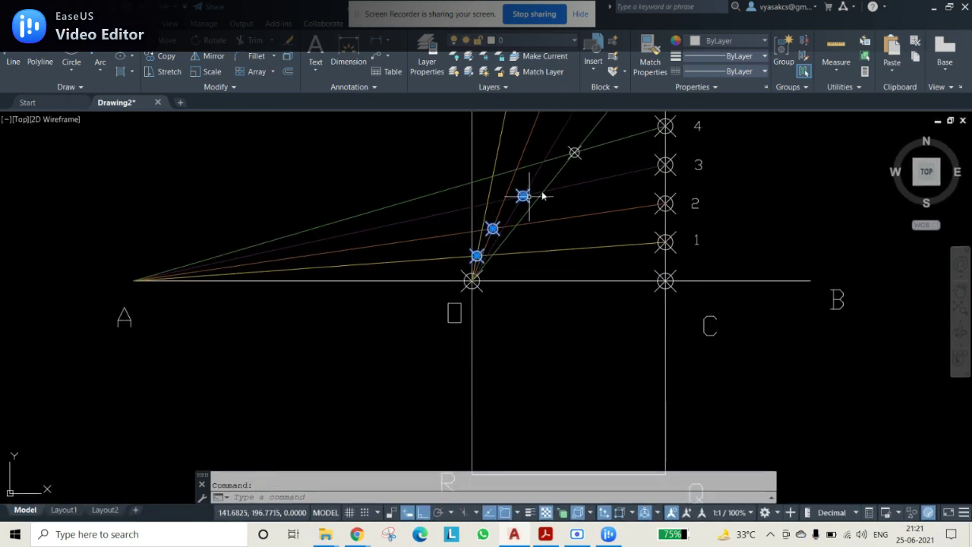
click(573, 148)
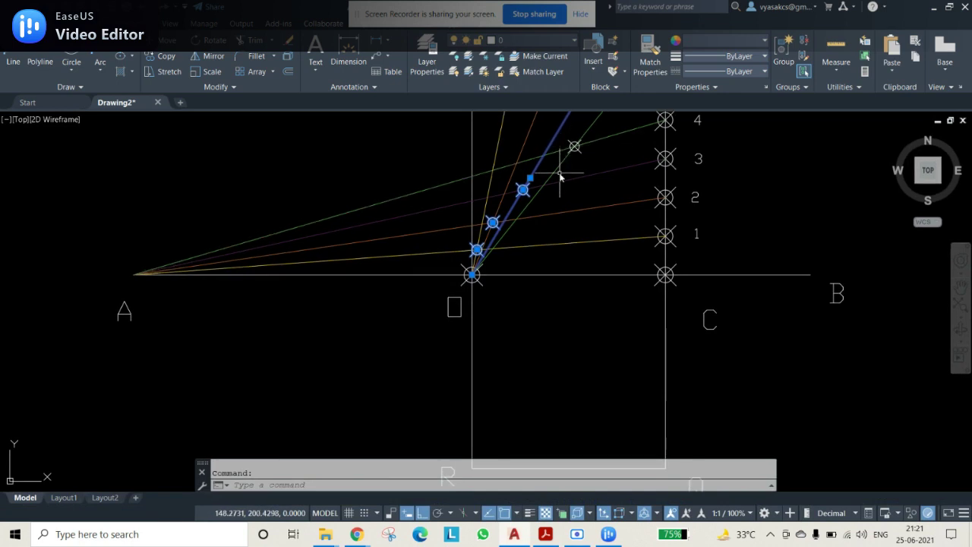
scroll(561, 202, down, 2)
key(Escape)
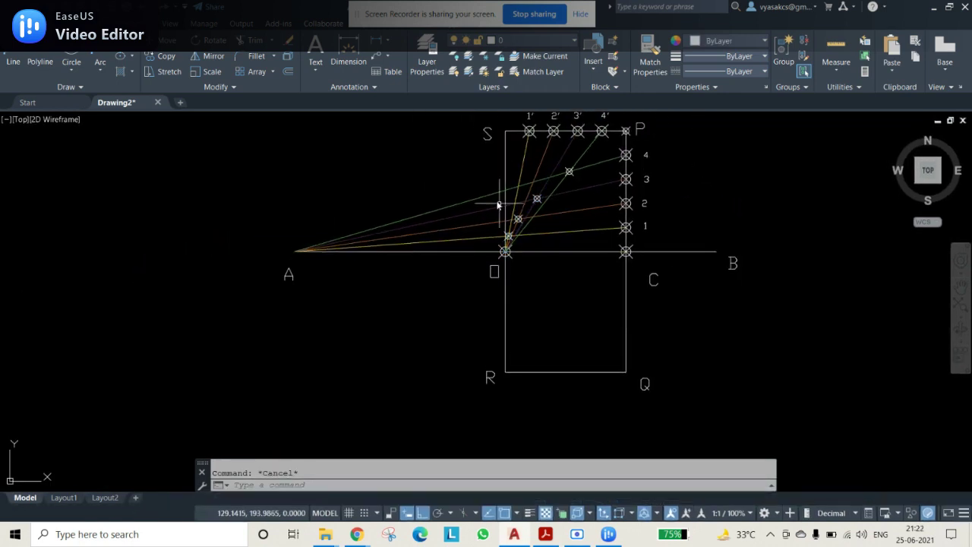
Mirror the four intersection points and the point at P about axis AB, keeping the source points
click(488, 174)
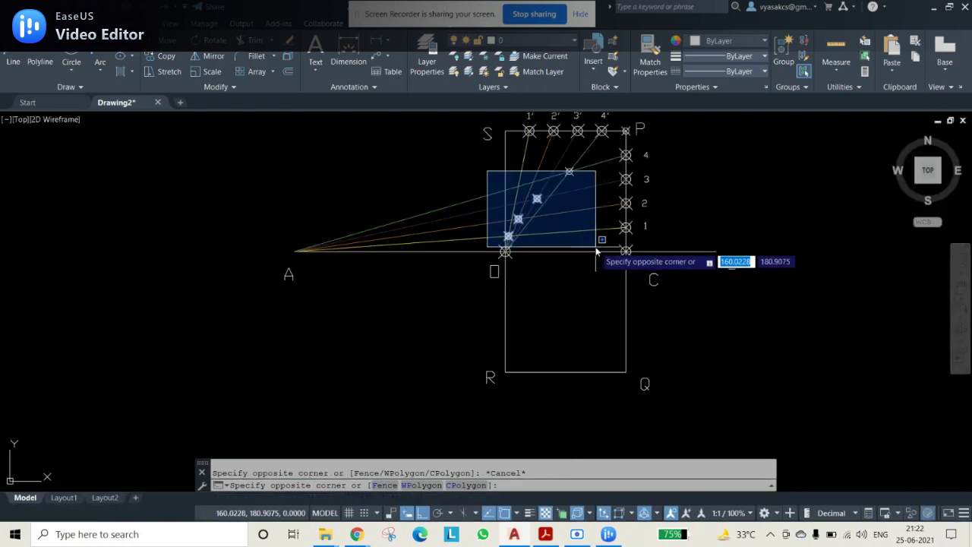
click(598, 244)
click(554, 153)
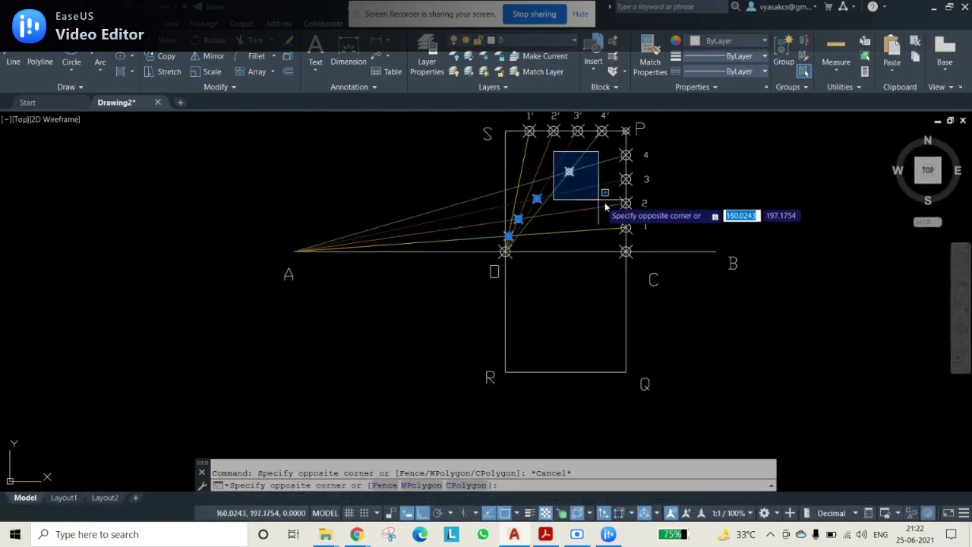
click(597, 202)
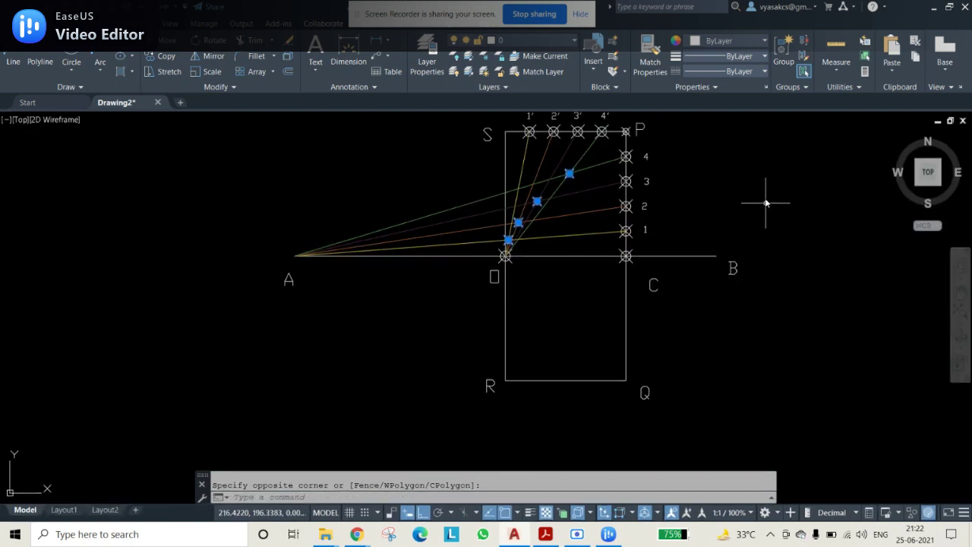
middle_drag(765, 193, 744, 279)
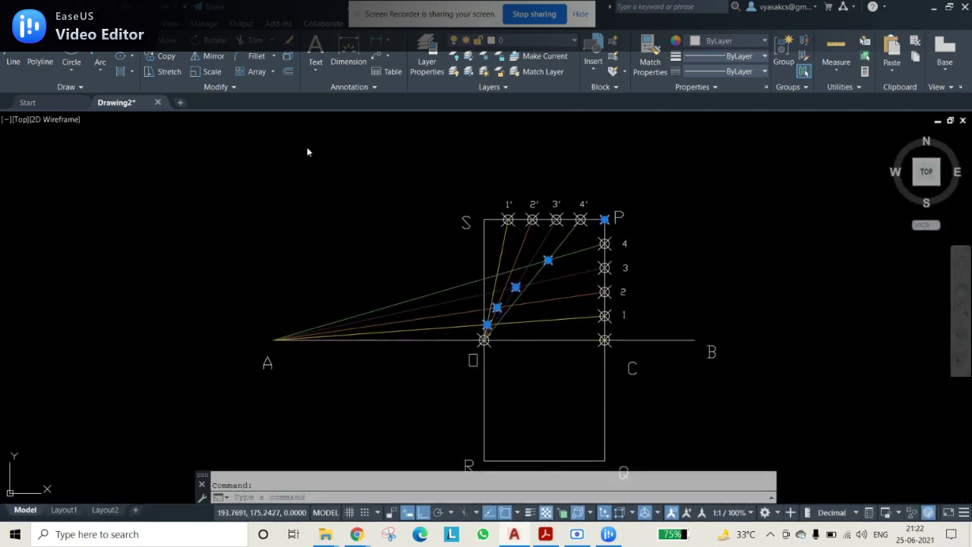
click(208, 55)
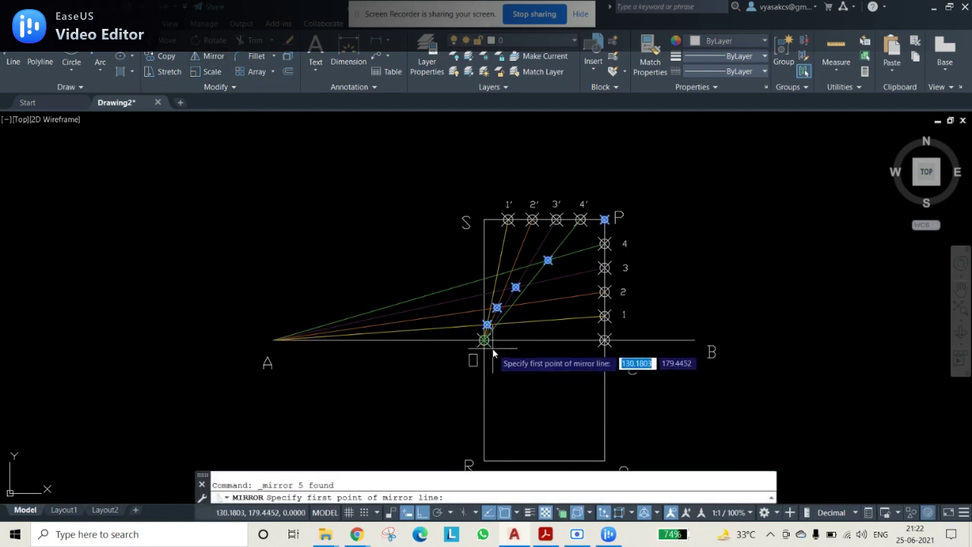
click(282, 340)
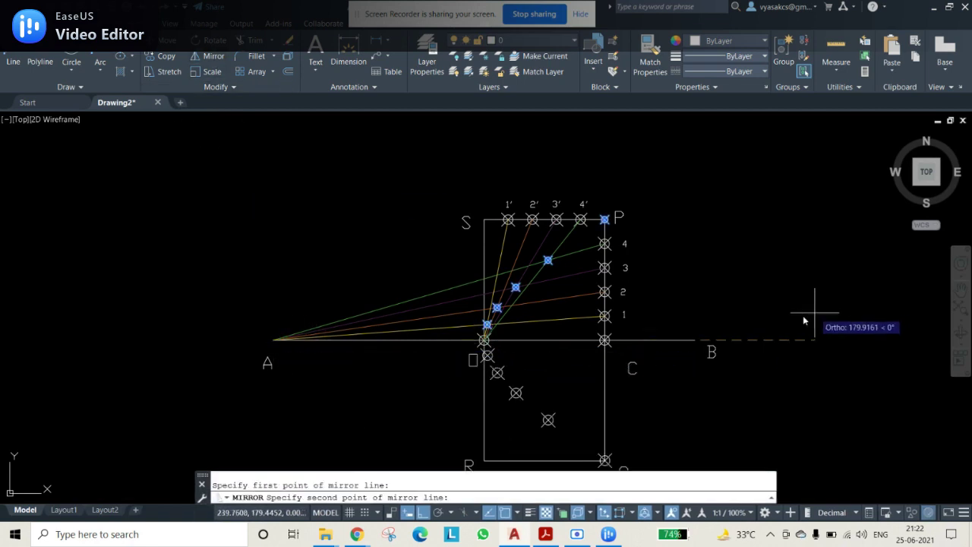
click(694, 339)
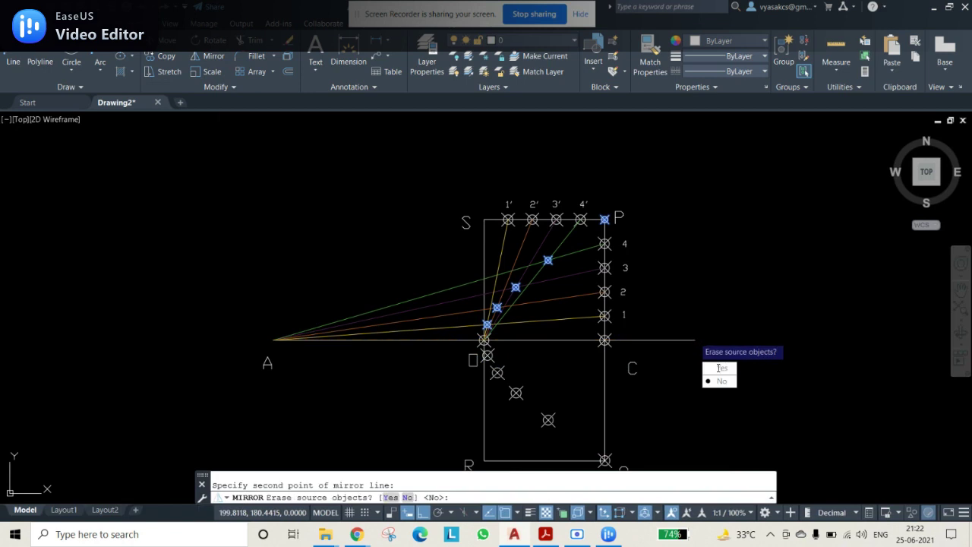
key(Return)
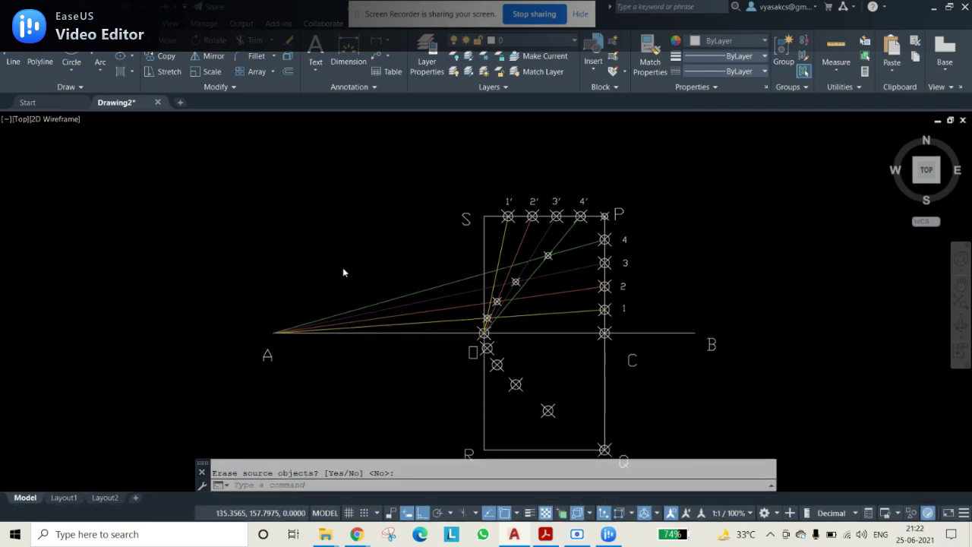
Draw a polyline from P through the four intersection points to O, continuing through the mirrored points to Q
click(40, 62)
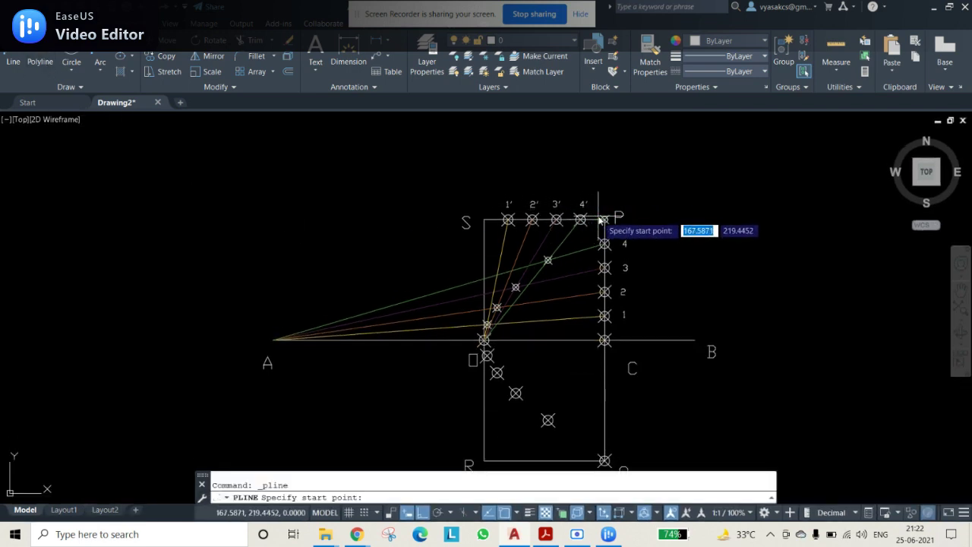
click(604, 219)
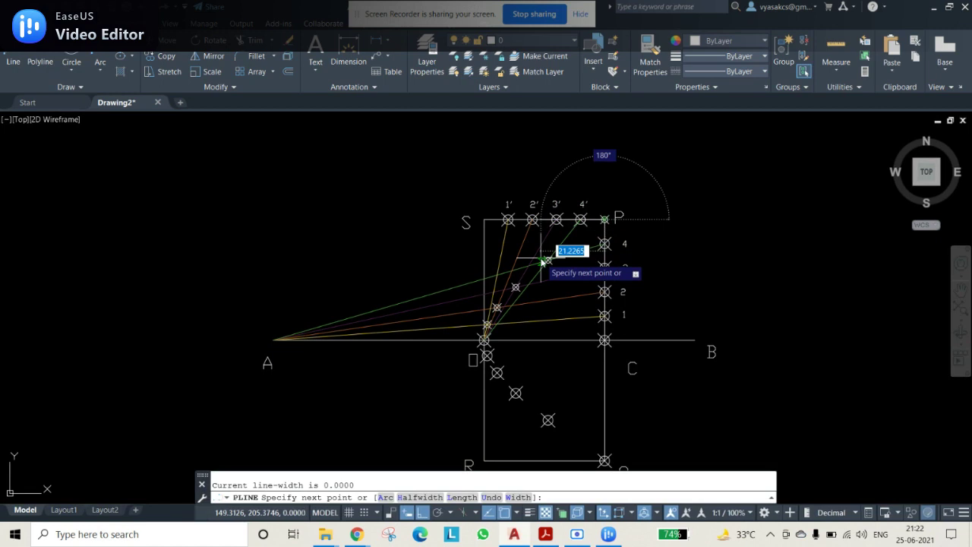
click(547, 261)
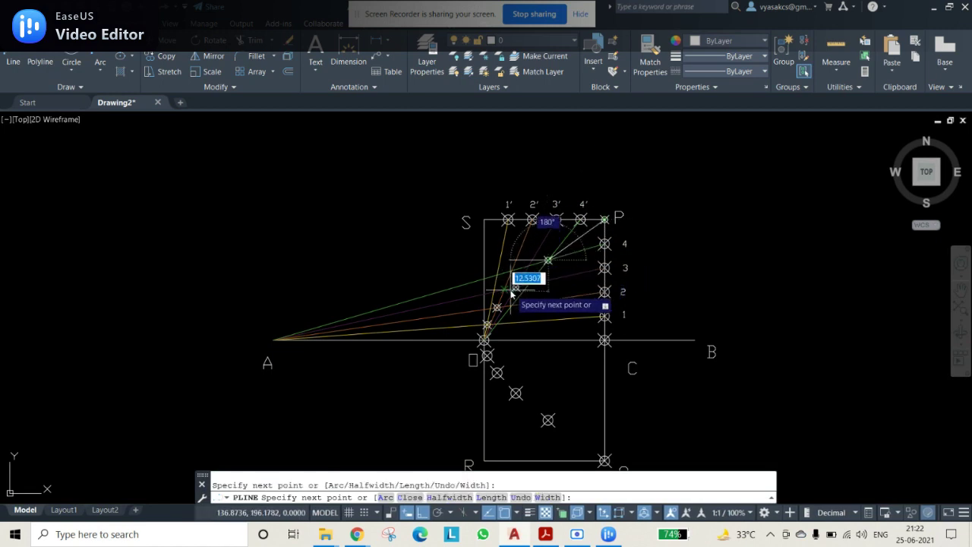
click(515, 287)
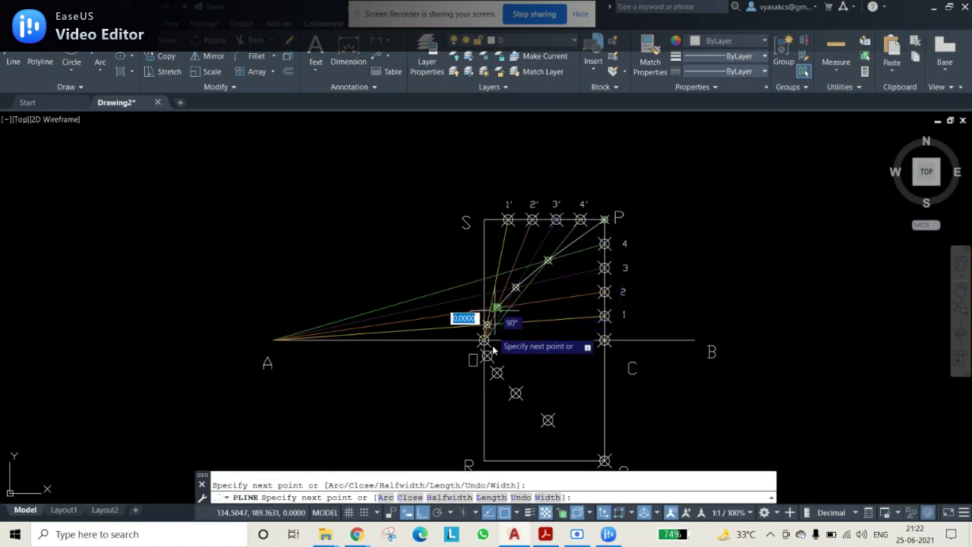
scroll(496, 355, up, 2)
click(482, 306)
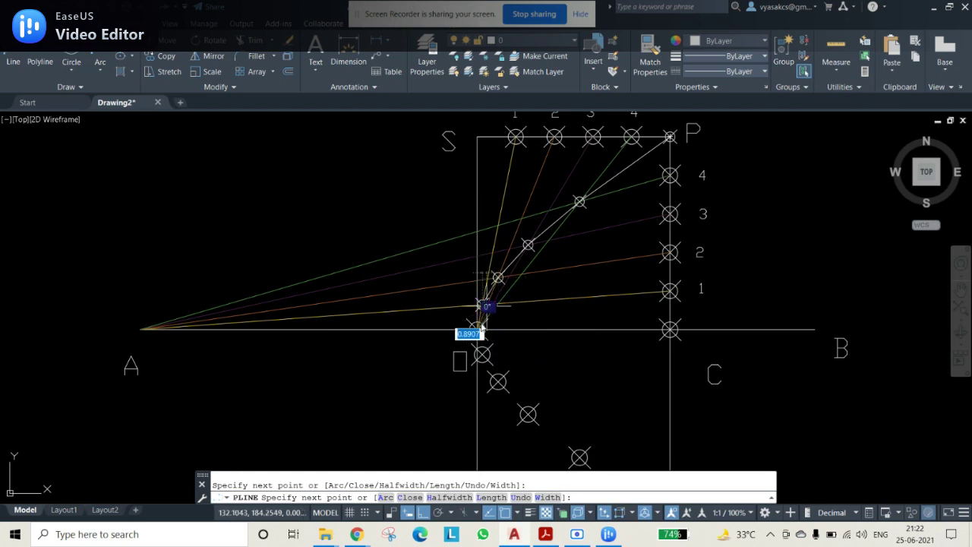
click(477, 329)
click(482, 354)
click(497, 382)
click(527, 413)
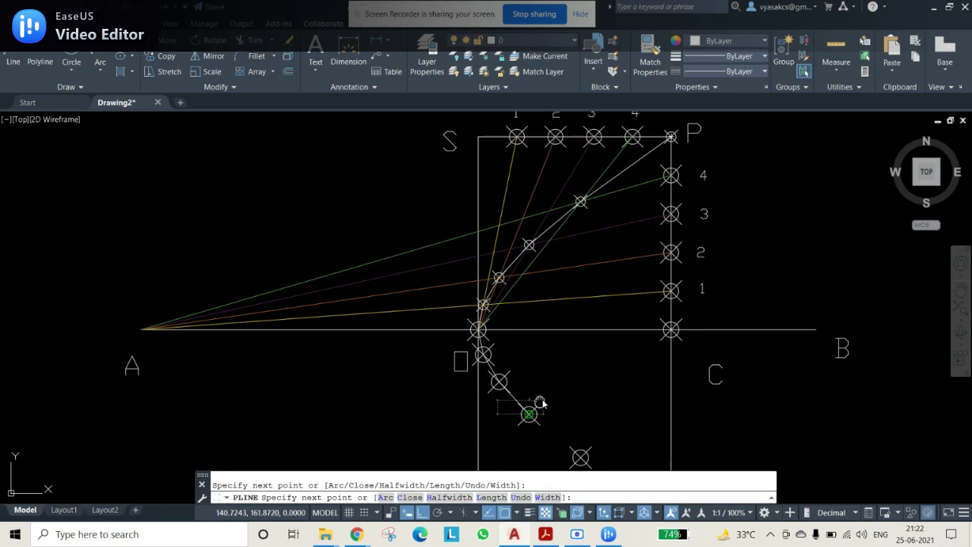
middle_drag(538, 402, 510, 292)
click(551, 350)
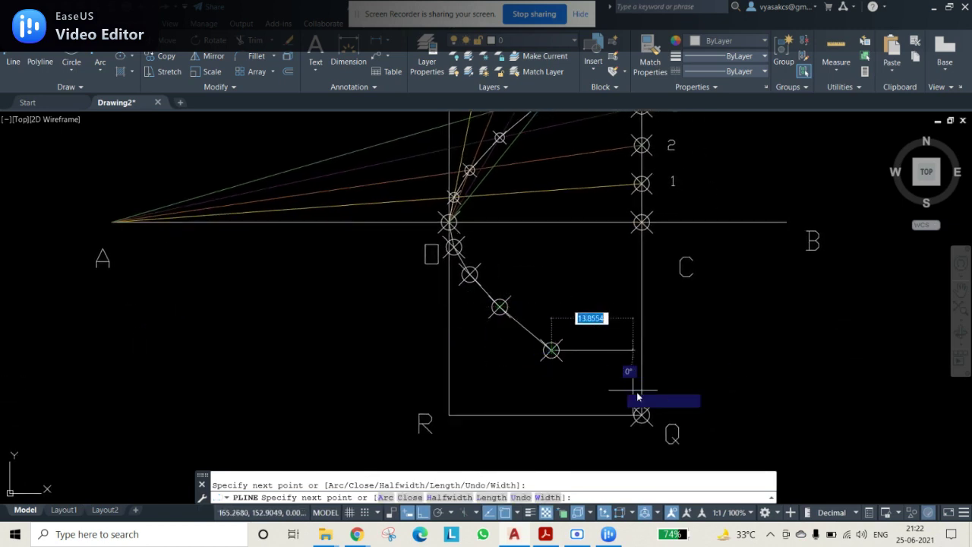
click(641, 414)
key(Escape)
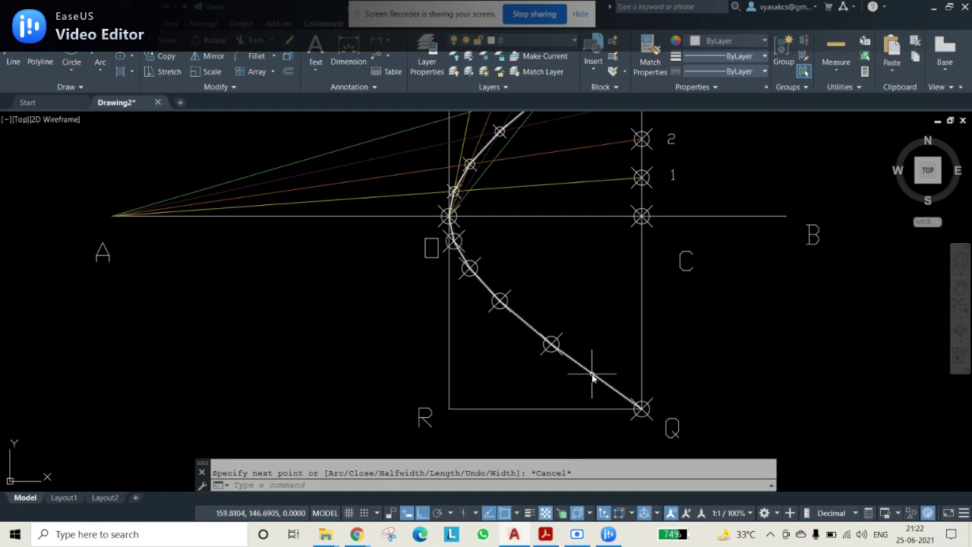
Smooth the polyline from P to Q into a curve with the Fit option of PEDIT
text(plin)
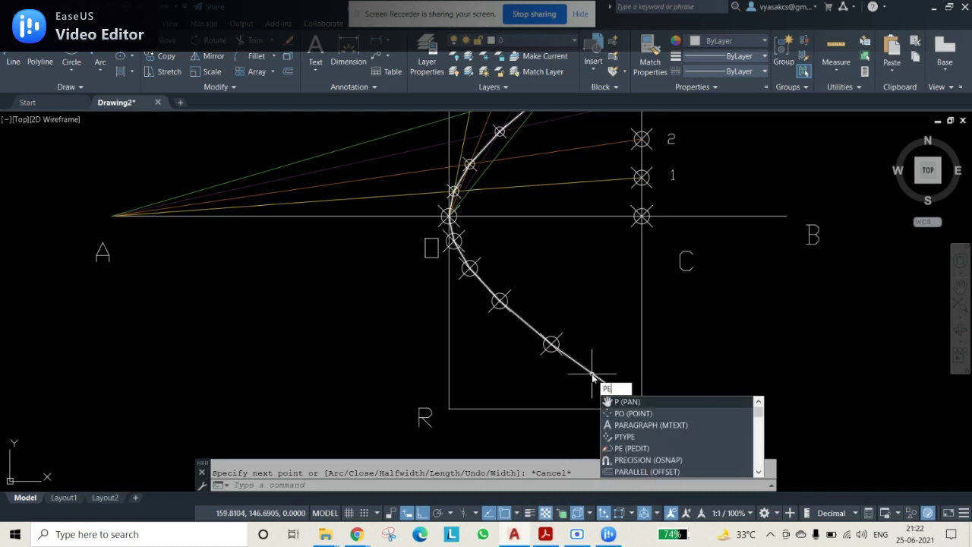
text(e)
key(Return)
click(592, 373)
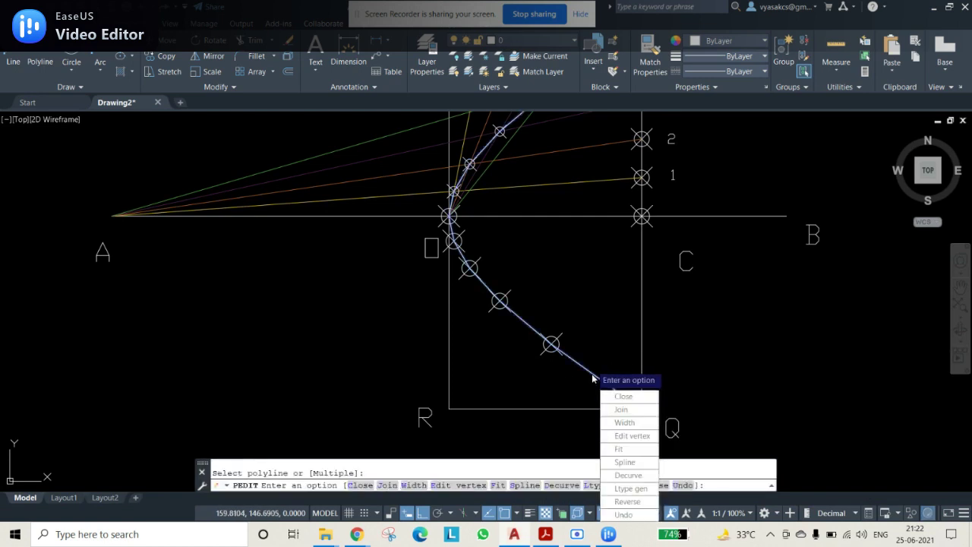
click(618, 450)
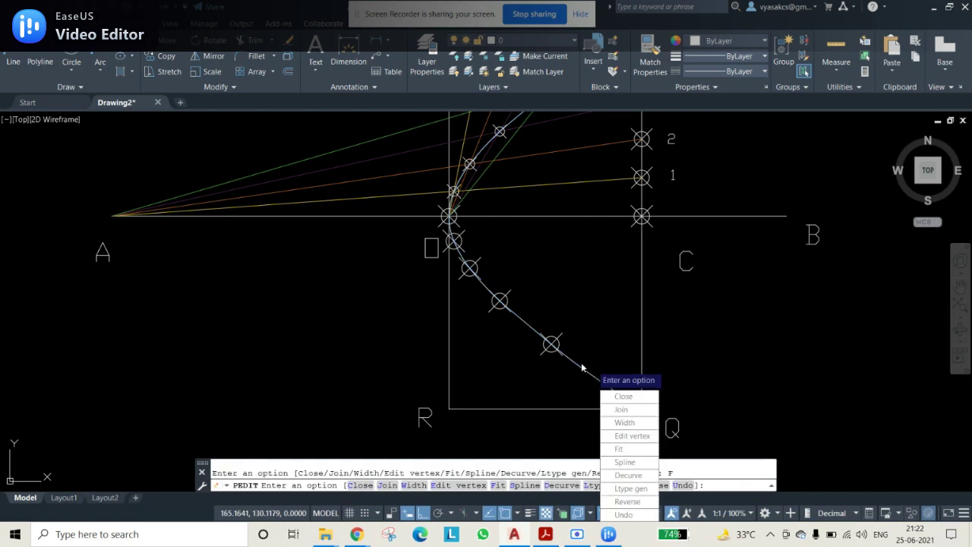
key(Escape)
Colour the fitted hyperbola curve blue
click(581, 374)
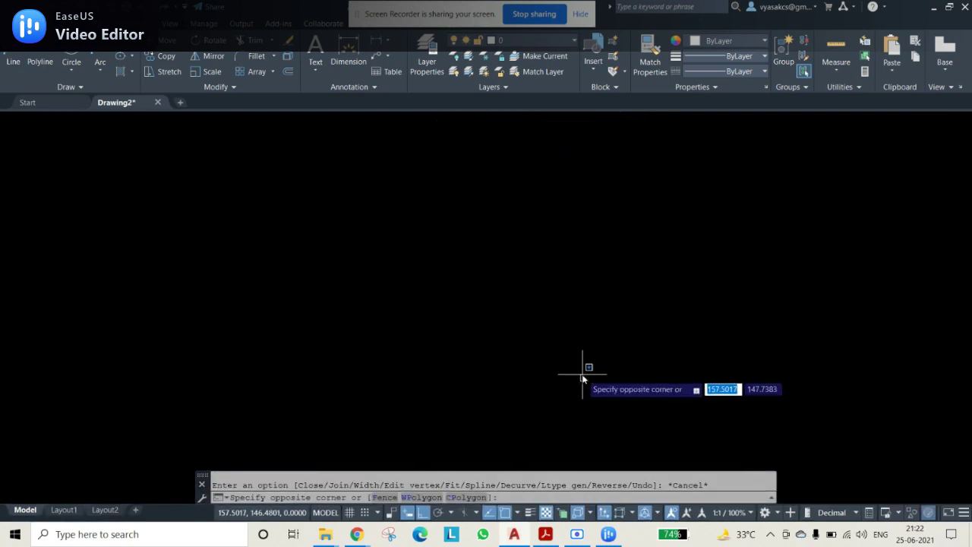
click(585, 375)
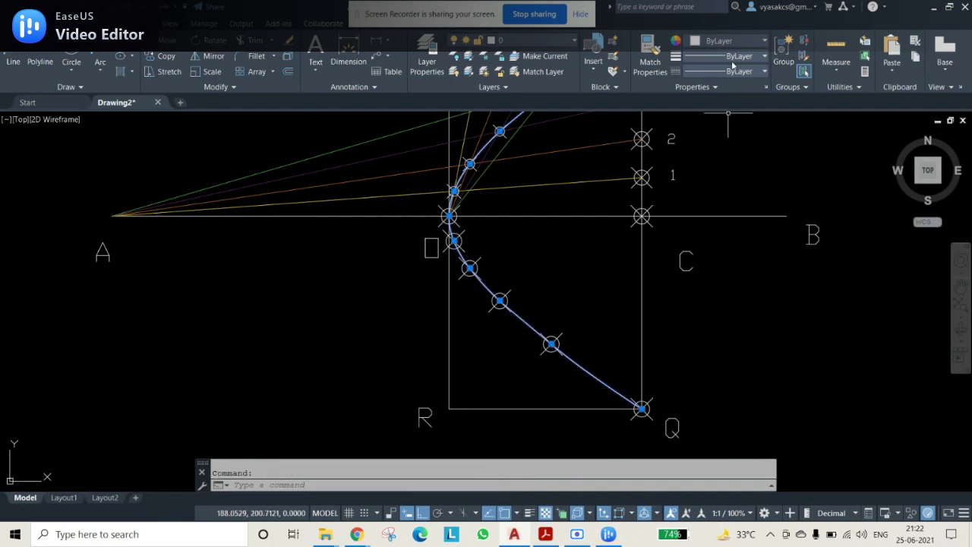
click(729, 40)
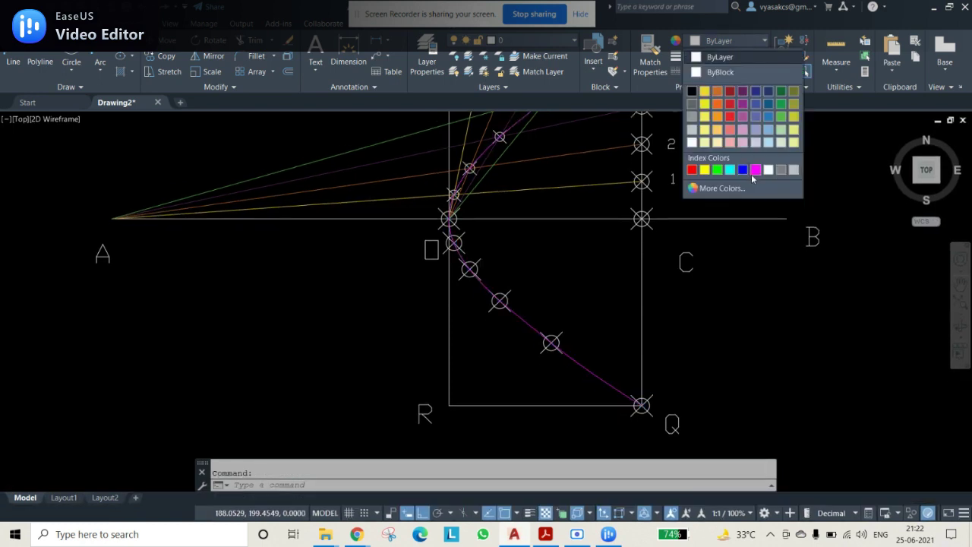
click(743, 169)
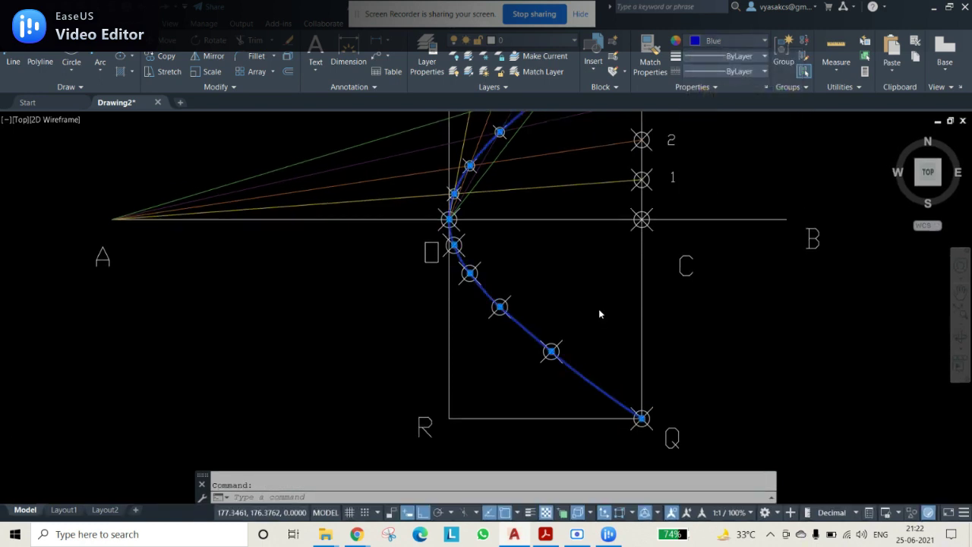
Set the hyperbola curve's lineweight to 0.50 mm and turn on lineweight display
click(727, 57)
scroll(706, 190, down, 3)
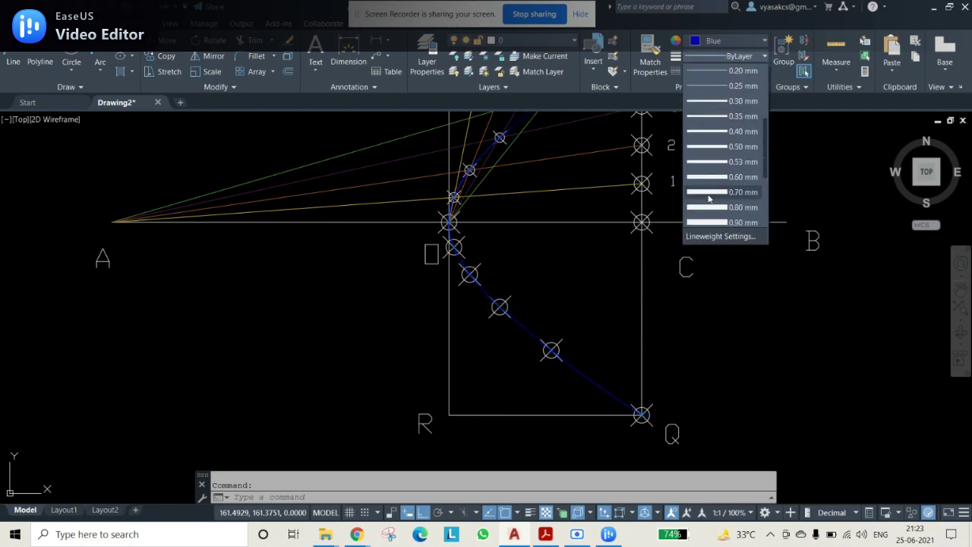
click(727, 150)
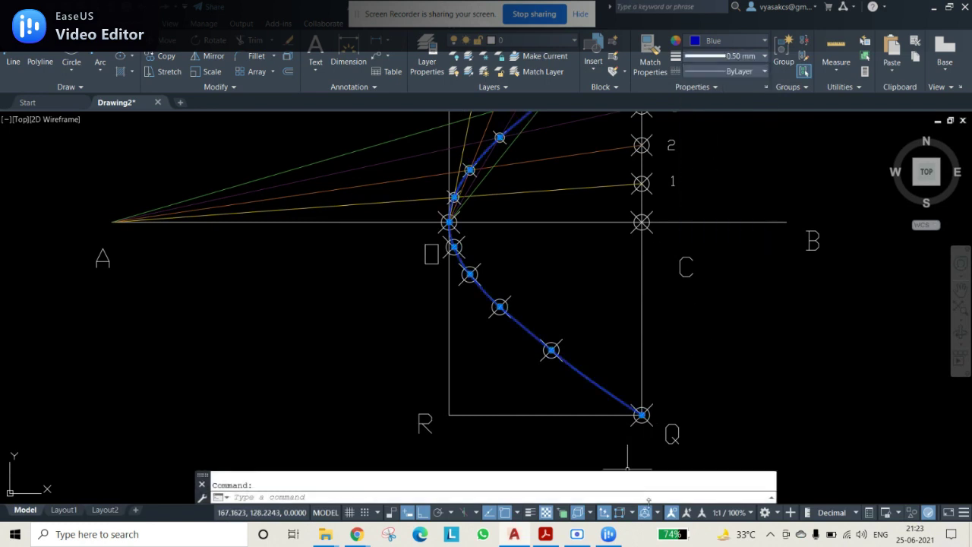
click(531, 512)
middle_drag(746, 313, 757, 377)
scroll(759, 334, down, 3)
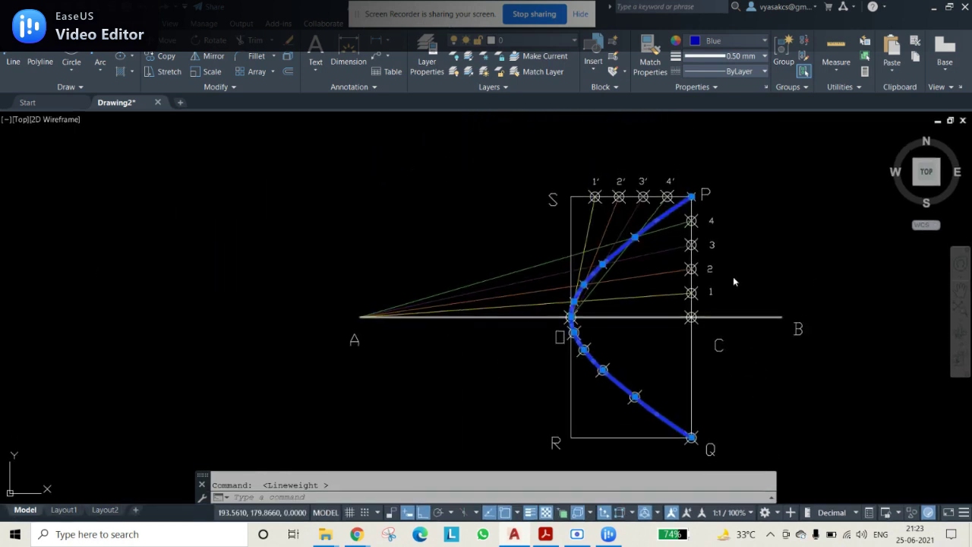
middle_drag(733, 281, 671, 241)
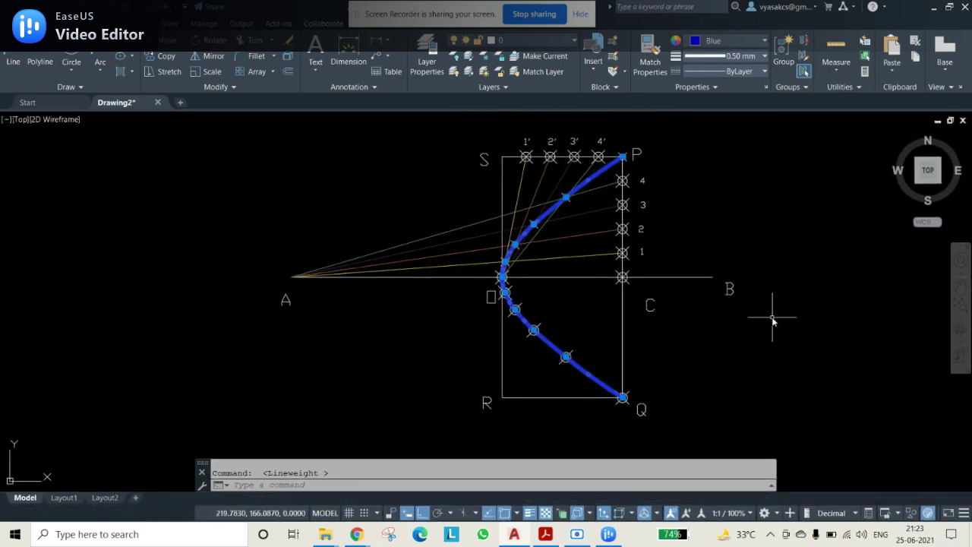
key(Escape)
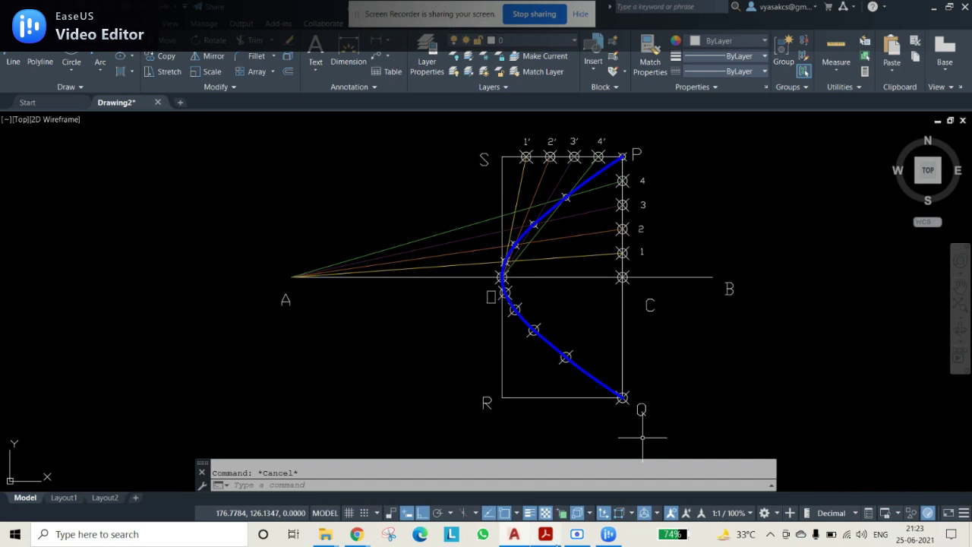
Start a multiline text box in the empty area beside the construction with a text height of 2
text(mt)
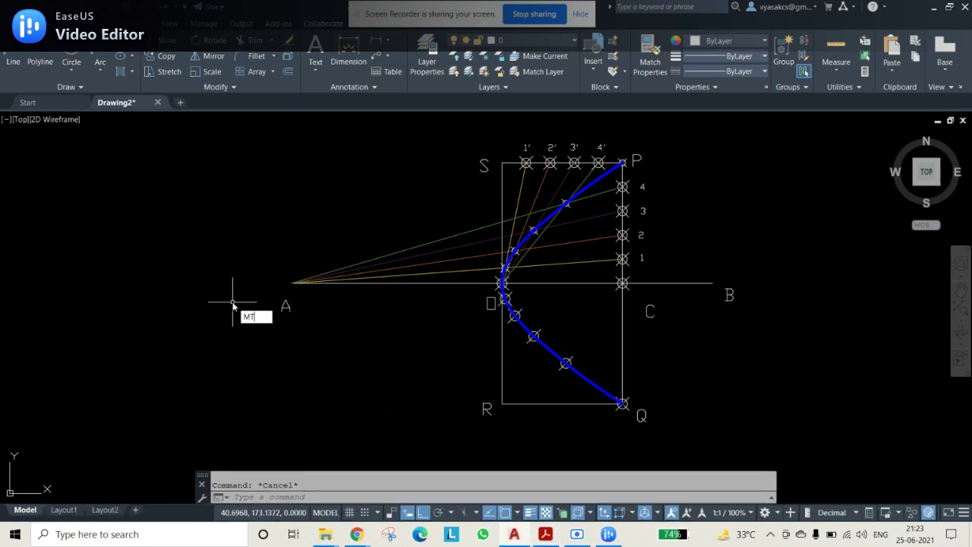
key(Return)
click(69, 157)
click(116, 207)
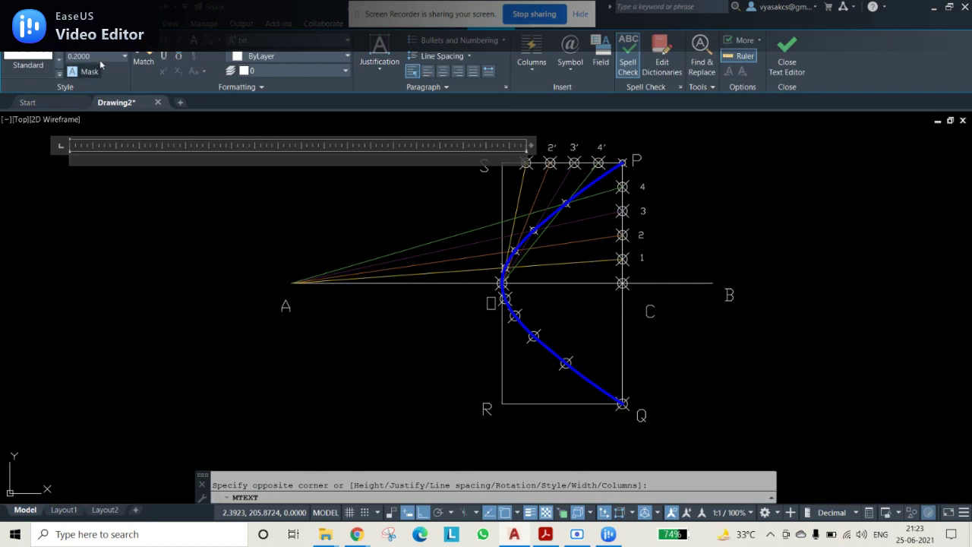
text(2)
key(Return)
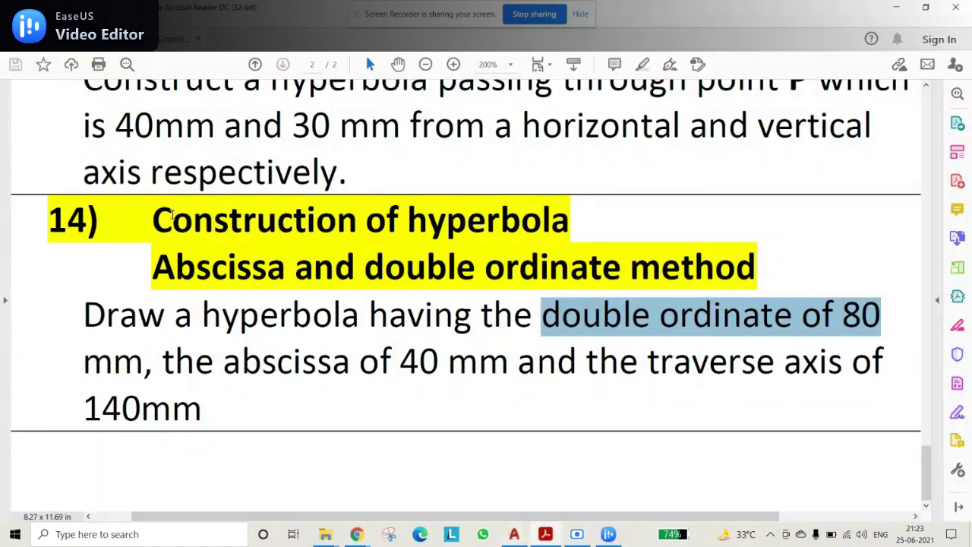
Copy the heading and text of problem 14 from the PDF in Acrobat Reader and paste them into the AutoCAD multiline text
drag(155, 220, 228, 403)
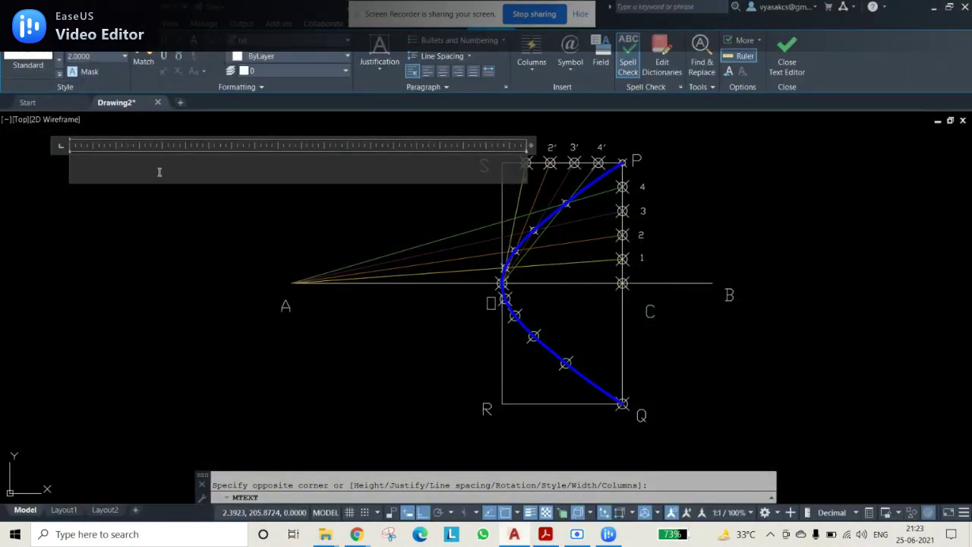
key(ctrl+v)
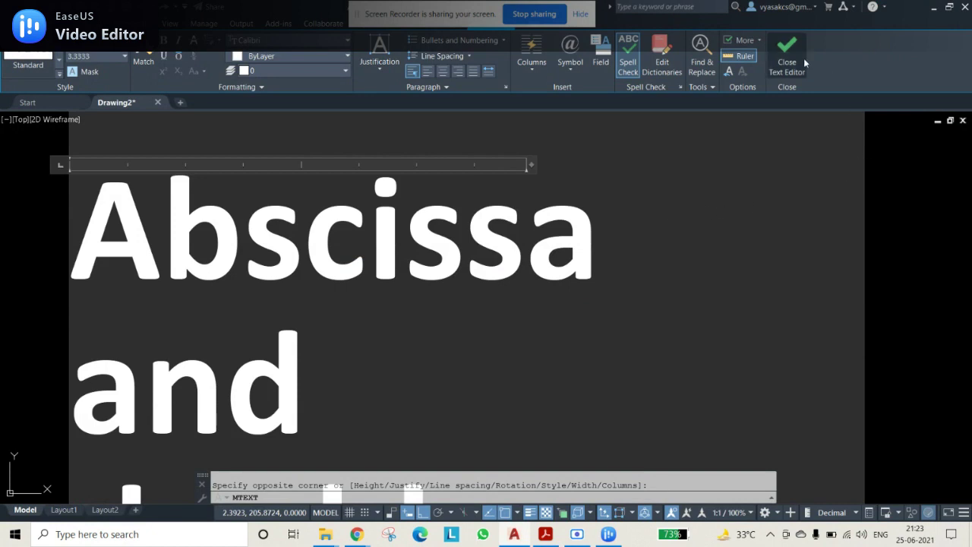
click(803, 62)
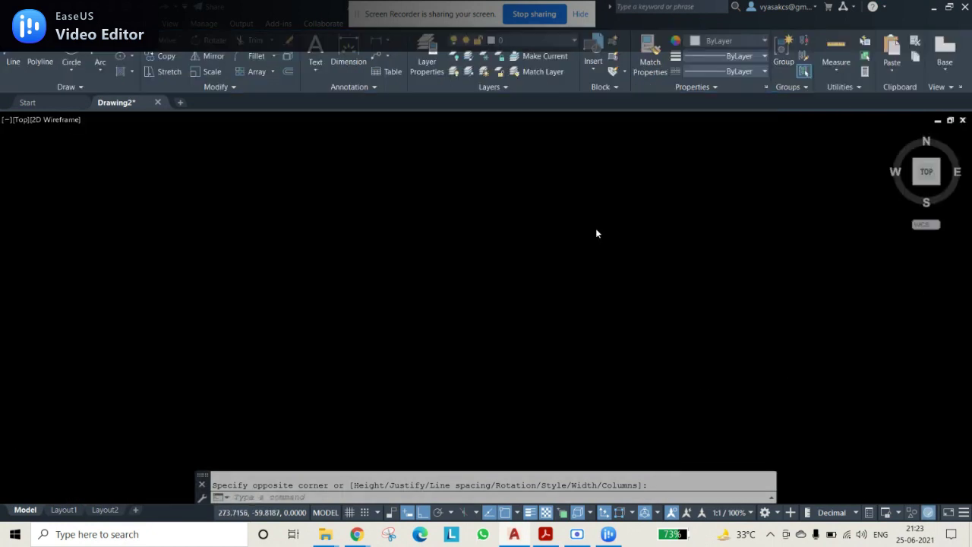
Widen the problem statement's text box so its description wraps into three lines beside the construction
click(241, 141)
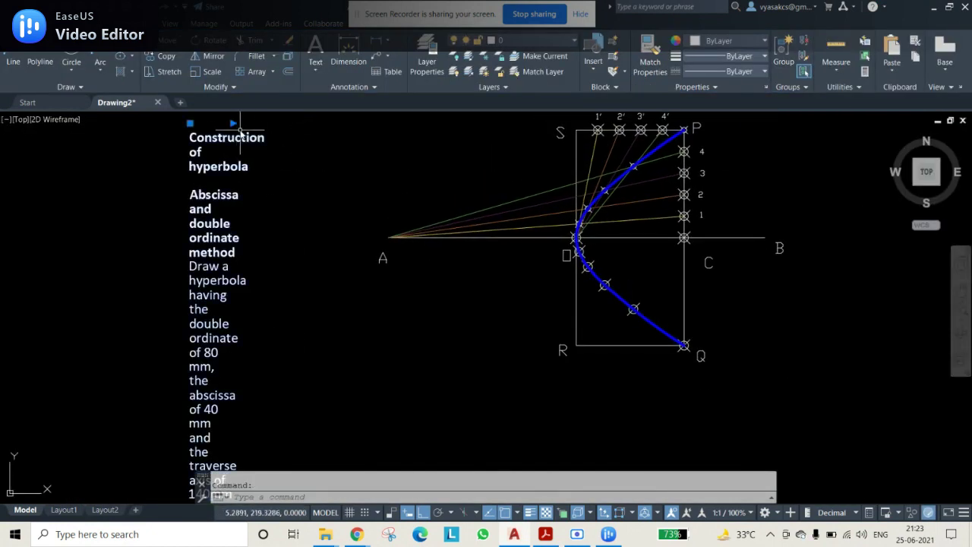
click(233, 123)
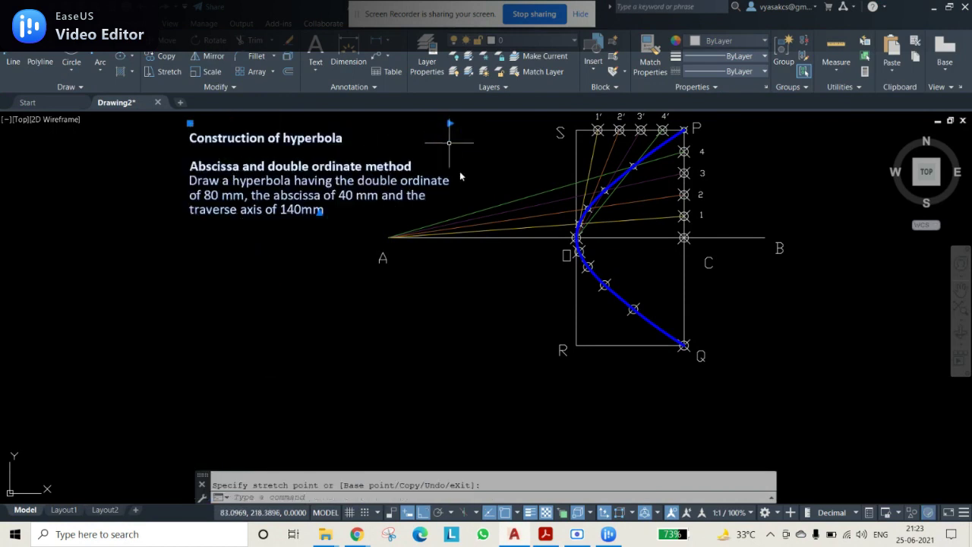
Dimension the transverse axis from A to B, placing the dimension line below the construction
click(961, 305)
mouse_move(893, 307)
mouse_down()
mouse_move(868, 347)
mouse_move(837, 359)
mouse_up()
middle_drag(838, 359, 673, 318)
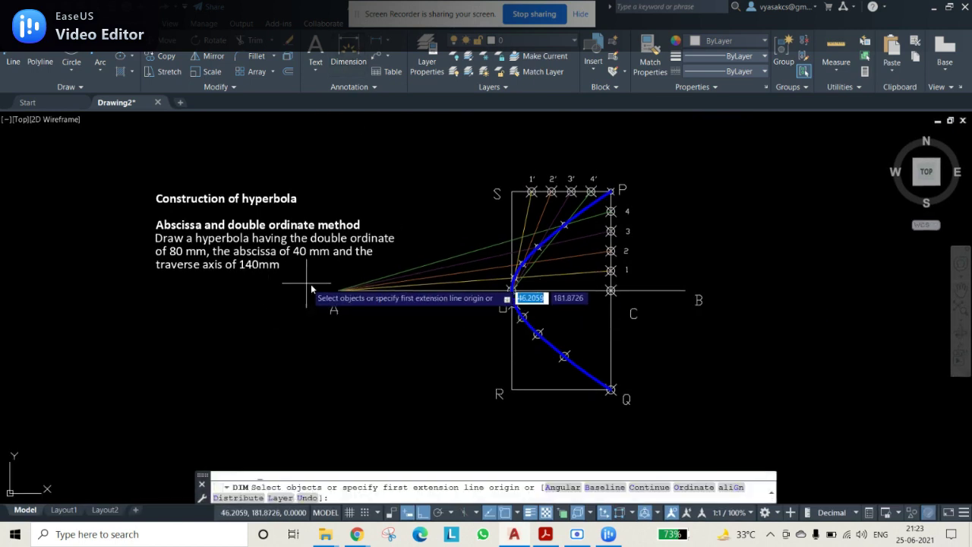
click(339, 290)
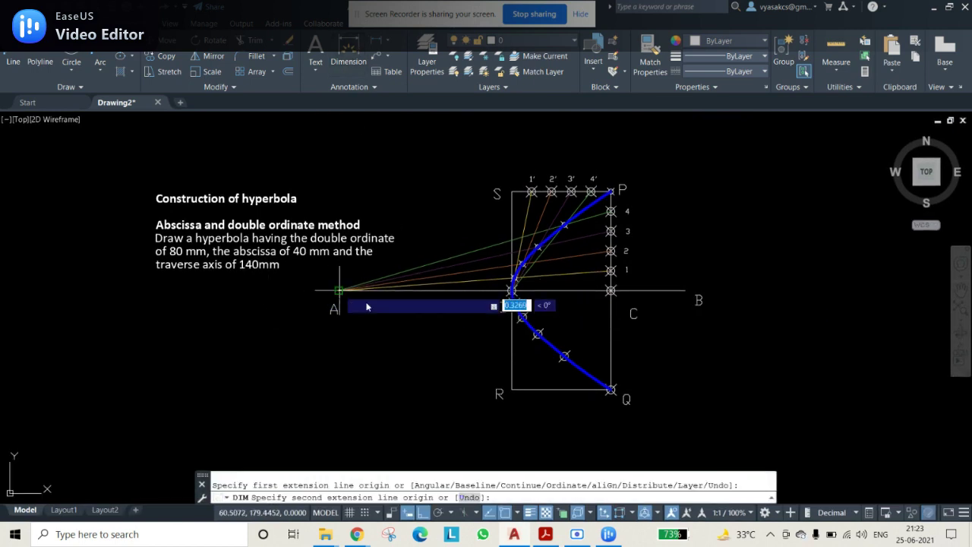
click(686, 290)
key(Escape)
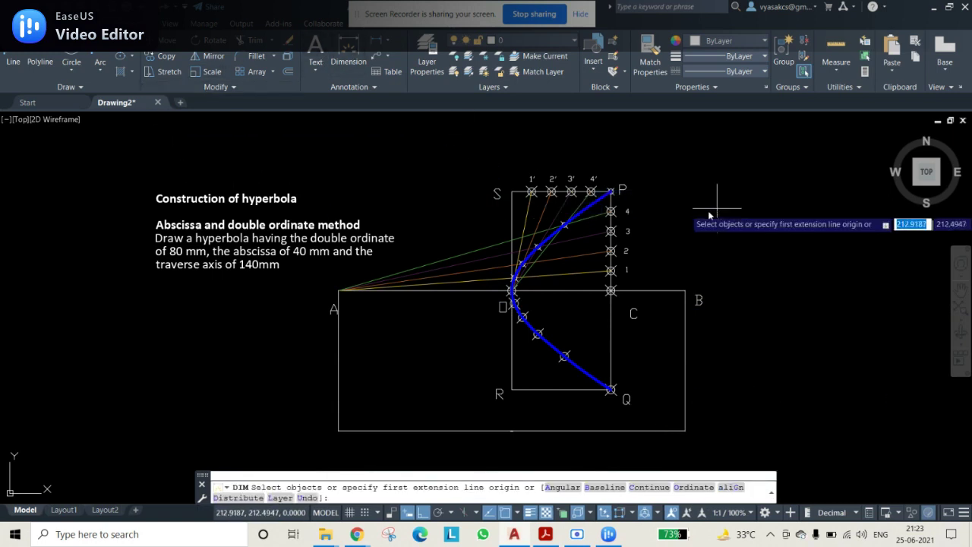
Dimension the double ordinate from P to Q beside the rectangle and the abscissa from S to P above it
click(611, 191)
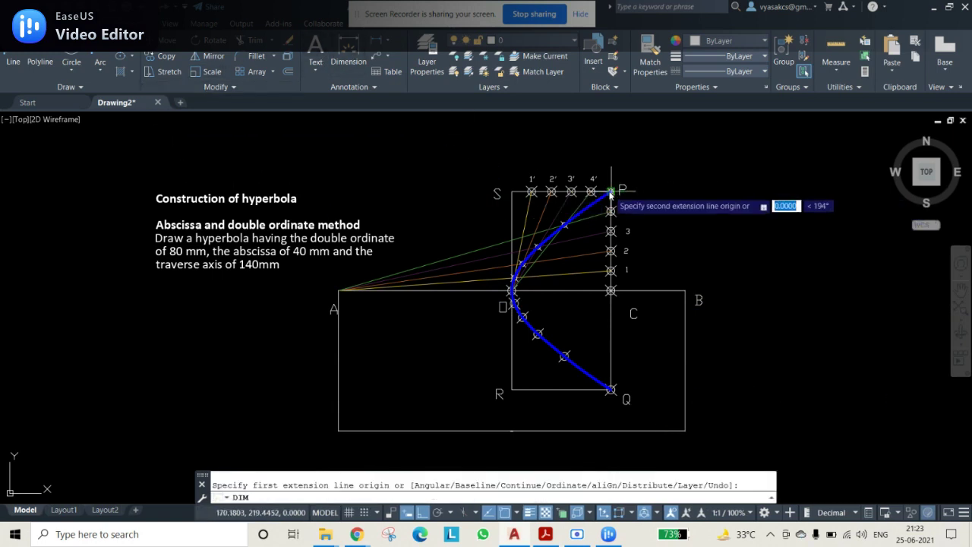
click(611, 389)
key(Escape)
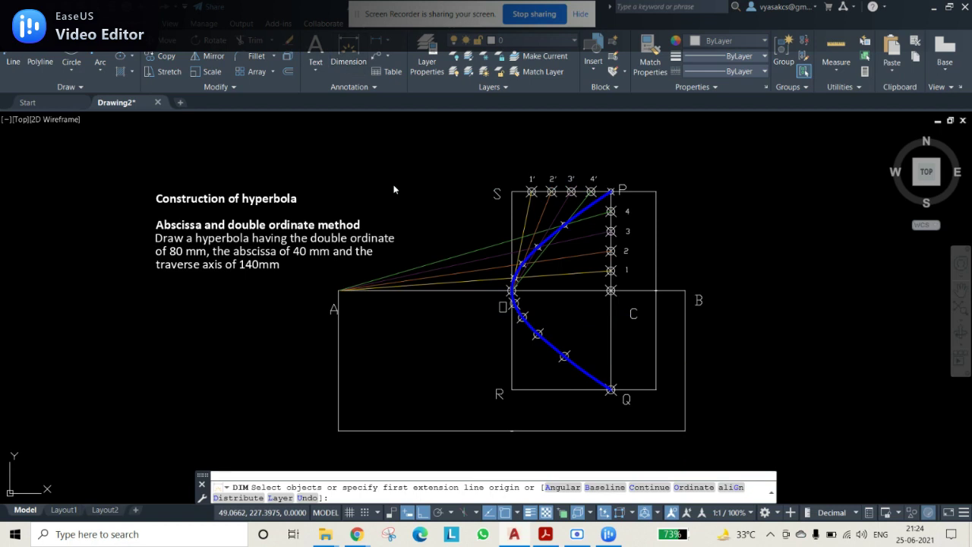
click(532, 191)
click(610, 191)
click(613, 146)
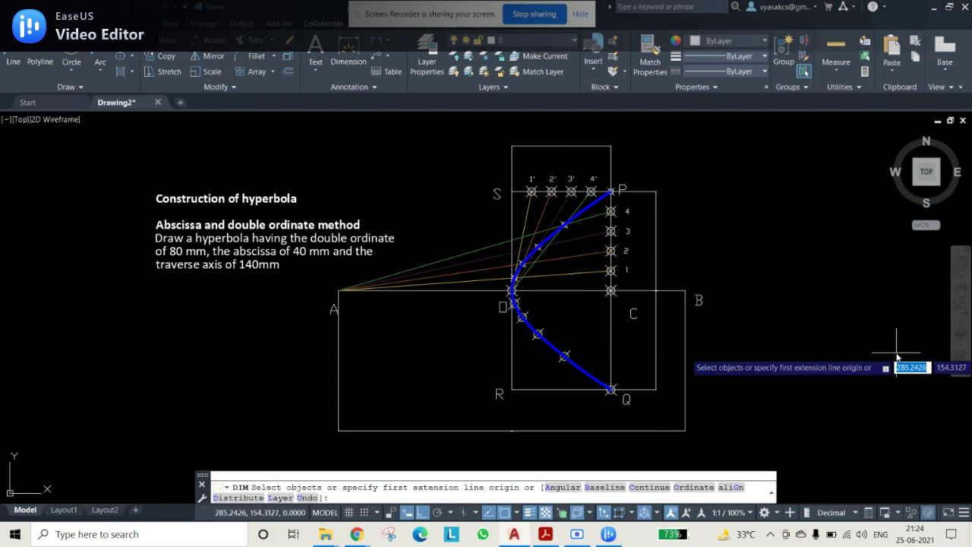
text(DIMSTYLE)
key(Return)
key(Escape)
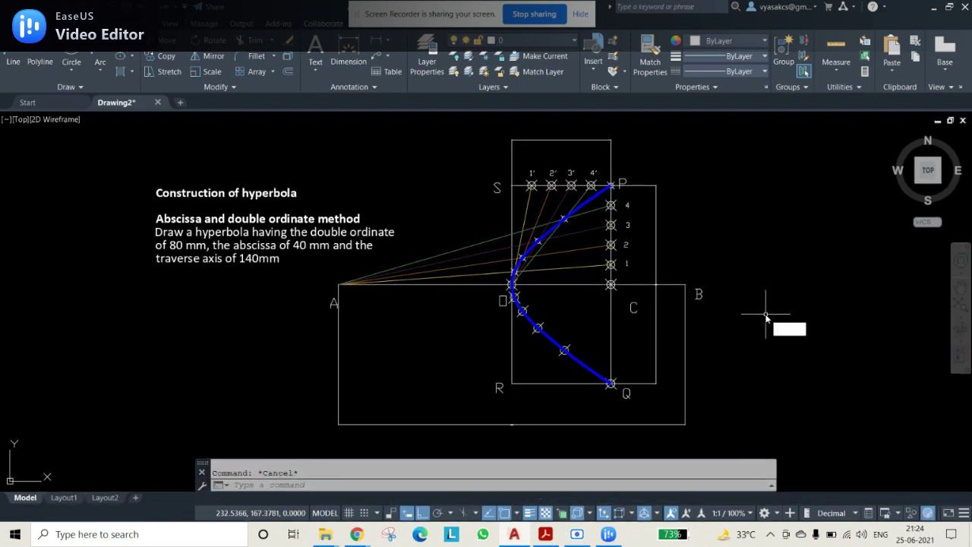
Modify the Standard dimension style to use a text height of 3 and an arrow size of 3
text(DIMSTYLE)
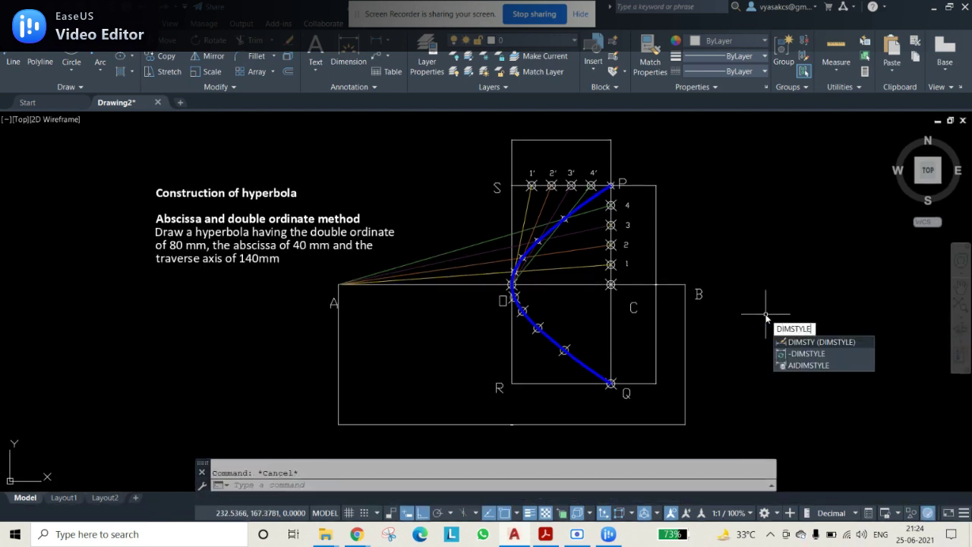
key(Return)
click(625, 242)
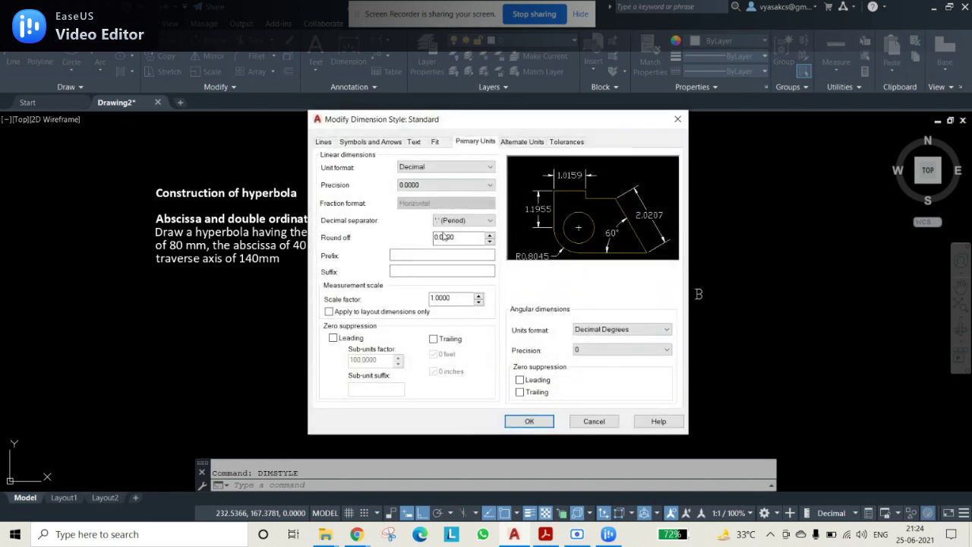
click(413, 143)
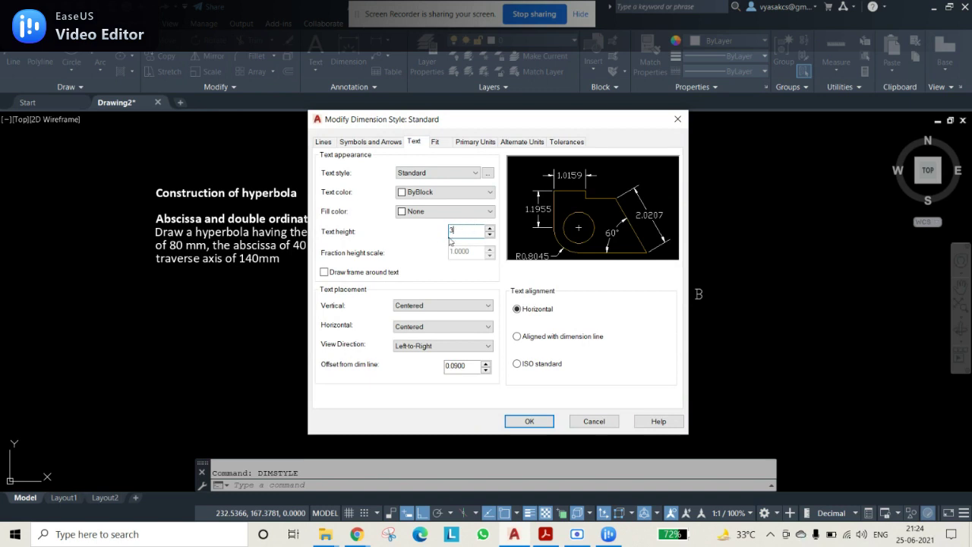
click(371, 141)
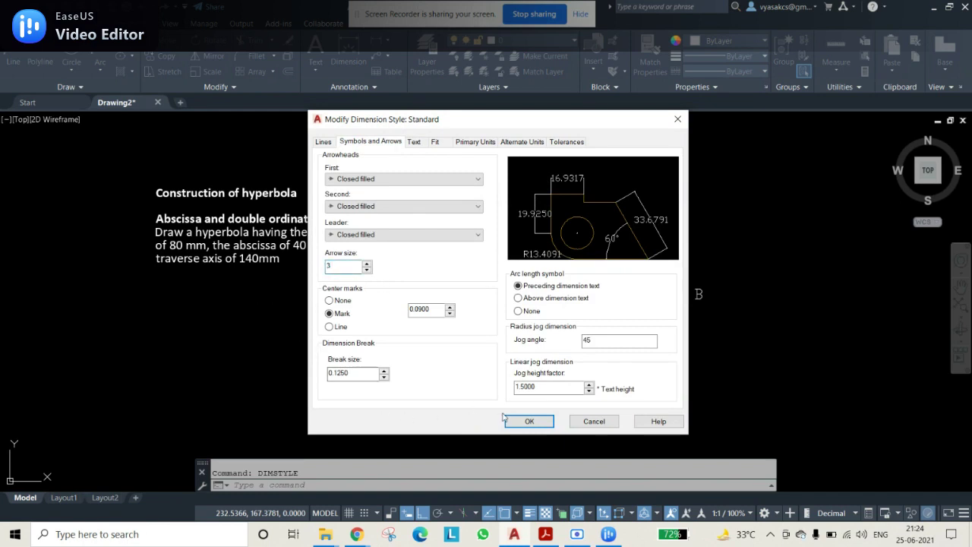
click(524, 421)
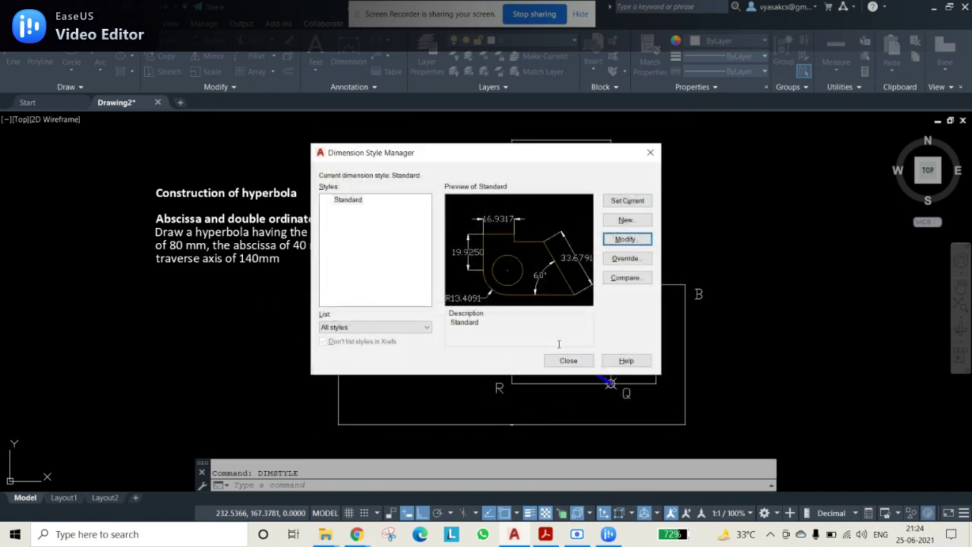
click(568, 360)
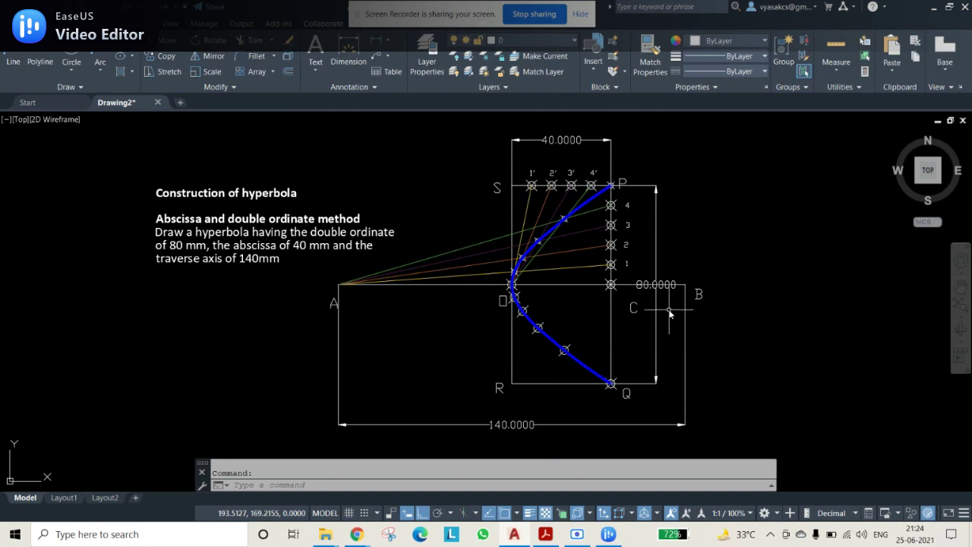
Set the Standard dimension style's linear precision to 0 so dimensions have no decimal places
text(MSTYLE)
key(Return)
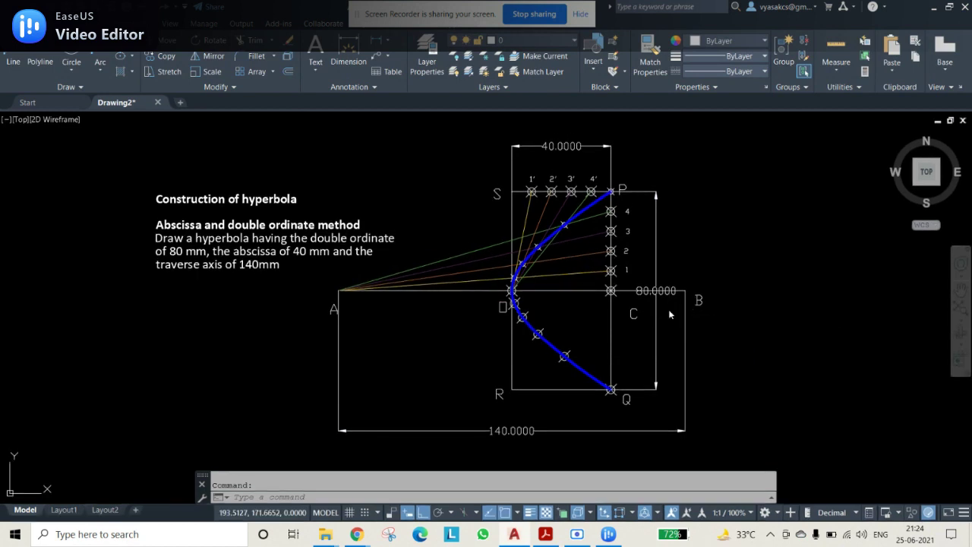
click(624, 239)
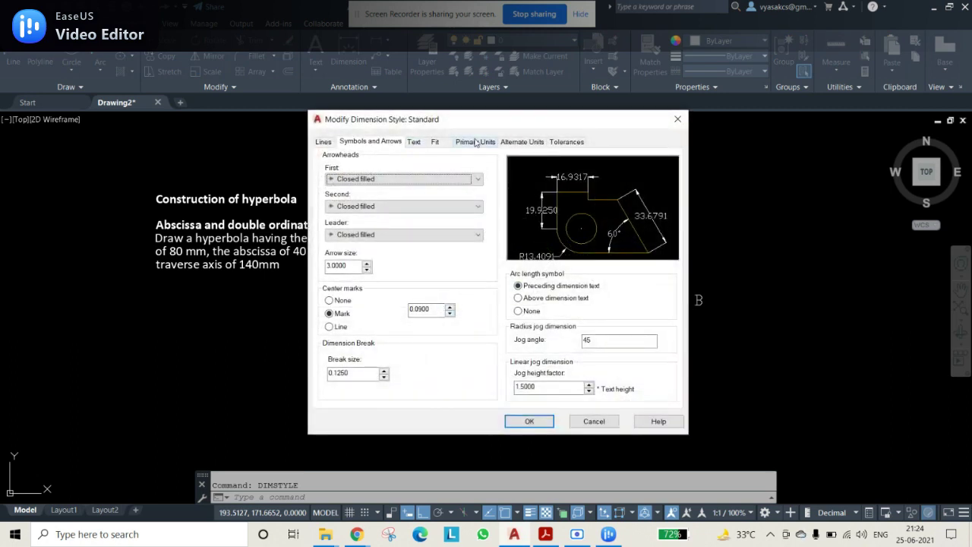
click(475, 142)
click(438, 187)
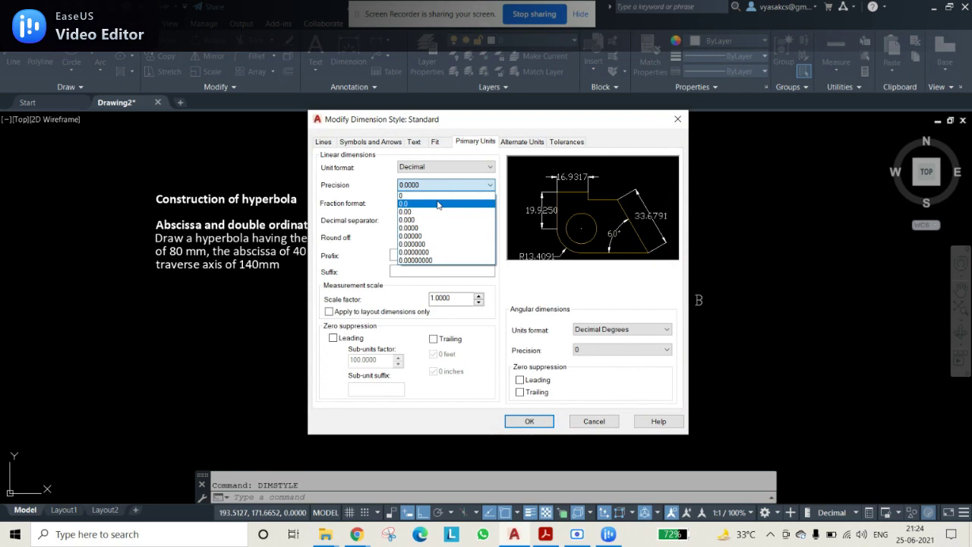
click(436, 196)
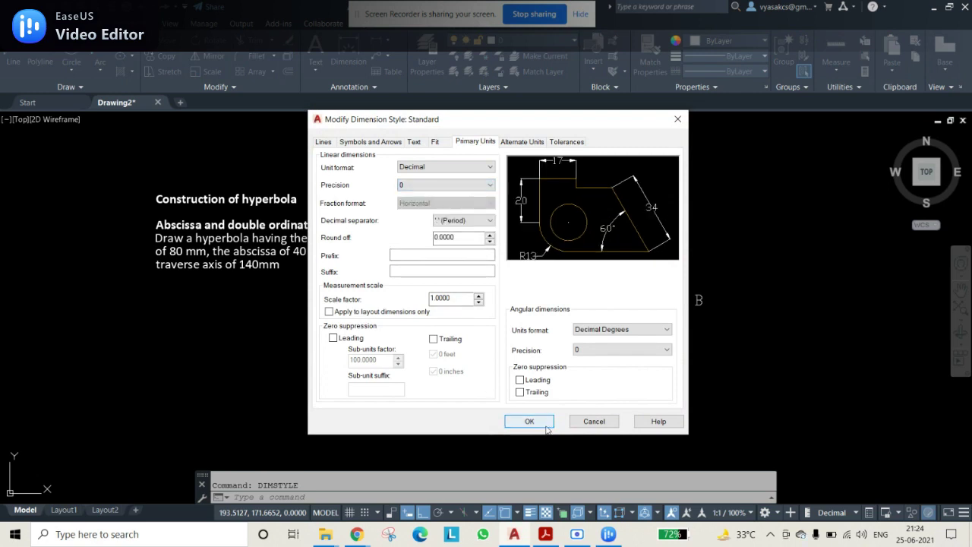
click(545, 426)
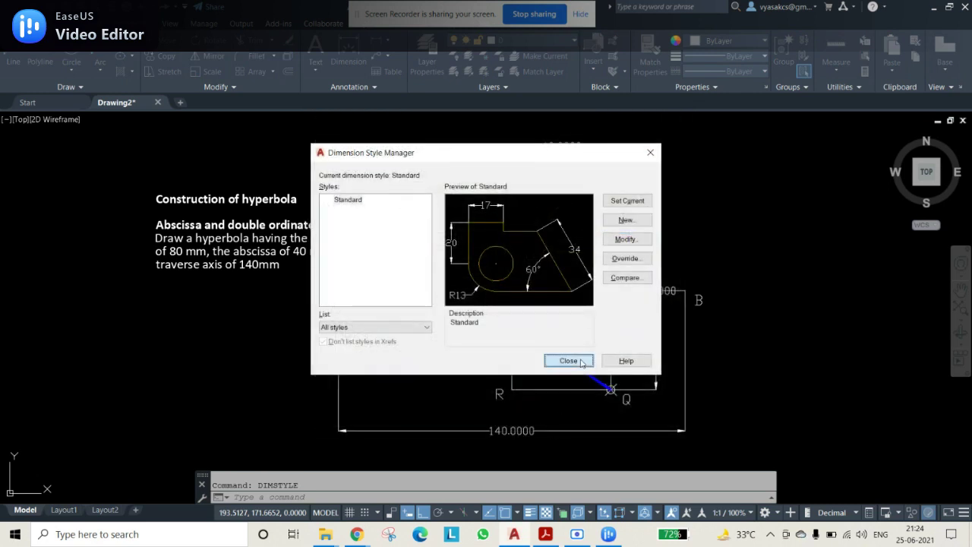
click(569, 360)
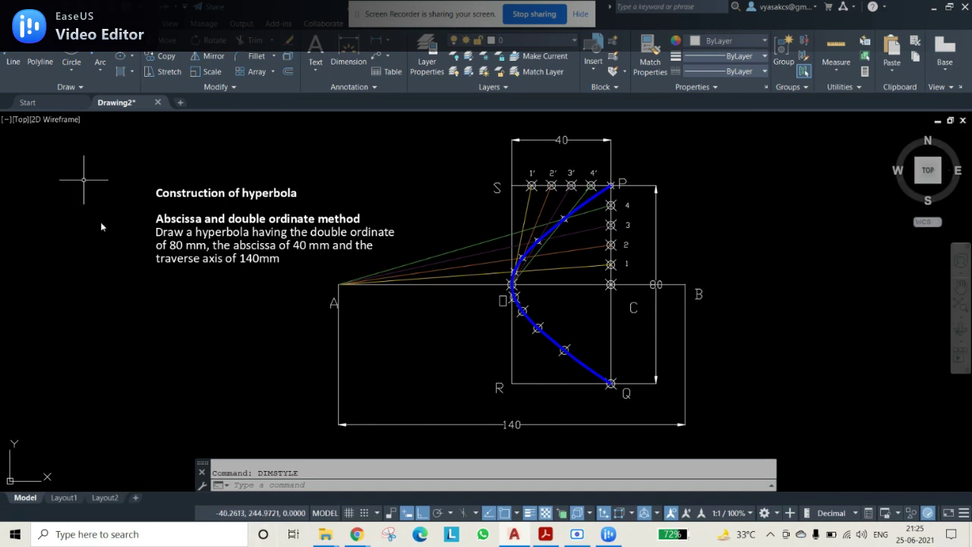
Mirror the whole construction with its labels and dimensions about a vertical line through A, keeping the source objects
click(735, 461)
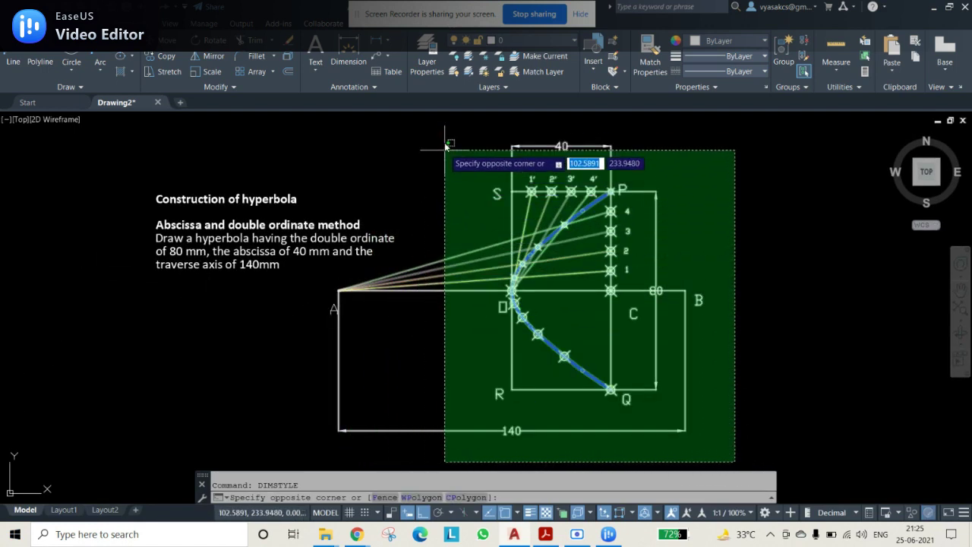
click(445, 145)
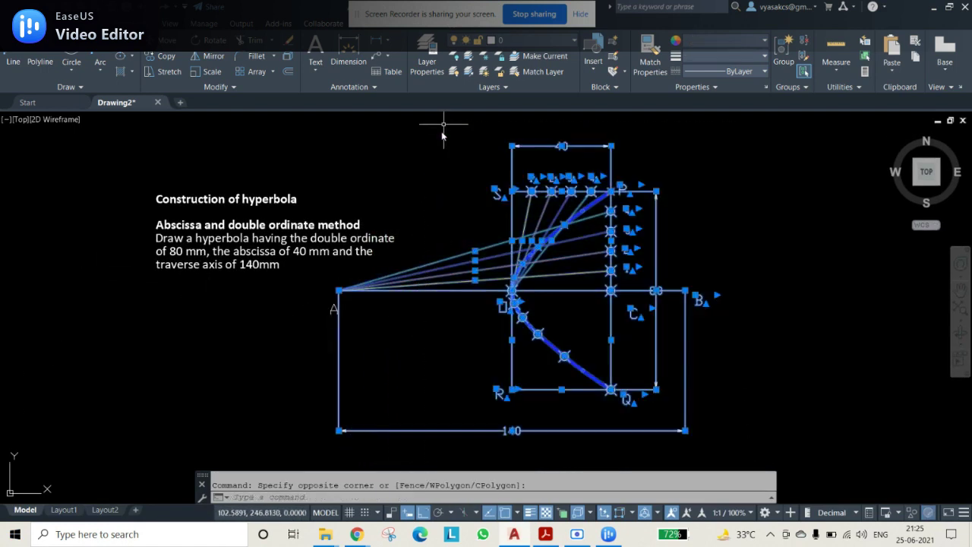
click(341, 319)
click(328, 305)
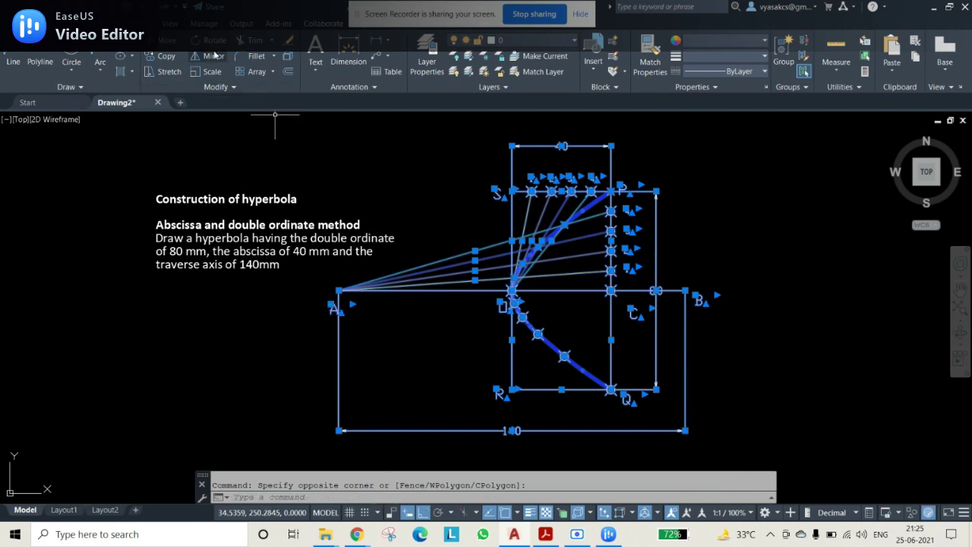
click(215, 55)
click(338, 290)
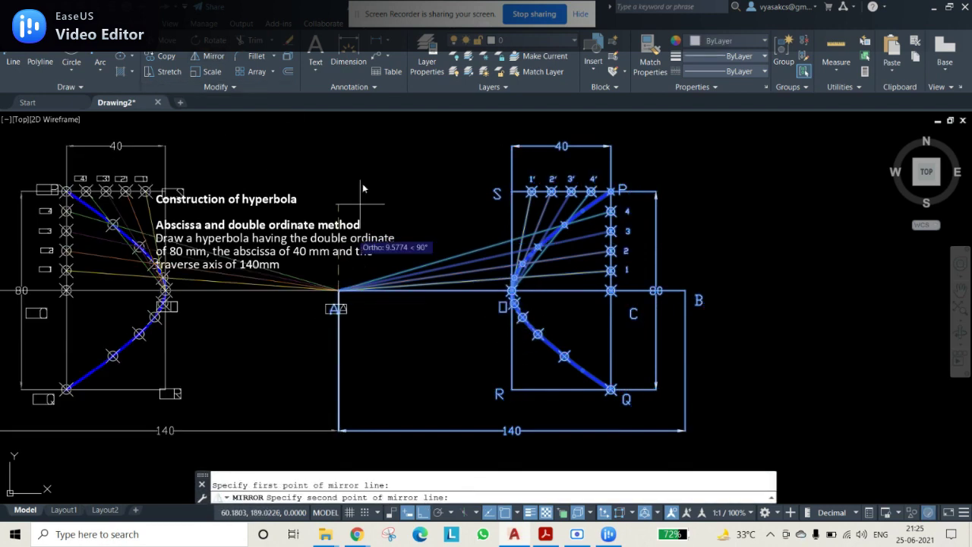
click(336, 160)
key(Return)
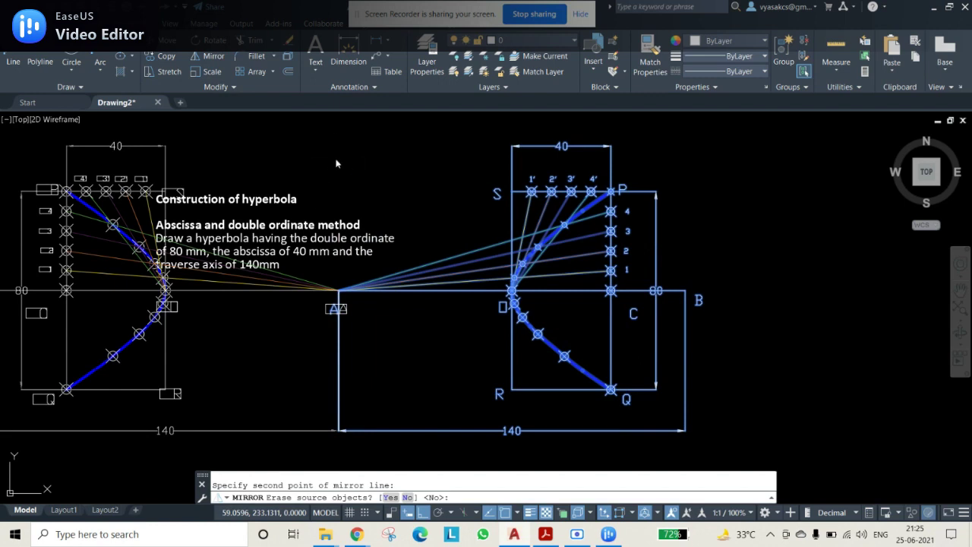